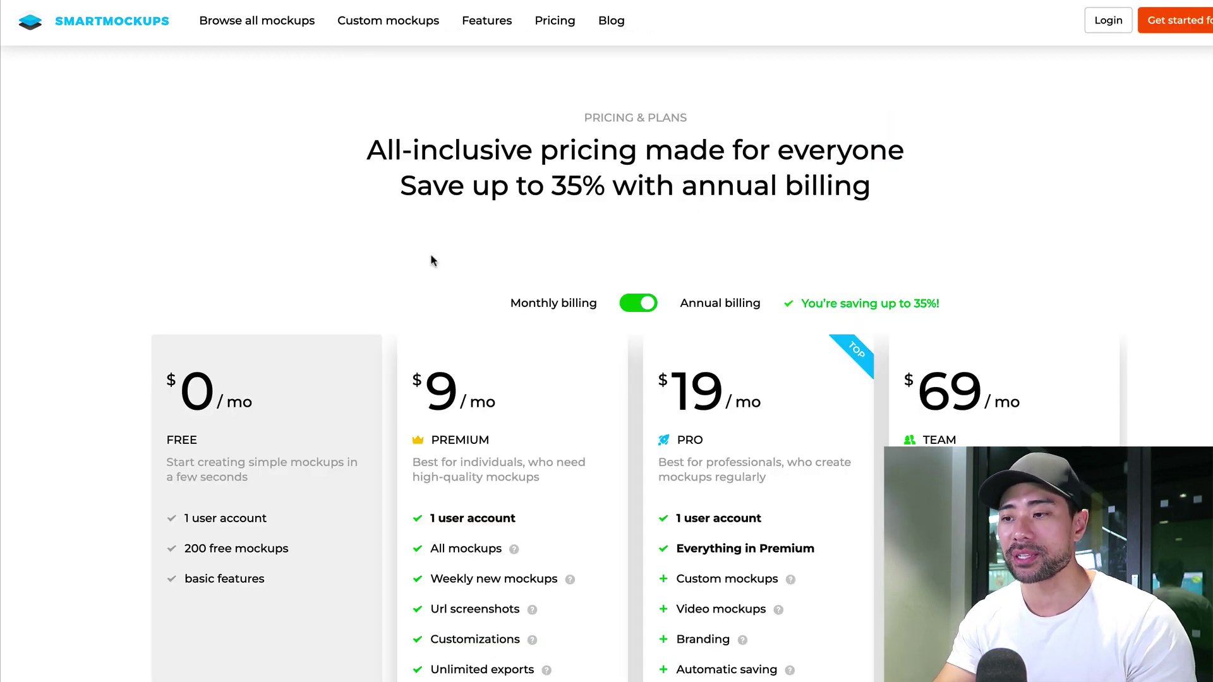
Step: Compare Smartmockups monthly prices, then return to annual billing (Premium $9, Pro $19, Team $69)
{"action": "scroll", "coordinate": [433, 260], "scroll_direction": "down", "scroll_amount": 4}
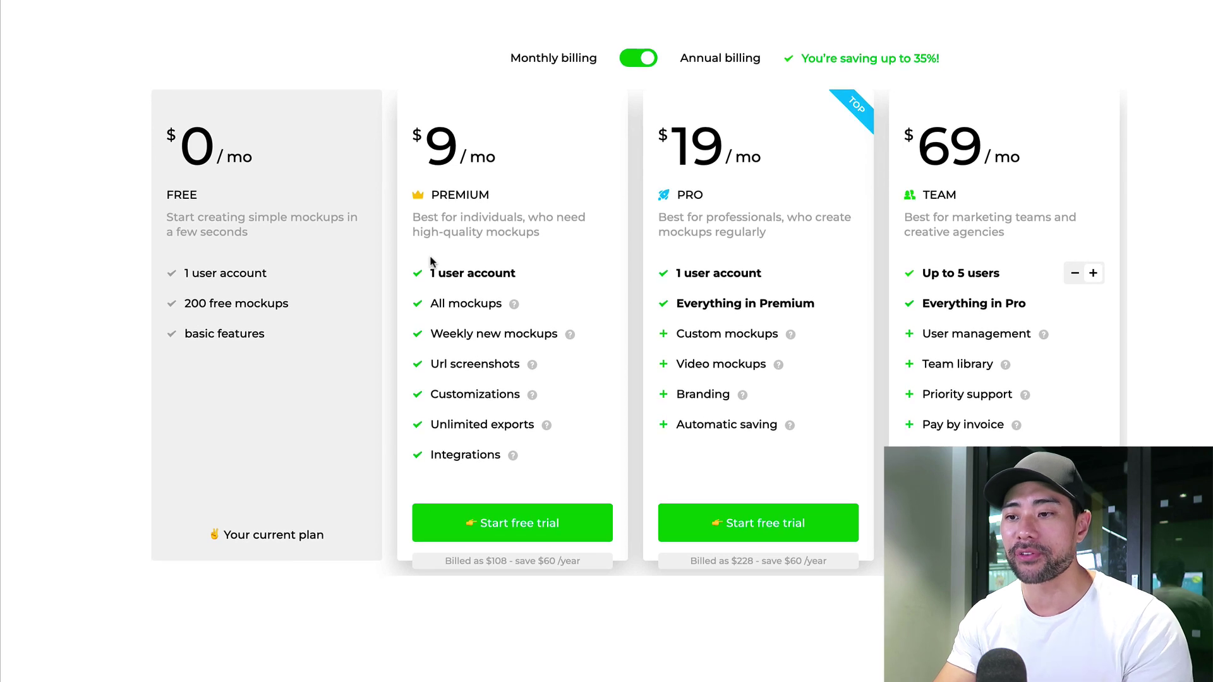
{"action": "scroll", "coordinate": [432, 263], "scroll_direction": "down", "scroll_amount": 1}
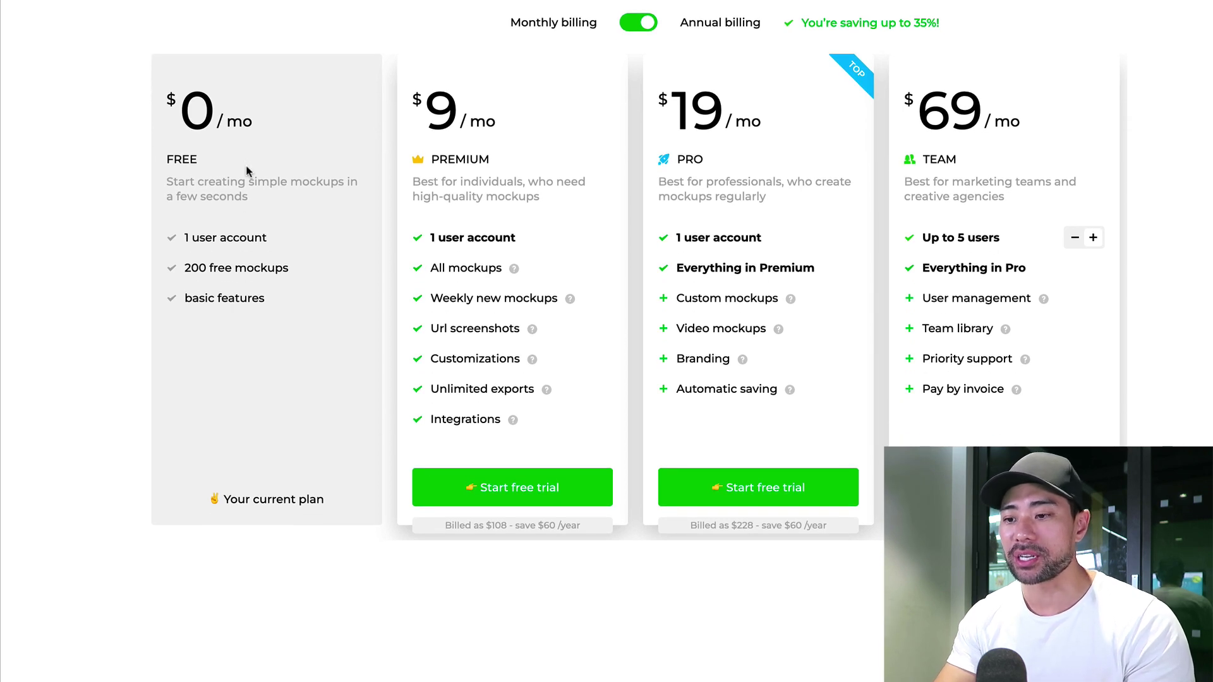
{"action": "scroll", "coordinate": [283, 241], "scroll_direction": "up", "scroll_amount": 1}
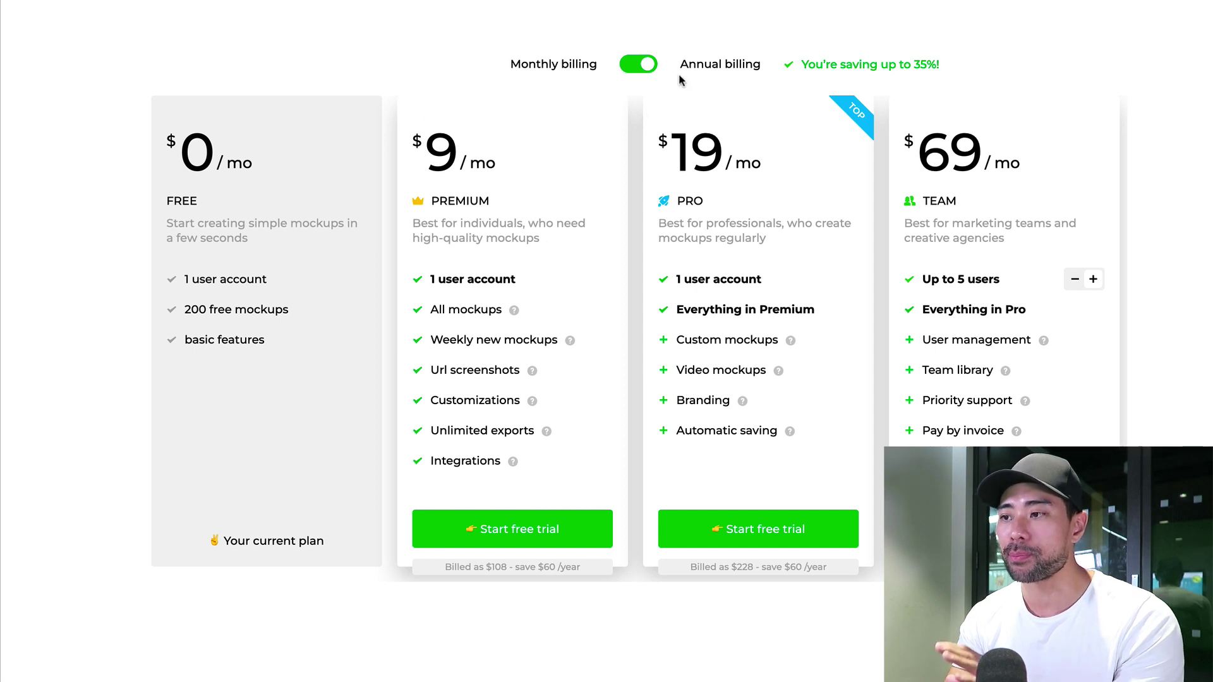
{"action": "left_click", "coordinate": [638, 64]}
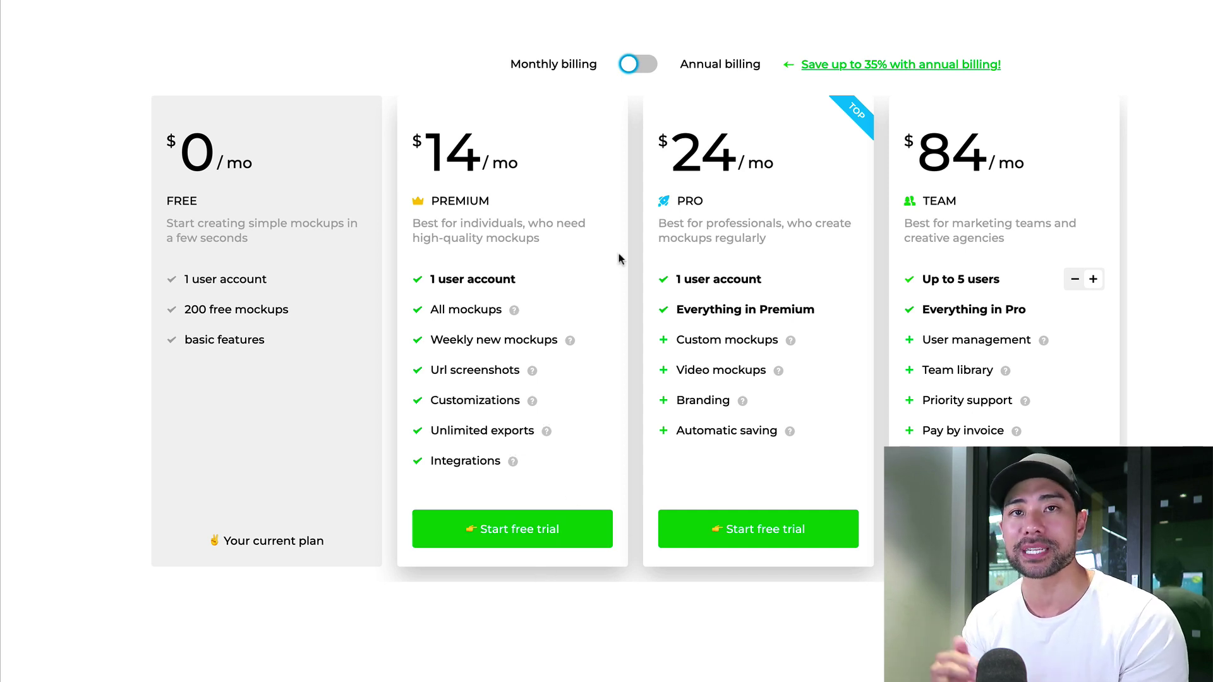
{"action": "left_click", "coordinate": [640, 71]}
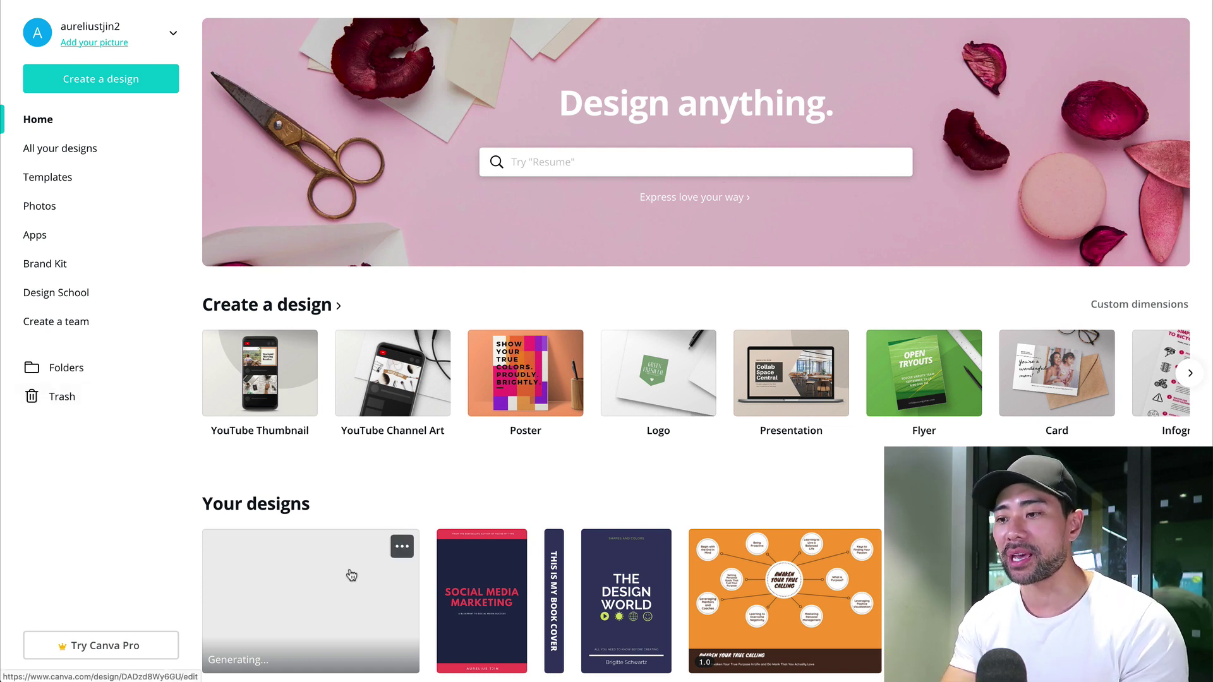
Step: Open the Social Media Marketing design from Your designs
{"action": "left_click", "coordinate": [487, 576]}
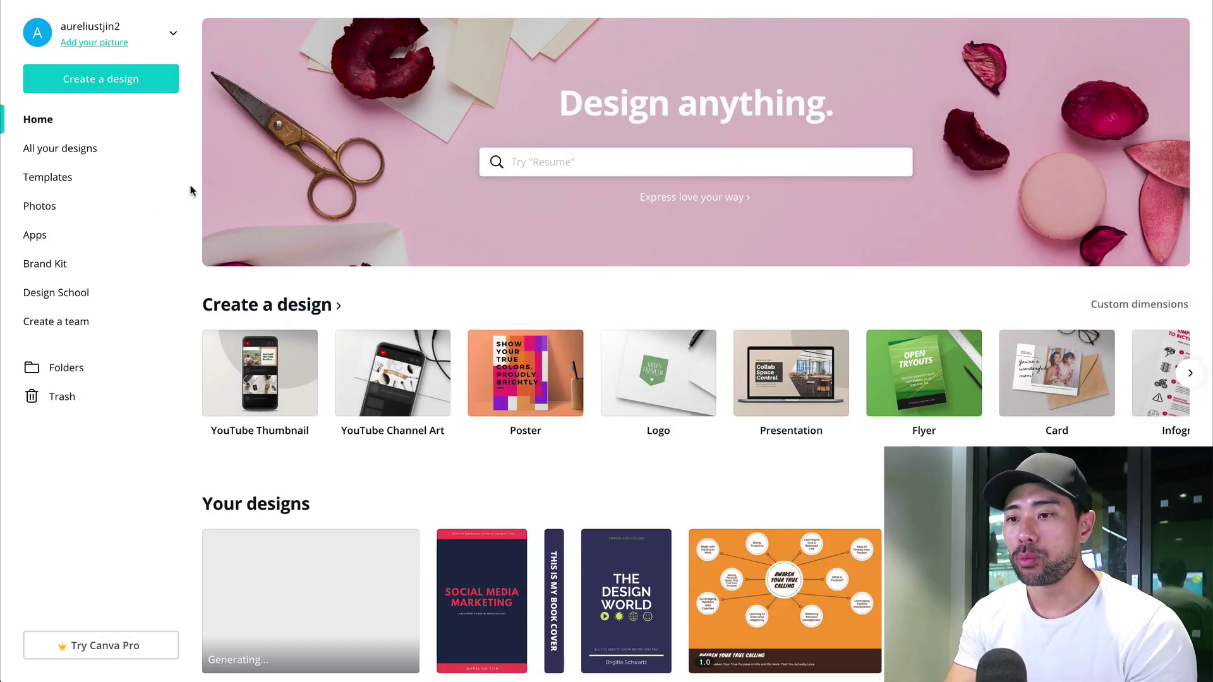
Step: Search templates for 'book cover' and browse results for the red-and-blue typography template
{"action": "left_click", "coordinate": [570, 160]}
{"action": "type", "text": "book"}
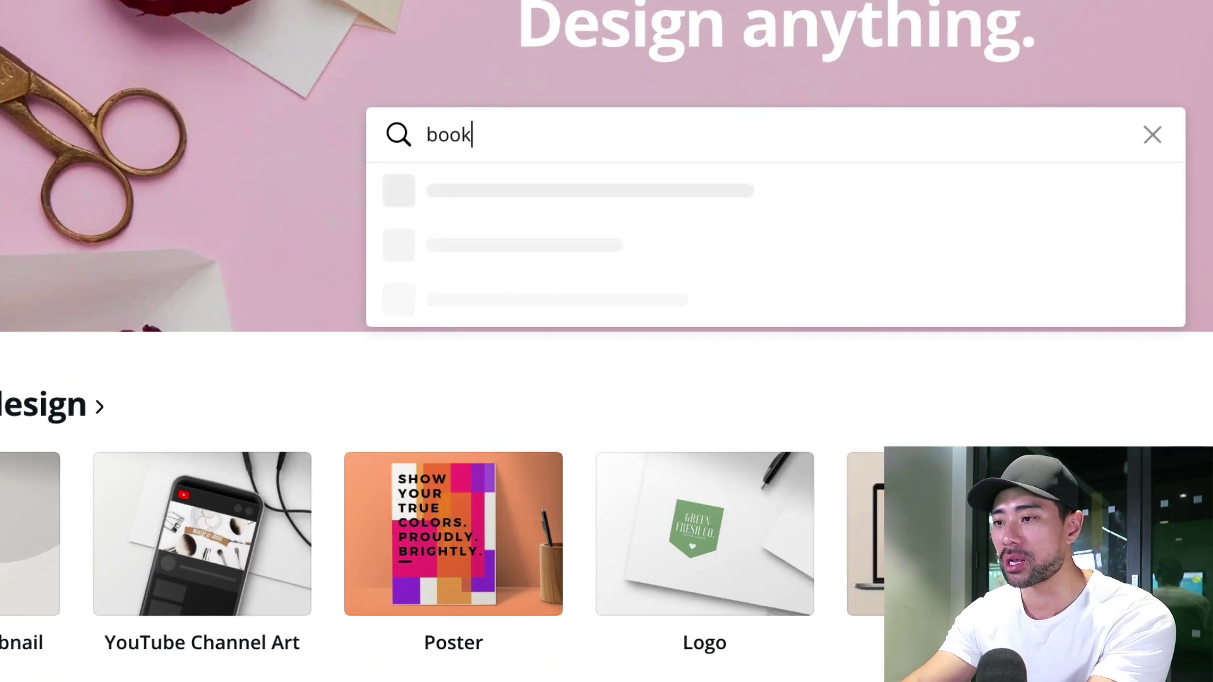
{"action": "type", "text": " cover"}
{"action": "key", "text": "Return"}
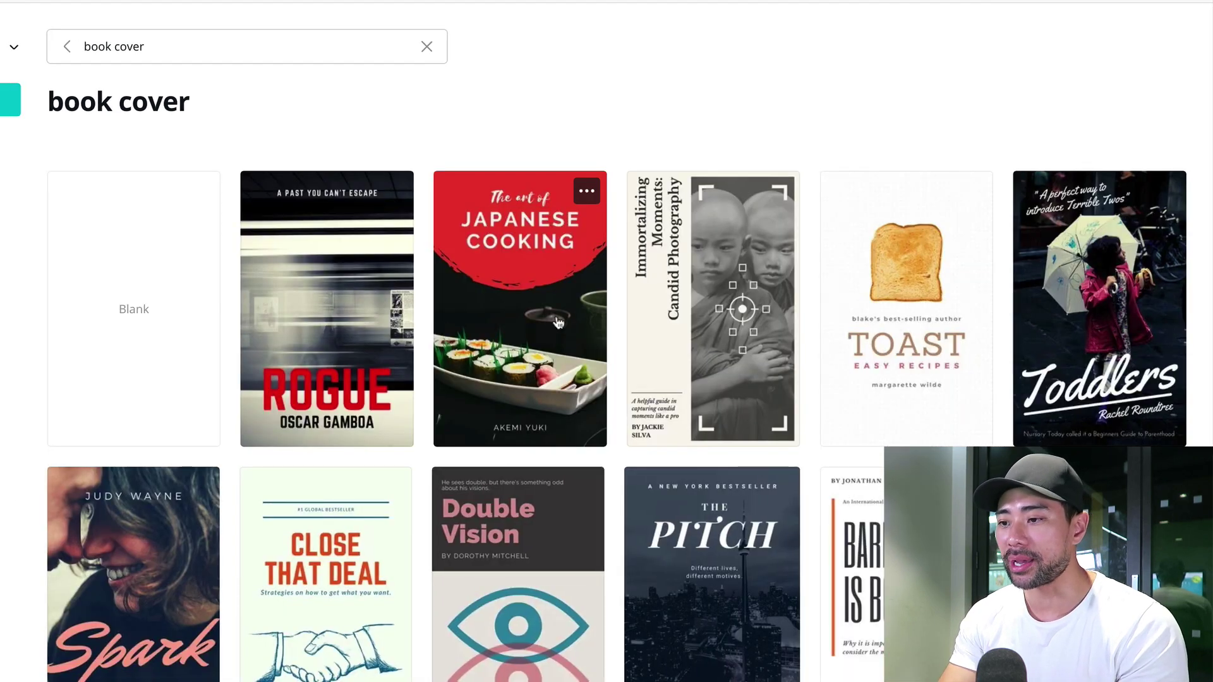
{"action": "scroll", "coordinate": [655, 435], "scroll_direction": "down", "scroll_amount": 10}
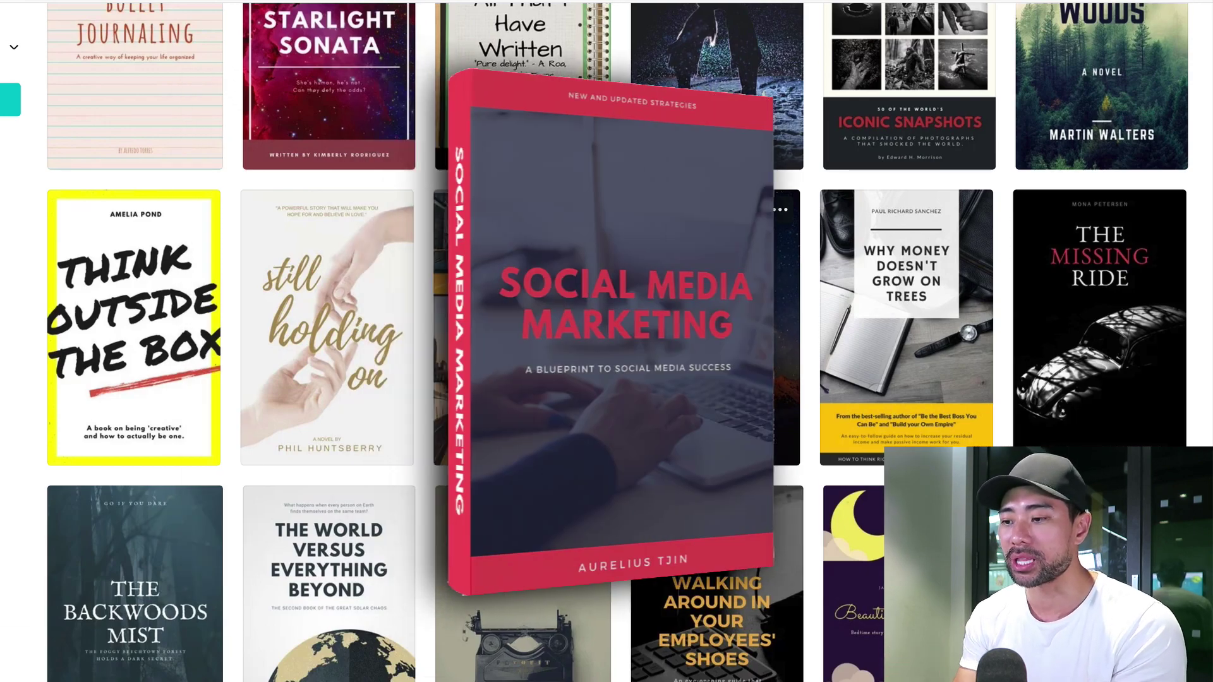
{"action": "scroll", "coordinate": [726, 374], "scroll_direction": "down", "scroll_amount": 10}
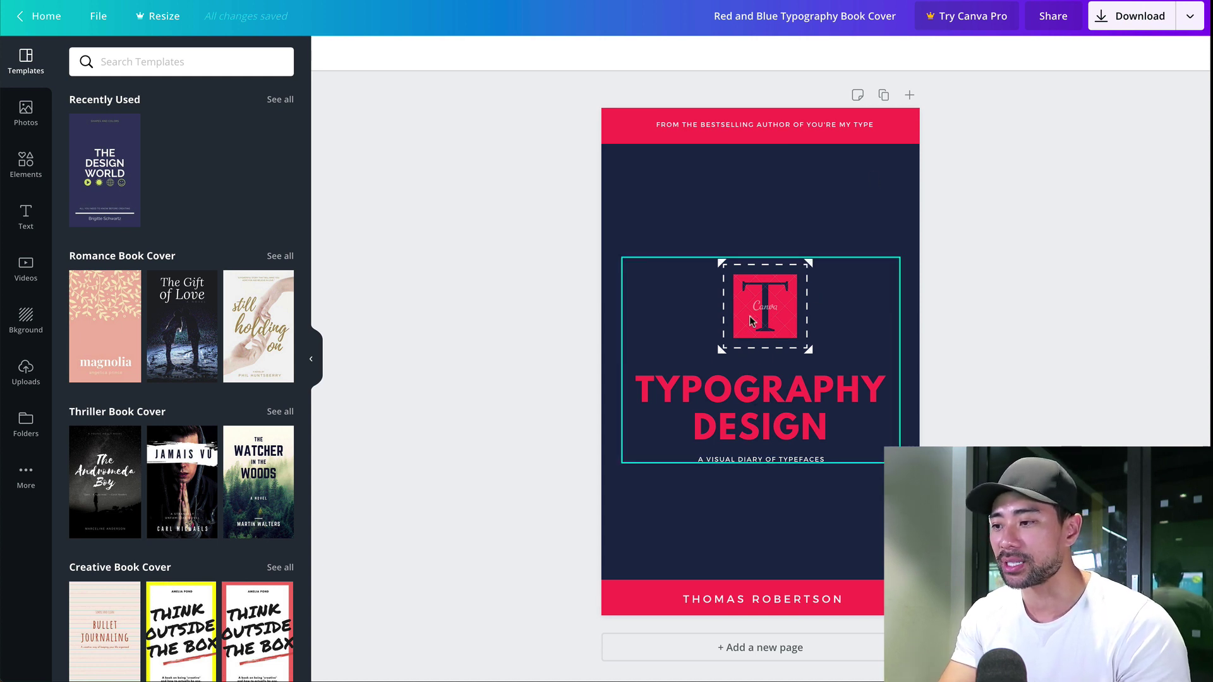
Step: Delete the red T logo from the book cover
{"action": "left_click", "coordinate": [776, 312]}
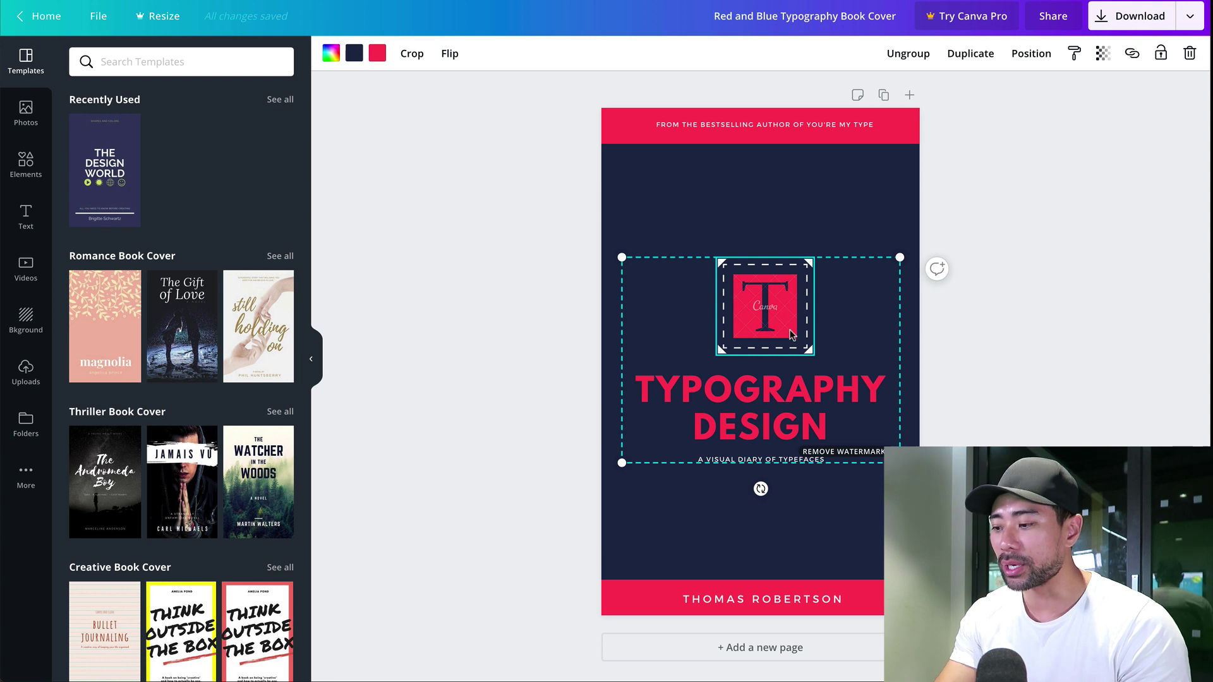
{"action": "key", "text": "Delete"}
{"action": "left_click", "coordinate": [776, 300]}
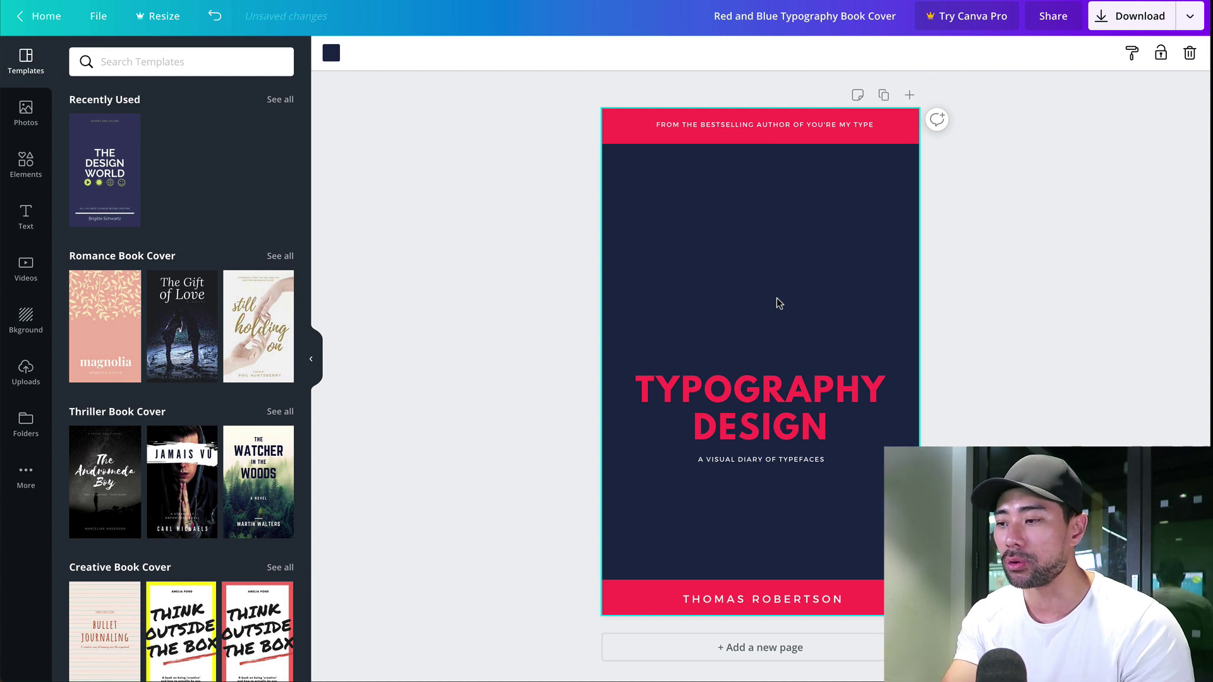
Step: Browse the Elements library of shapes and graphics
{"action": "left_click", "coordinate": [24, 169]}
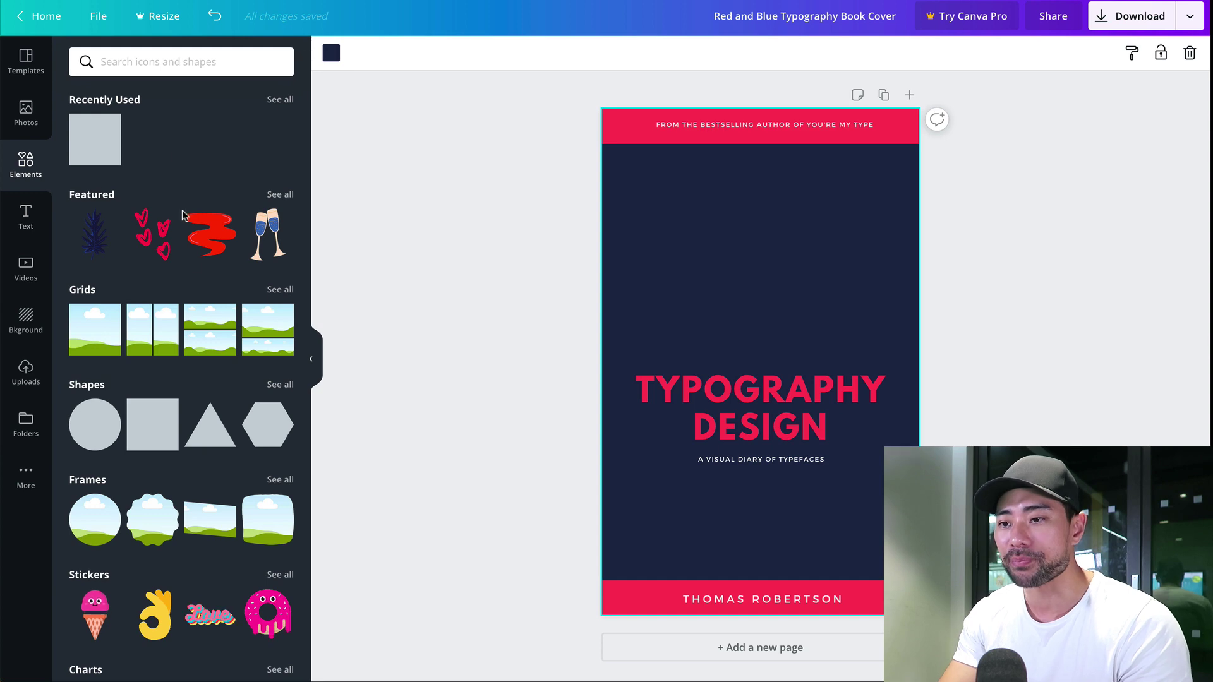
{"action": "scroll", "coordinate": [182, 313], "scroll_direction": "down", "scroll_amount": 9}
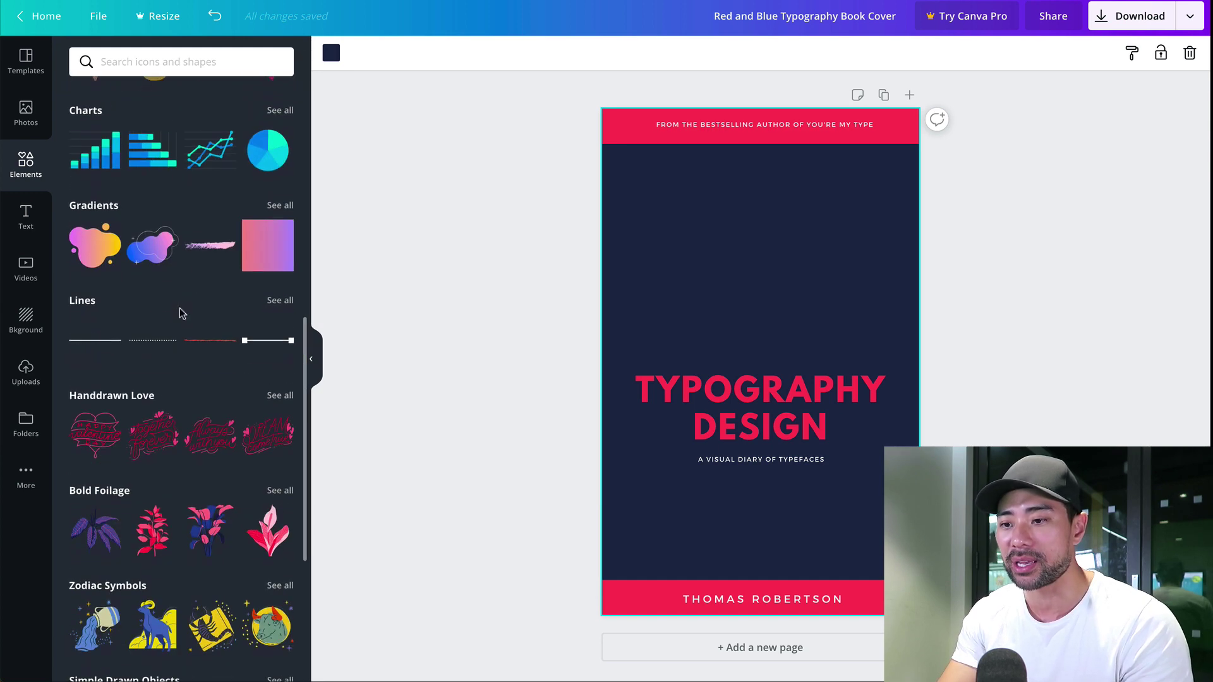
{"action": "scroll", "coordinate": [182, 313], "scroll_direction": "down", "scroll_amount": 5}
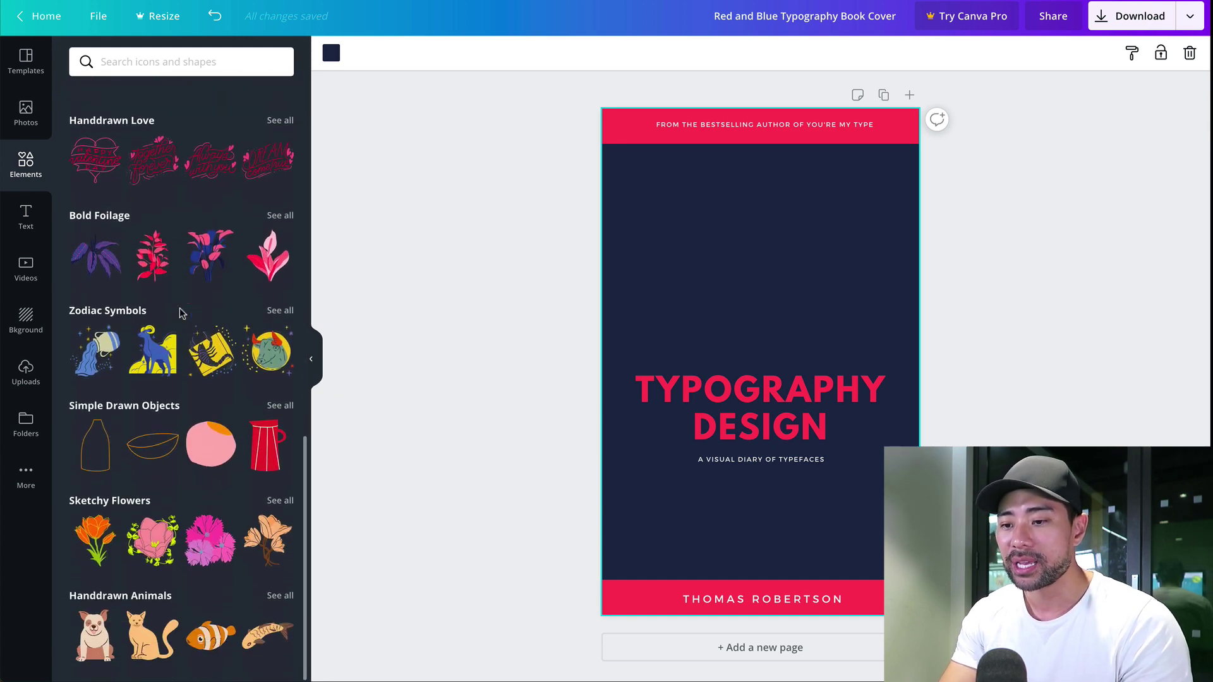
{"action": "scroll", "coordinate": [182, 312], "scroll_direction": "up", "scroll_amount": 14}
{"action": "scroll", "coordinate": [172, 464], "scroll_direction": "down", "scroll_amount": 4}
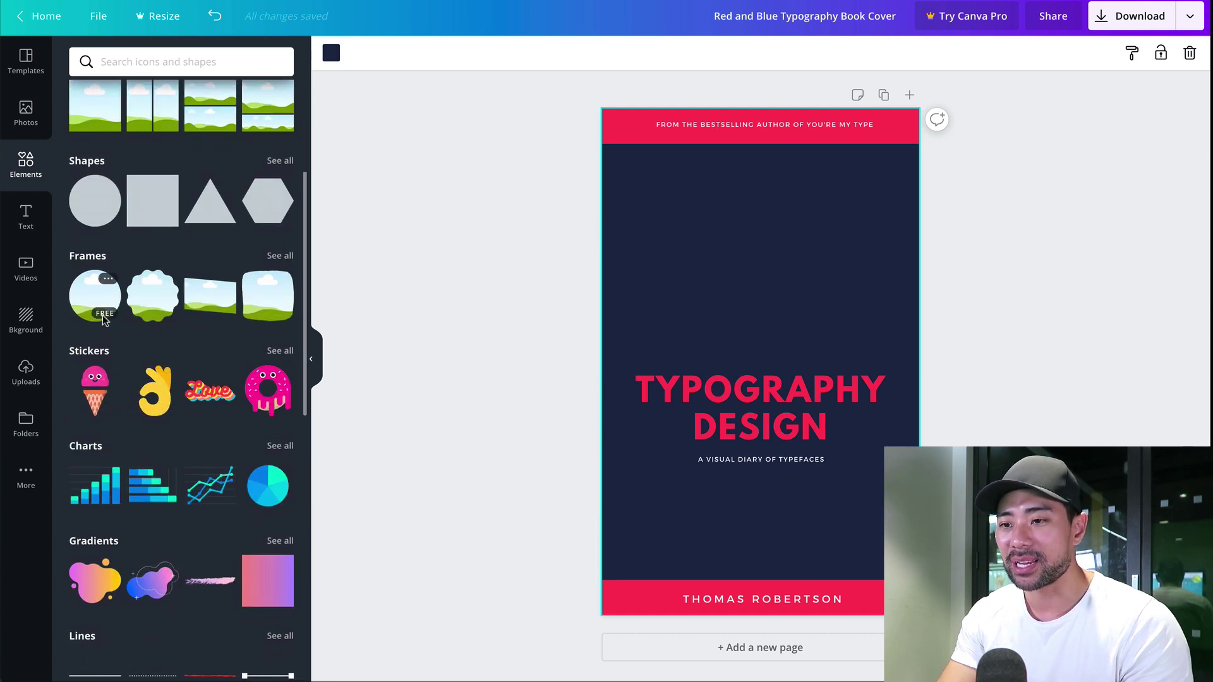
{"action": "scroll", "coordinate": [123, 319], "scroll_direction": "up", "scroll_amount": 2}
{"action": "scroll", "coordinate": [124, 320], "scroll_direction": "down", "scroll_amount": 4}
{"action": "scroll", "coordinate": [135, 290], "scroll_direction": "up", "scroll_amount": 6}
Step: Try a resized, centered circle shape above the title, then undo it completely
{"action": "left_click", "coordinate": [103, 443]}
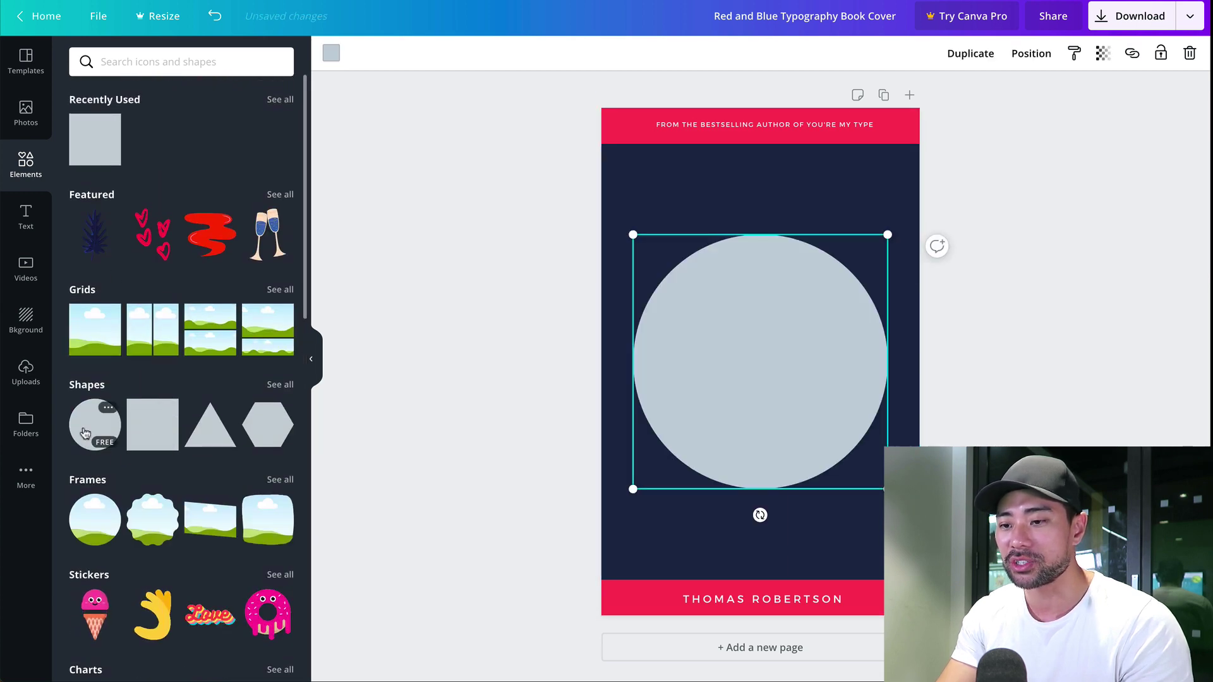
{"action": "left_click_drag", "start_coordinate": [888, 489], "coordinate": [731, 331]}
{"action": "left_click_drag", "start_coordinate": [680, 300], "coordinate": [759, 306]}
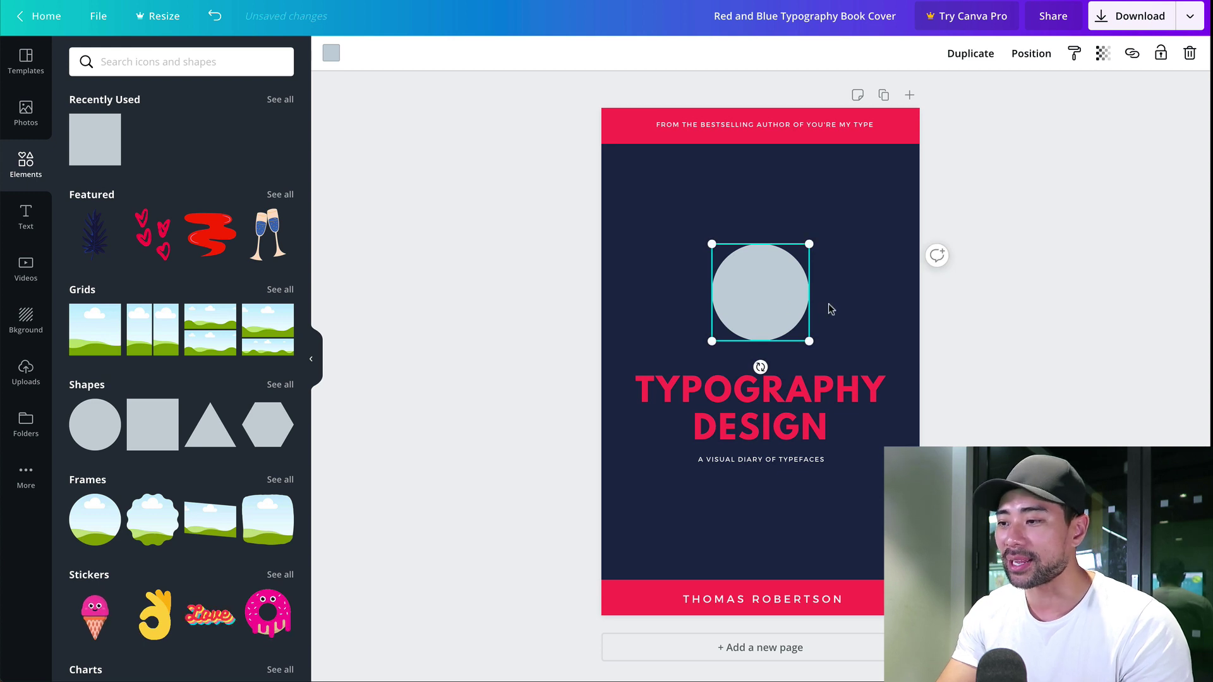
{"action": "left_click", "coordinate": [831, 309]}
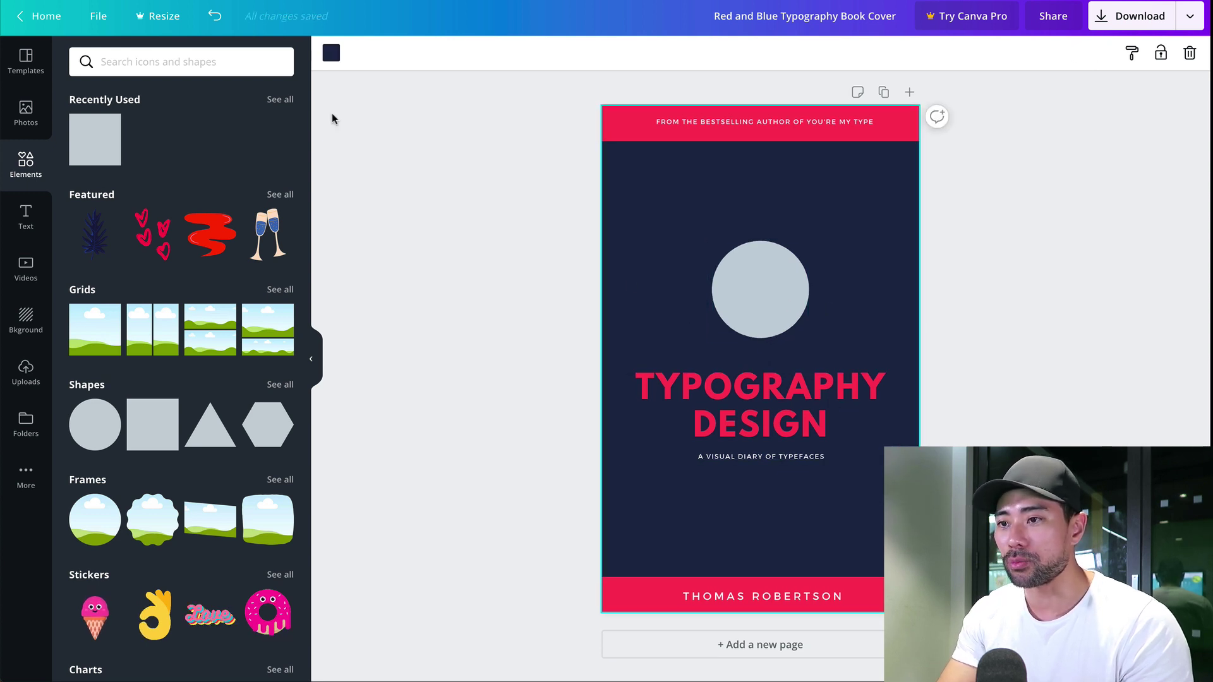
{"action": "left_click", "coordinate": [211, 17]}
{"action": "left_click", "coordinate": [212, 17]}
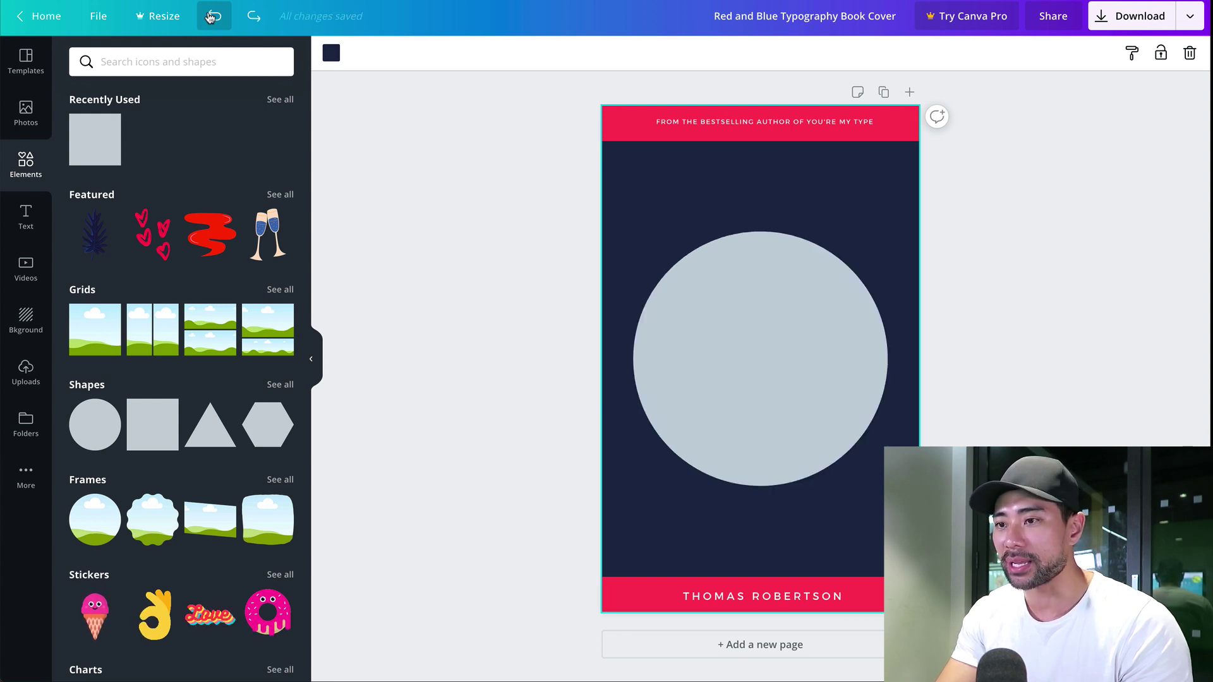
{"action": "left_click", "coordinate": [212, 17]}
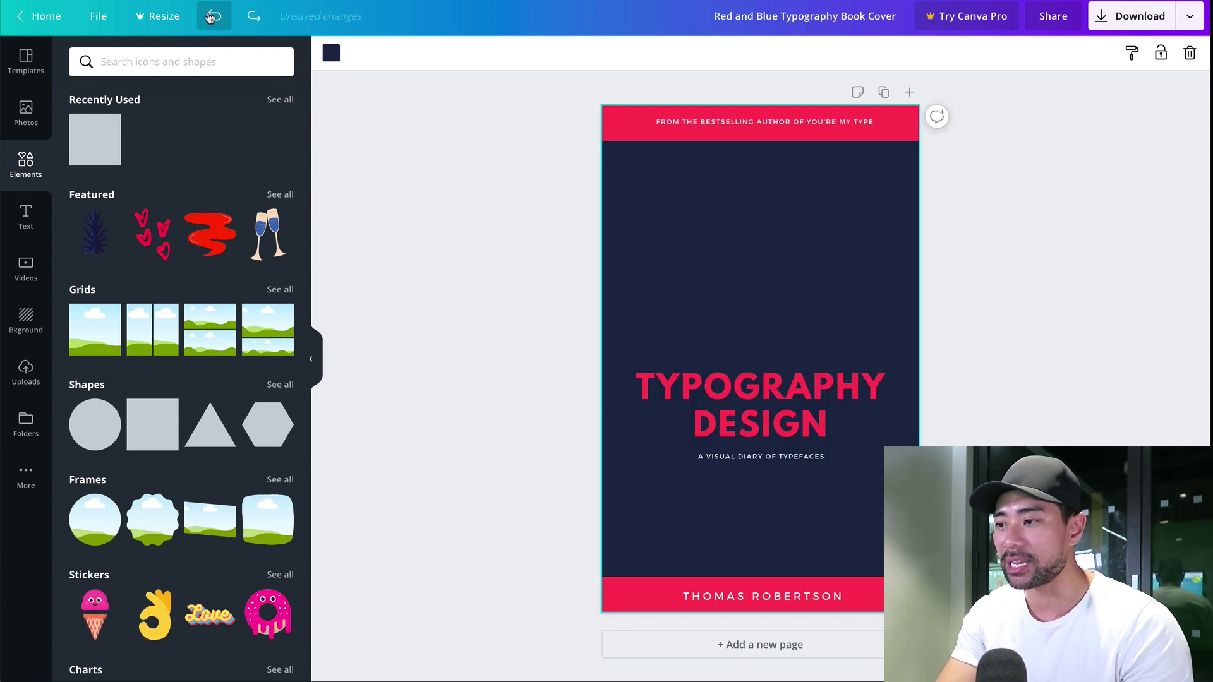
Step: Move the TYPOGRAPHY DESIGN title group higher up the cover
{"action": "left_click", "coordinate": [796, 411]}
{"action": "left_click", "coordinate": [797, 363]}
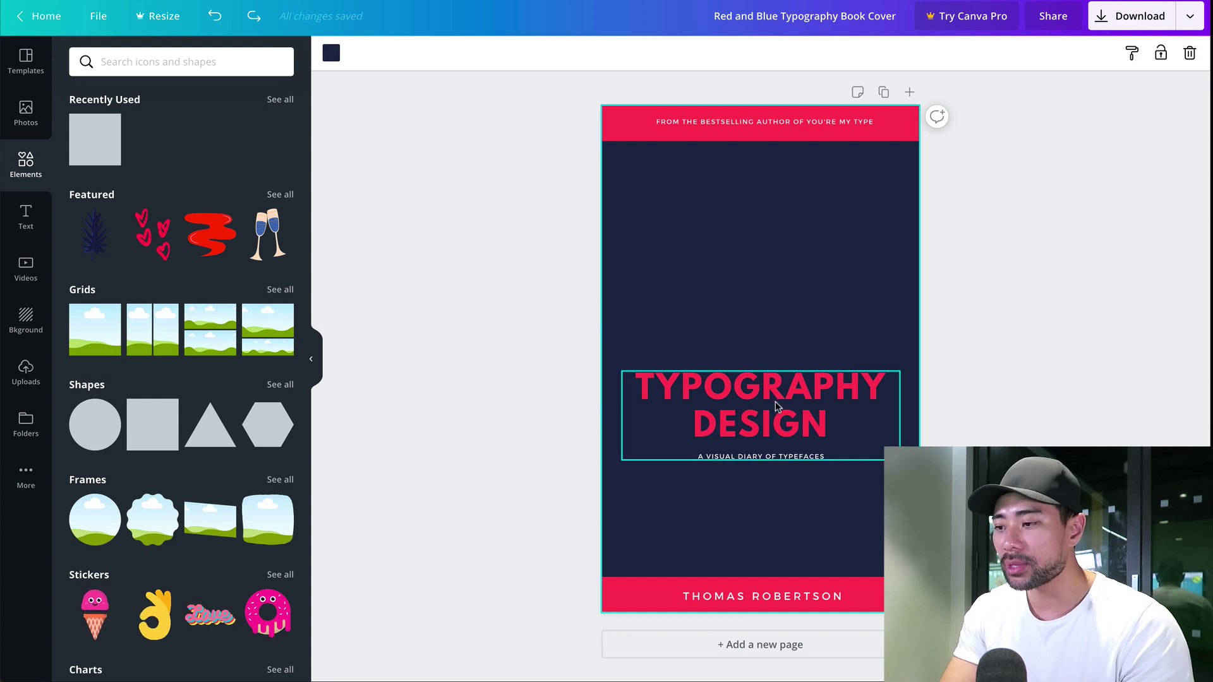
{"action": "left_click_drag", "start_coordinate": [775, 400], "coordinate": [772, 354]}
Step: Replace the cover title with 'SOCIAL MEDIA MARKETING' and select the subtitle below it
{"action": "left_click", "coordinate": [772, 472]}
{"action": "left_click", "coordinate": [799, 376]}
{"action": "double_click", "coordinate": [808, 364]}
{"action": "left_click", "coordinate": [821, 362]}
{"action": "key", "text": "ctrl+a"}
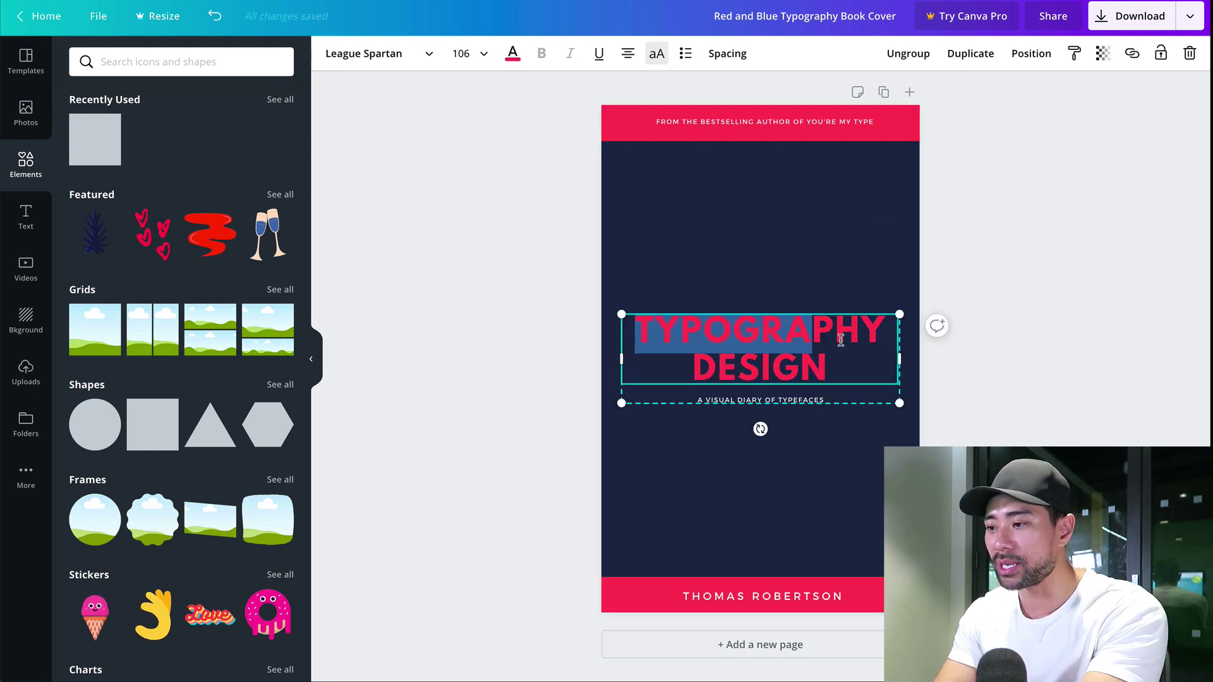
{"action": "type", "text": "SOCIAL MEDIA MARKETING"}
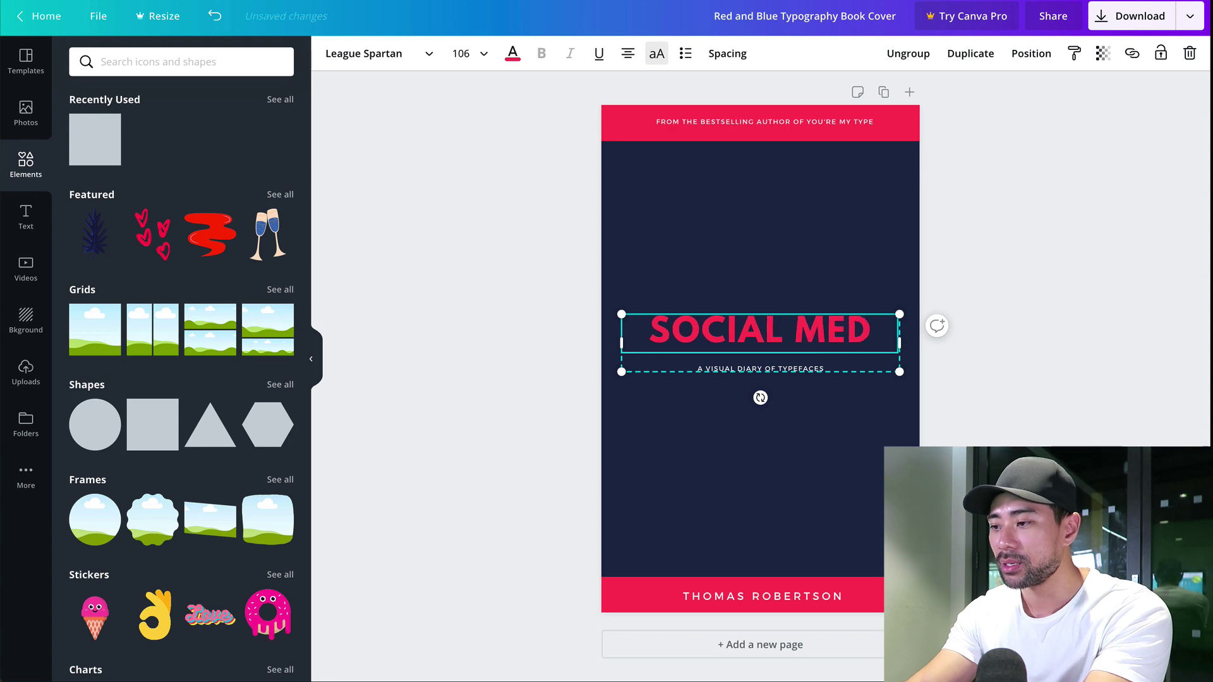
{"action": "key", "text": "Escape"}
{"action": "key", "text": "Escape"}
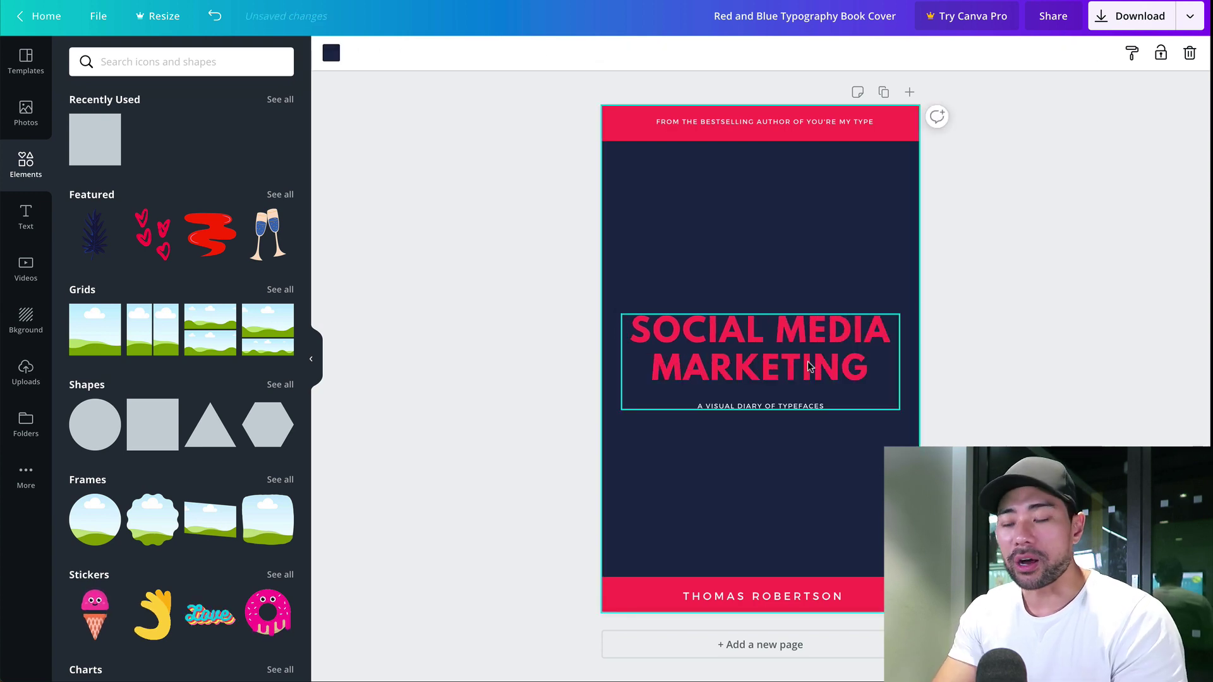
{"action": "left_click", "coordinate": [783, 408]}
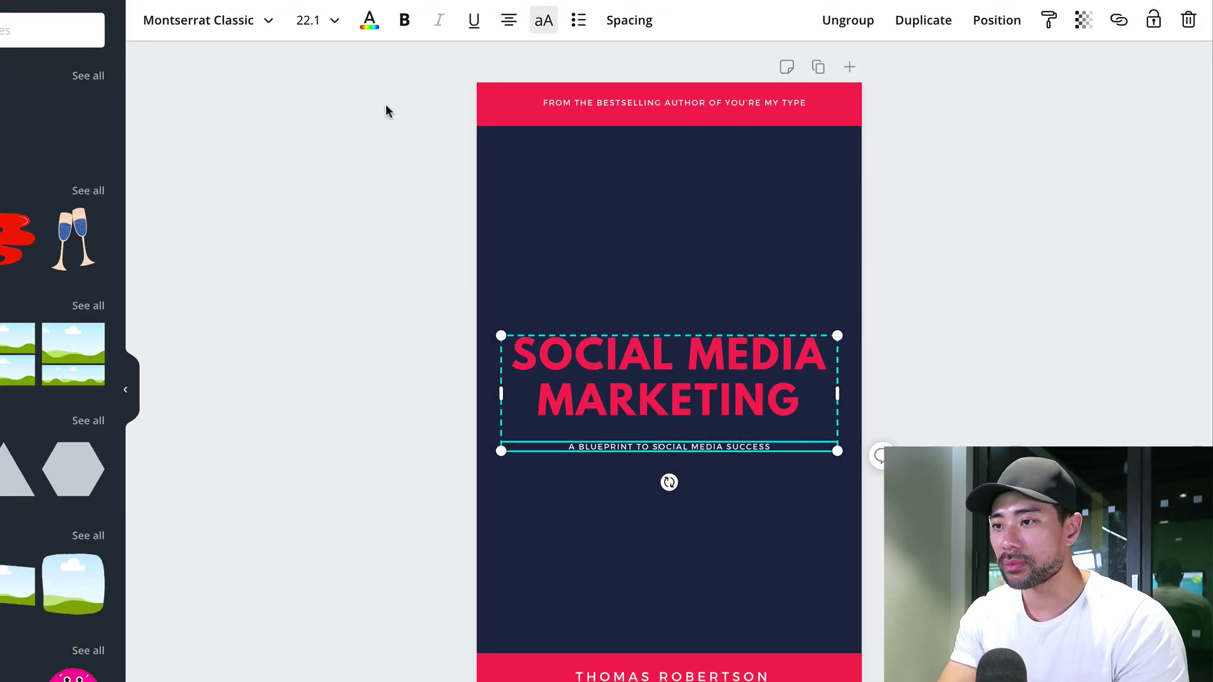
Step: Enlarge the subtitle 'A BLUEPRINT TO SOCIAL MEDIA SUCCESS' to font size 28, trying 24 first
{"action": "left_click", "coordinate": [335, 23]}
{"action": "scroll", "coordinate": [344, 331], "scroll_direction": "down", "scroll_amount": 1}
{"action": "scroll", "coordinate": [335, 330], "scroll_direction": "down", "scroll_amount": 1}
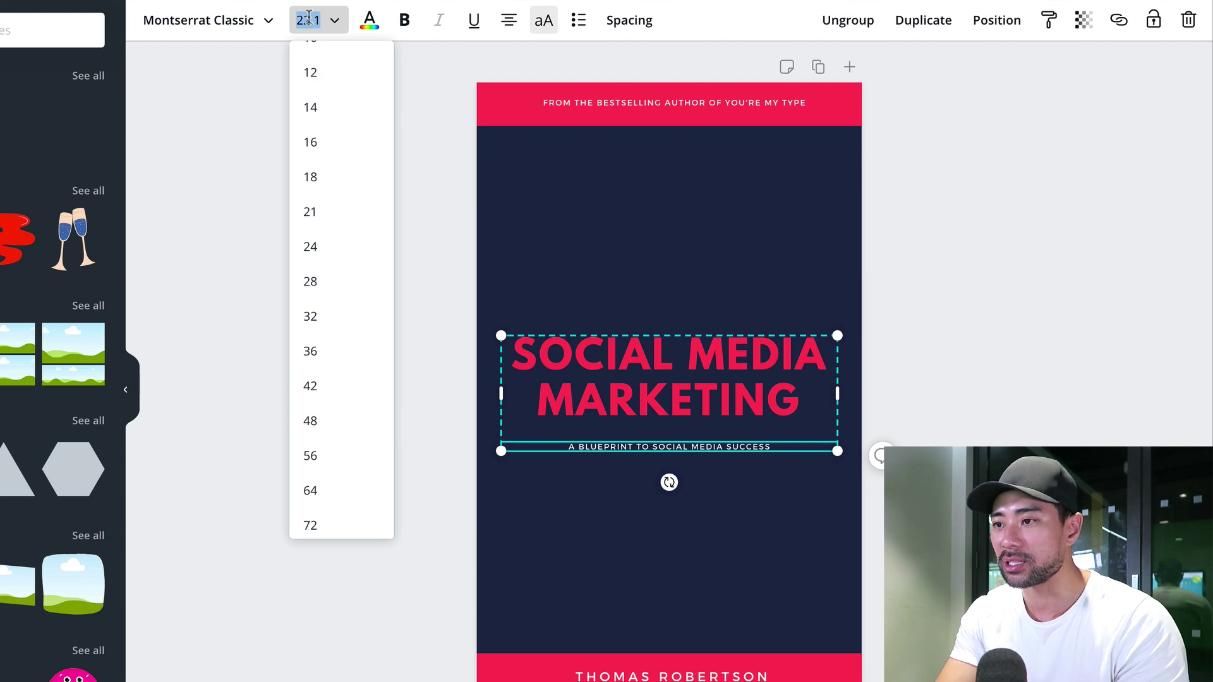
{"action": "left_click", "coordinate": [326, 262]}
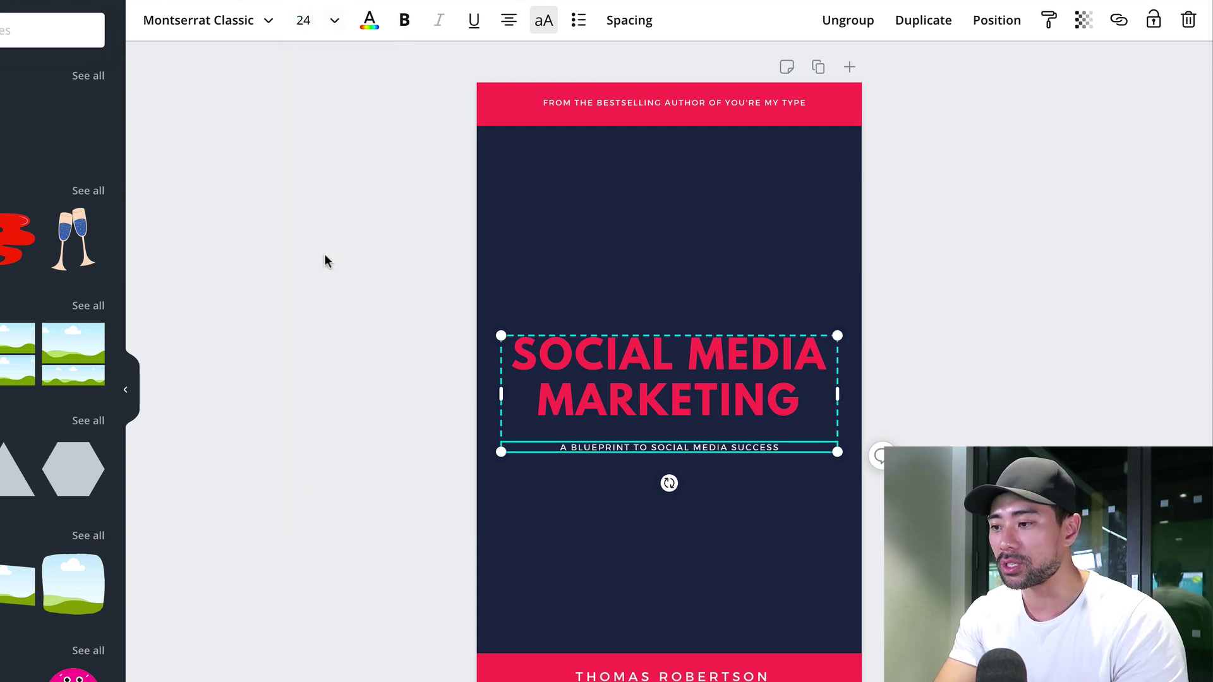
{"action": "left_click", "coordinate": [333, 21]}
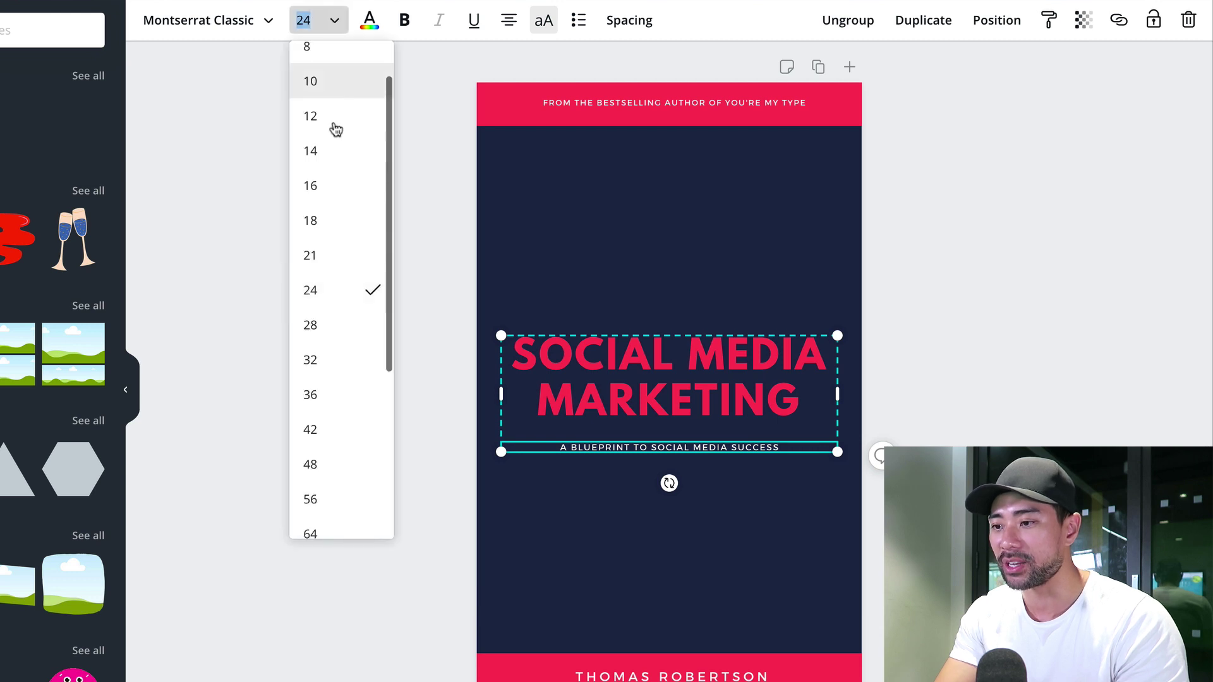
{"action": "left_click", "coordinate": [329, 324]}
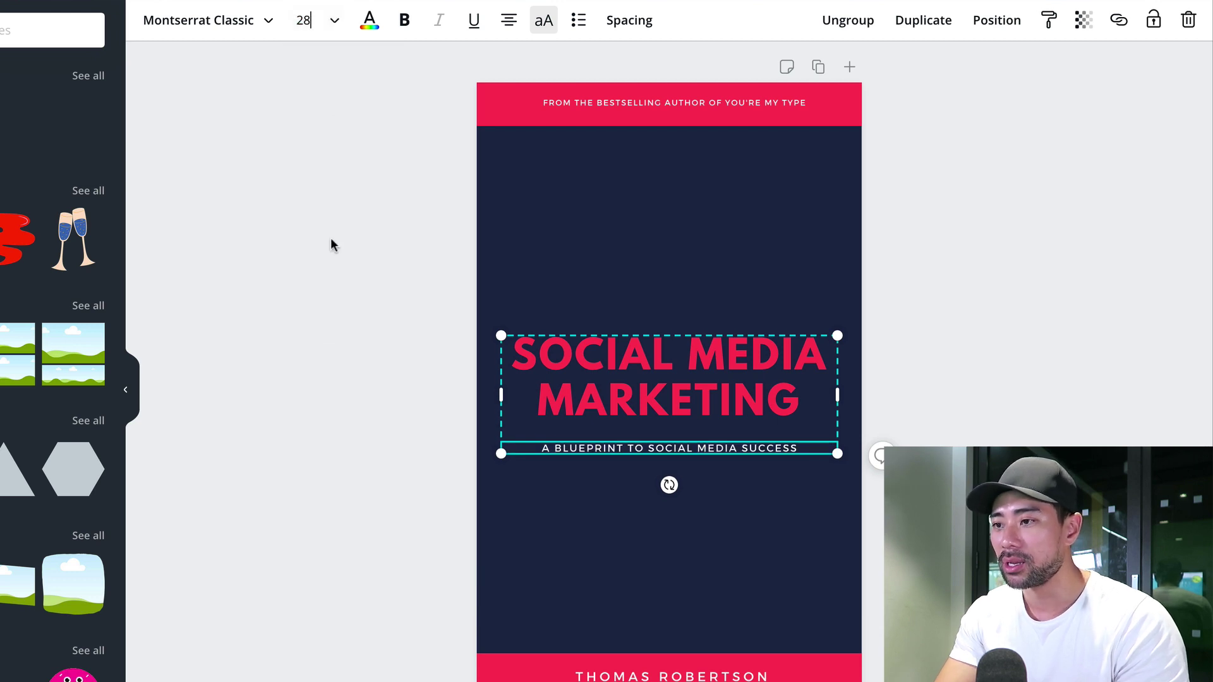
{"action": "left_click", "coordinate": [649, 557]}
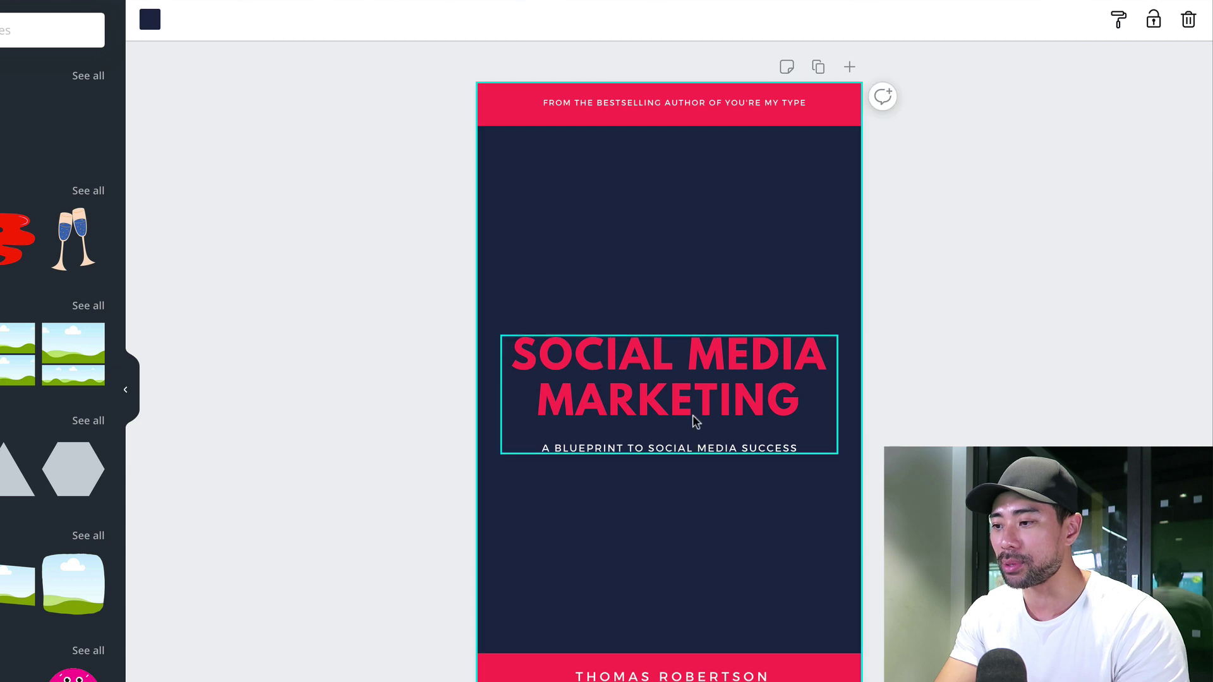
Step: Replace the name in the bottom bar with the author's name
{"action": "double_click", "coordinate": [682, 633]}
{"action": "type", "text": "AUT"}
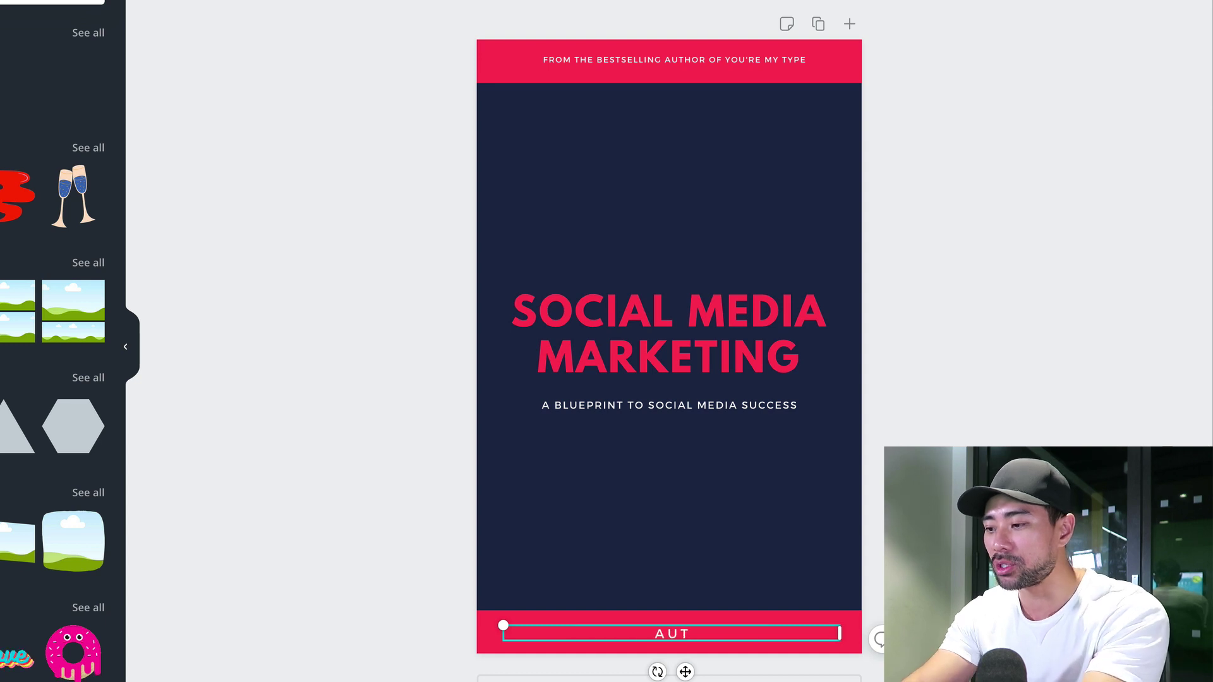
{"action": "key", "text": "BackSpace"}
{"action": "type", "text": "RELIUSTJIN"}
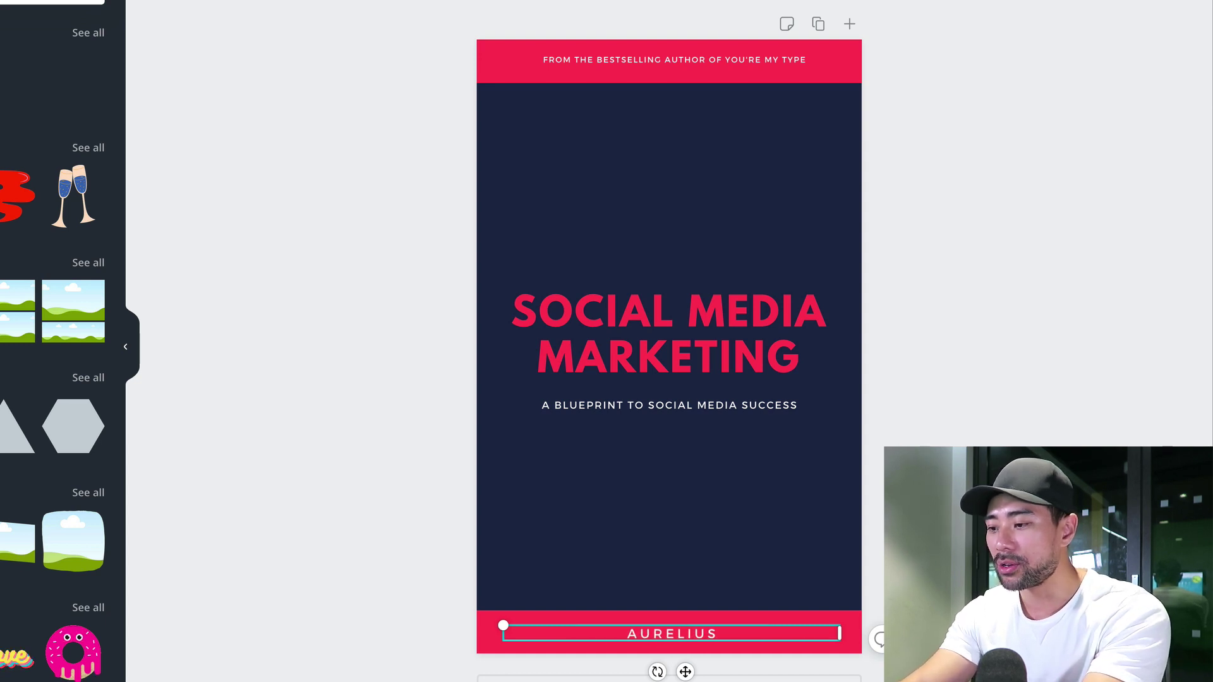
{"action": "left_click", "coordinate": [680, 111]}
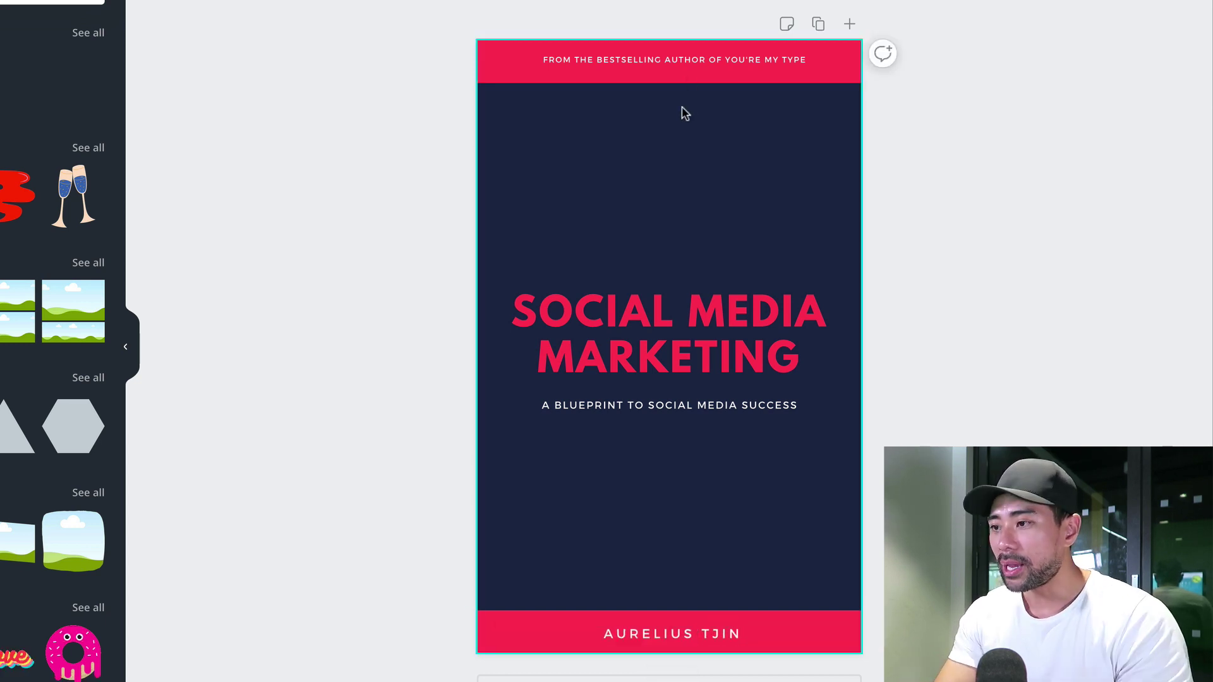
Step: Change the top tagline to 'NEW AND UPDATED STRATEGIES'
{"action": "left_click", "coordinate": [697, 61]}
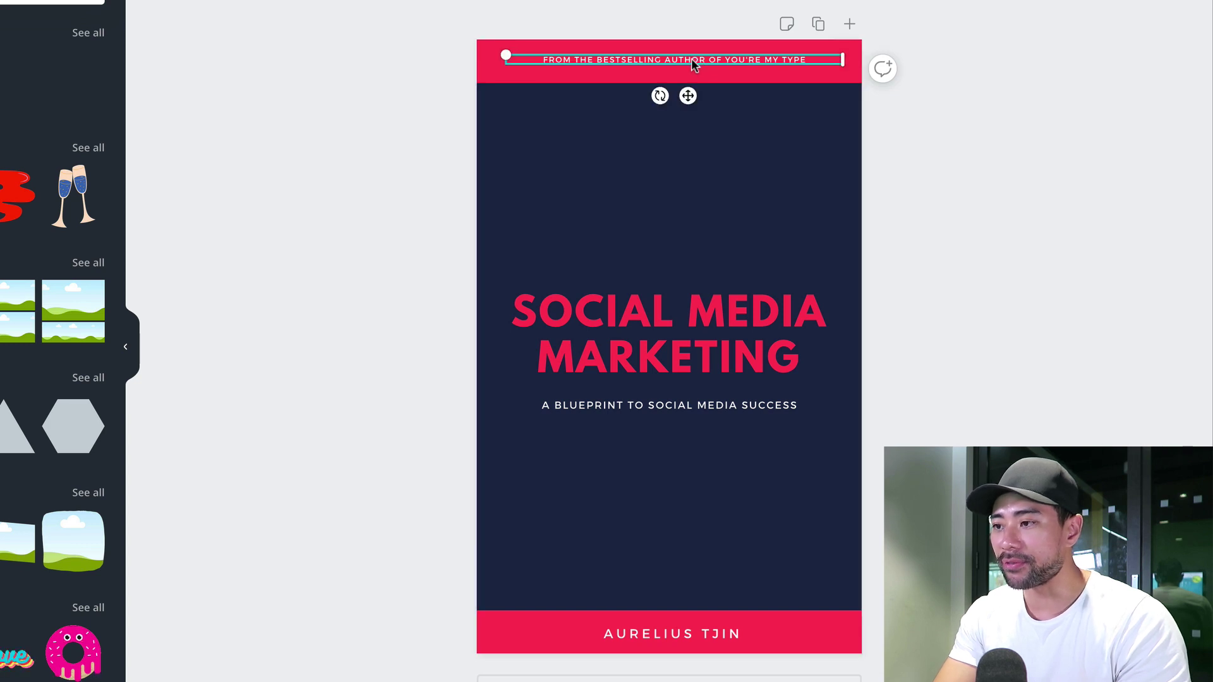
{"action": "left_click", "coordinate": [693, 59]}
{"action": "double_click", "coordinate": [692, 59]}
{"action": "key", "text": "ctrl+a"}
{"action": "type", "text": "NEW"}
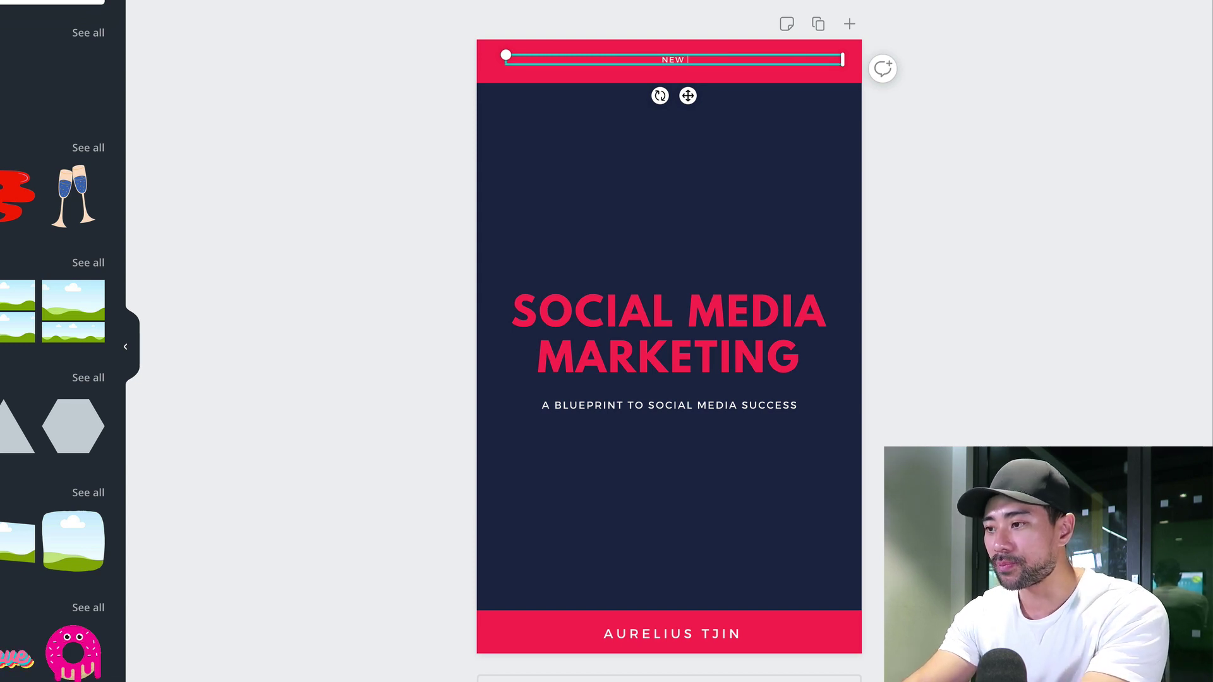
{"action": "type", "text": " AND UPDATED STRATEGIES"}
{"action": "left_click", "coordinate": [727, 153]}
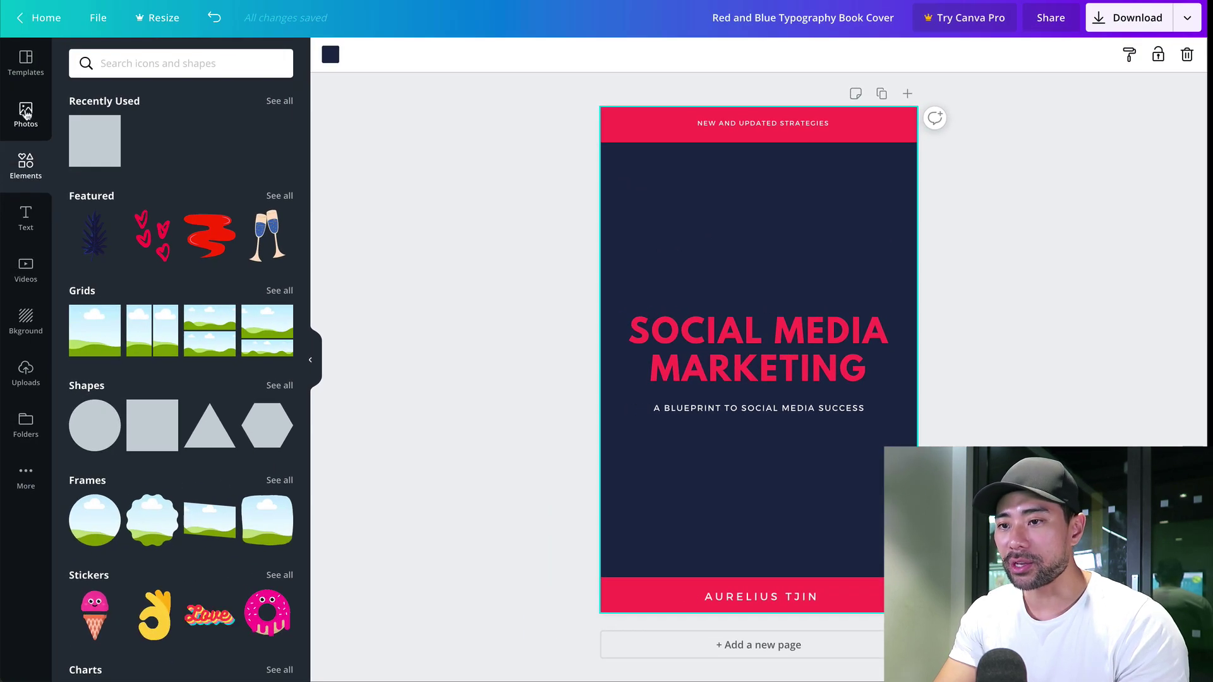
Step: Search Photos for 'social media' and scroll through the image results
{"action": "left_click", "coordinate": [25, 114]}
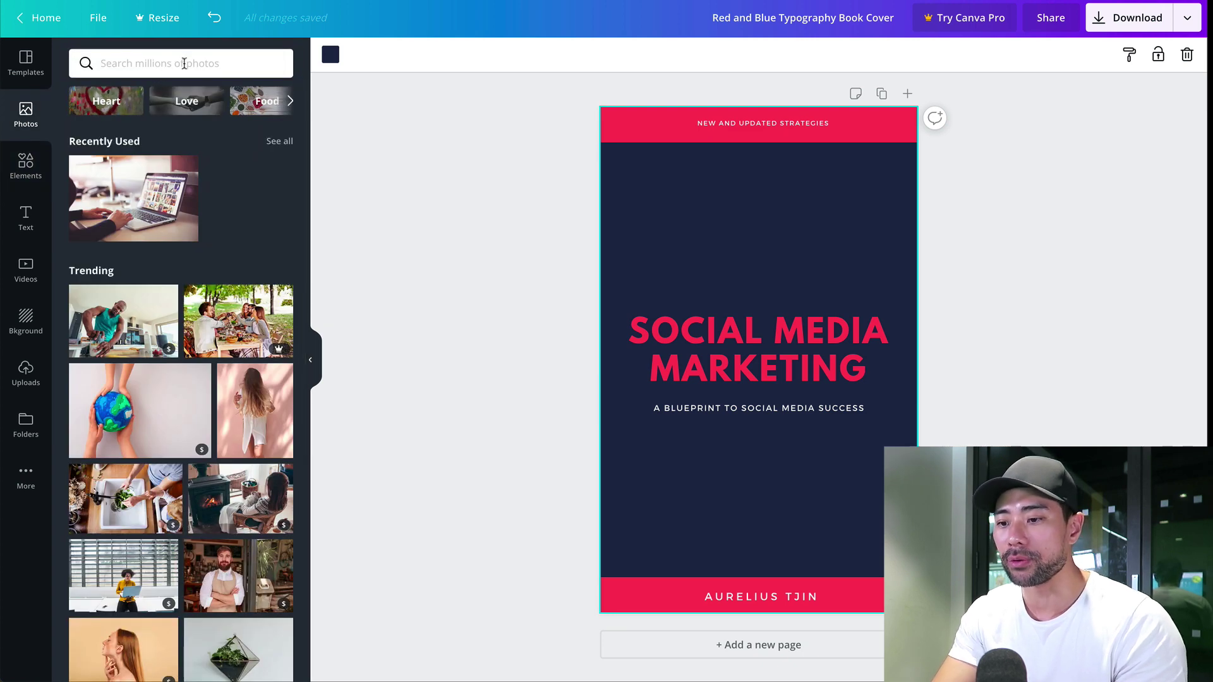
{"action": "left_click", "coordinate": [184, 63]}
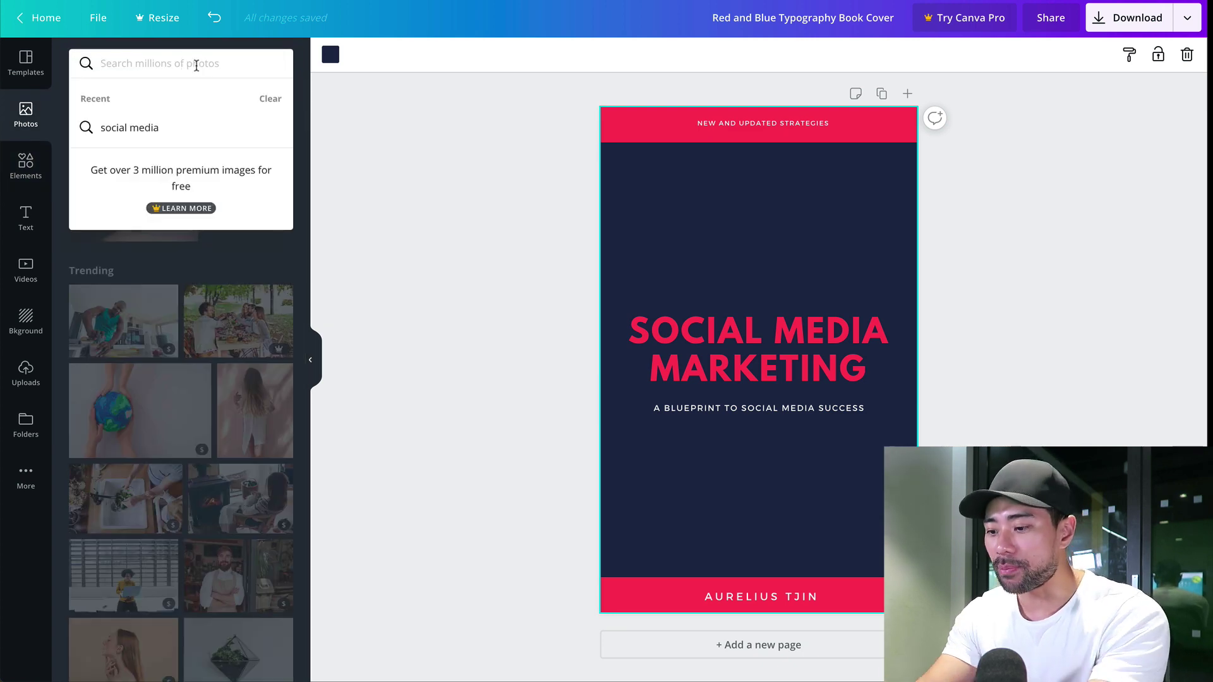
{"action": "type", "text": "social media"}
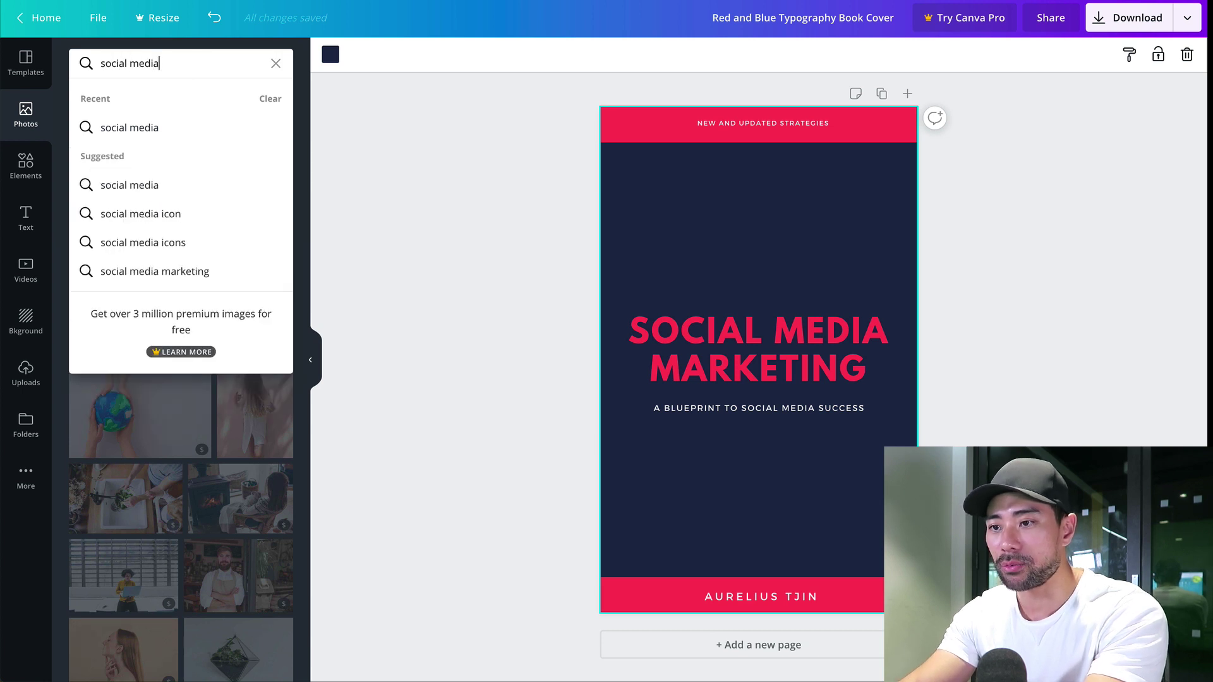
{"action": "key", "text": "Return"}
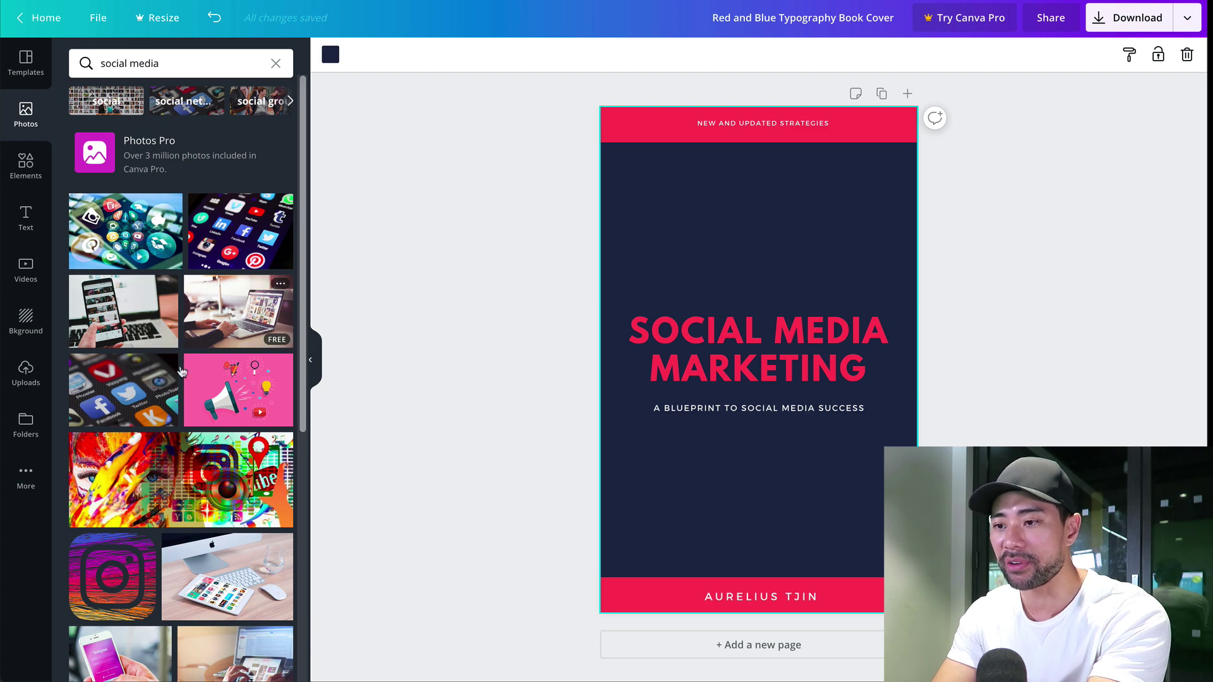
{"action": "scroll", "coordinate": [246, 395], "scroll_direction": "down", "scroll_amount": 5}
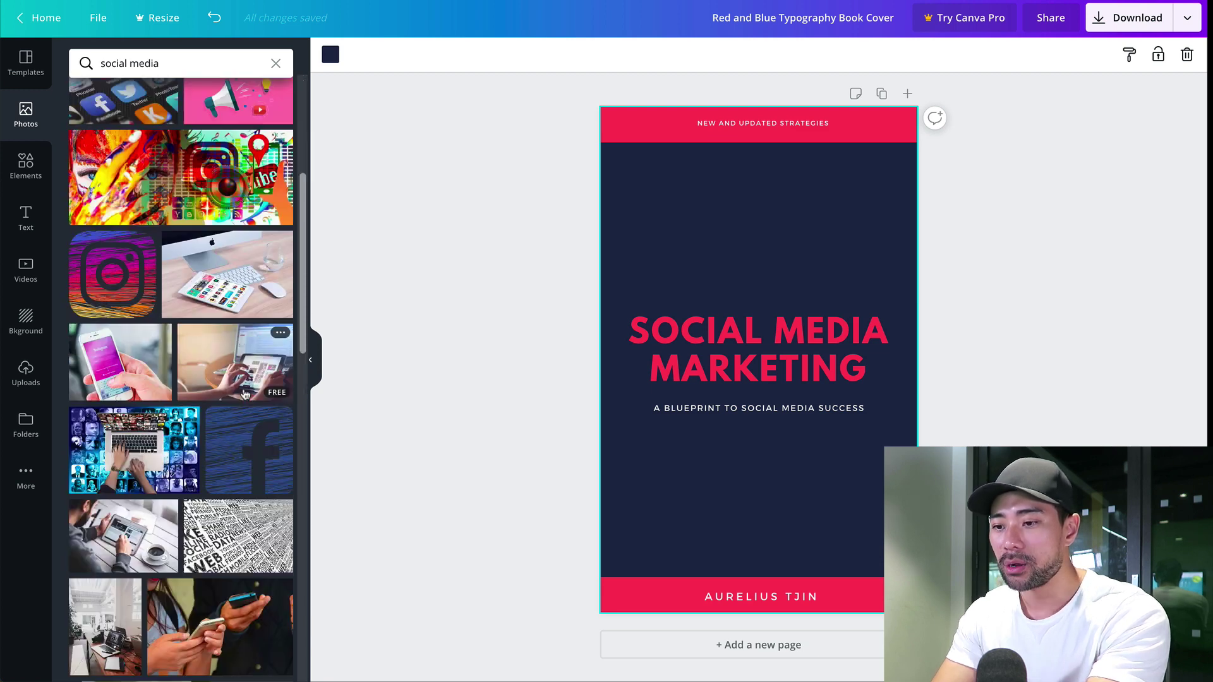
{"action": "scroll", "coordinate": [245, 395], "scroll_direction": "down", "scroll_amount": 15}
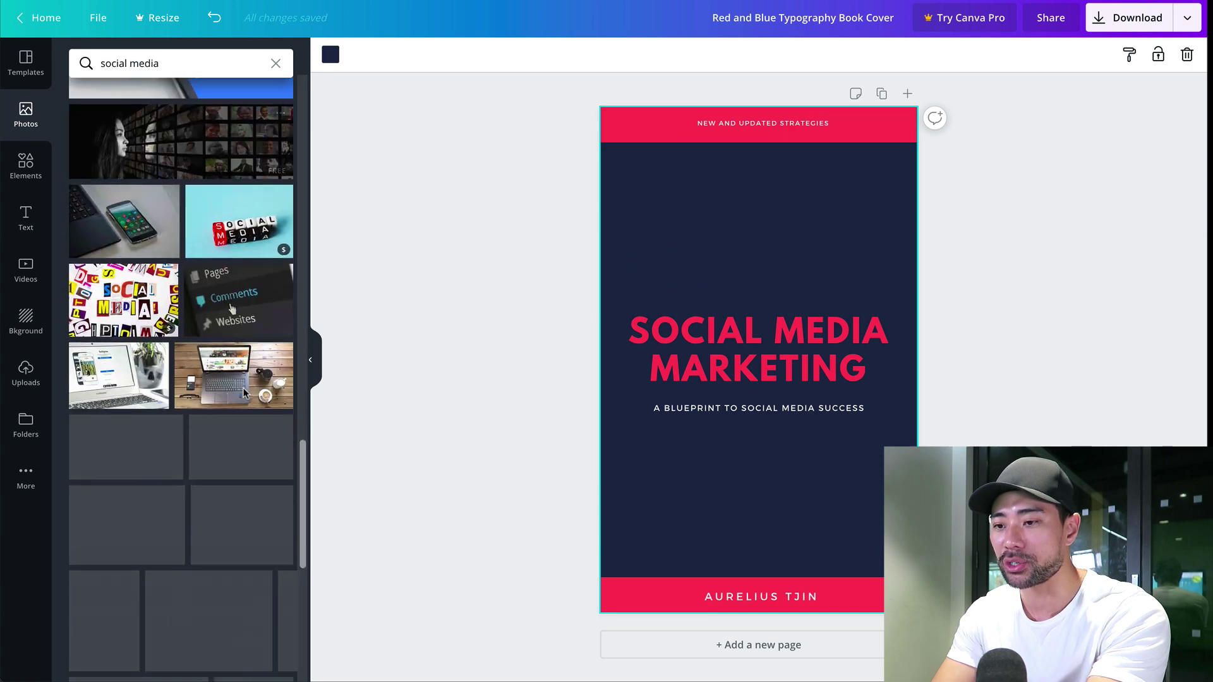
{"action": "scroll", "coordinate": [245, 394], "scroll_direction": "up", "scroll_amount": 20}
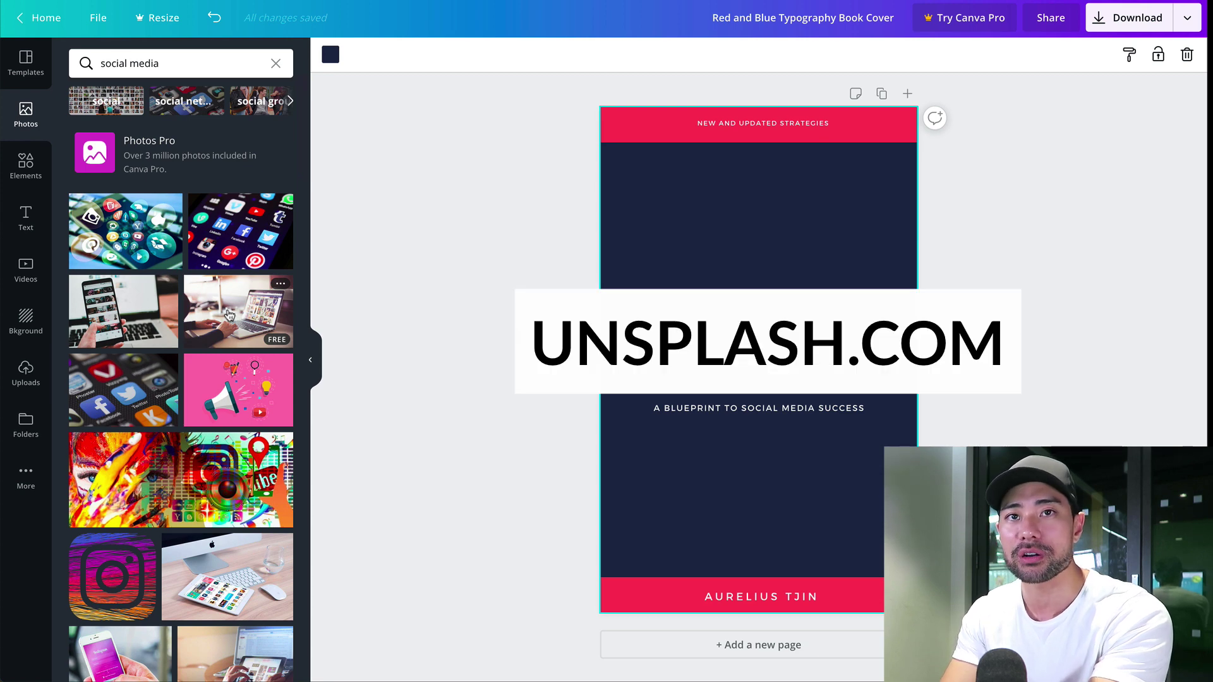
{"action": "scroll", "coordinate": [228, 316], "scroll_direction": "down", "scroll_amount": 3}
{"action": "scroll", "coordinate": [221, 365], "scroll_direction": "up", "scroll_amount": 3}
{"action": "scroll", "coordinate": [249, 259], "scroll_direction": "down", "scroll_amount": 5}
{"action": "scroll", "coordinate": [244, 303], "scroll_direction": "up", "scroll_amount": 5}
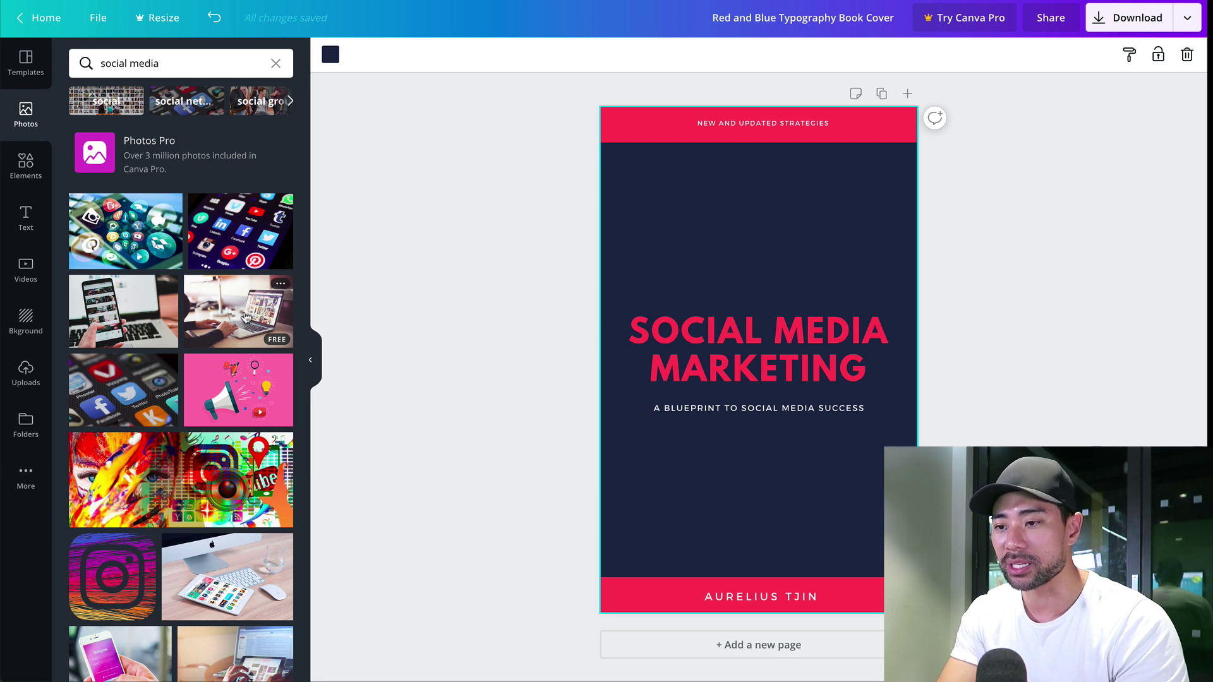
Step: Add the laptop photo and stretch it from under the top banner down to the bottom bar
{"action": "left_click", "coordinate": [246, 317]}
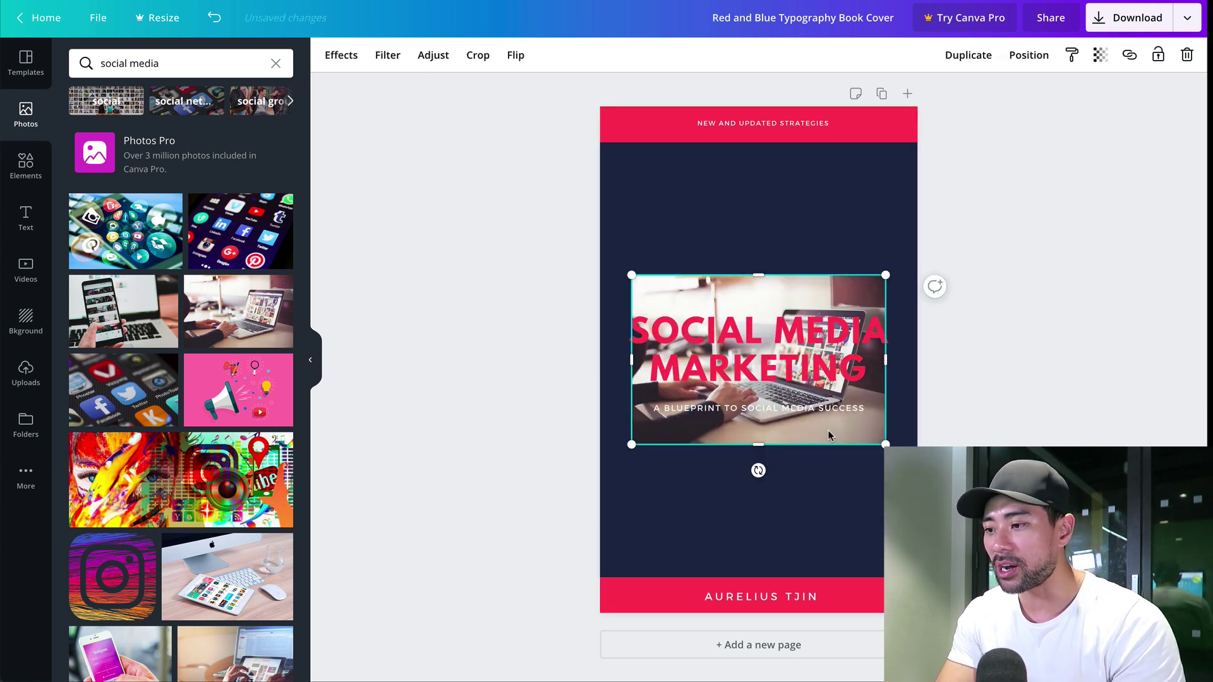
{"action": "left_click_drag", "start_coordinate": [828, 429], "coordinate": [792, 333]}
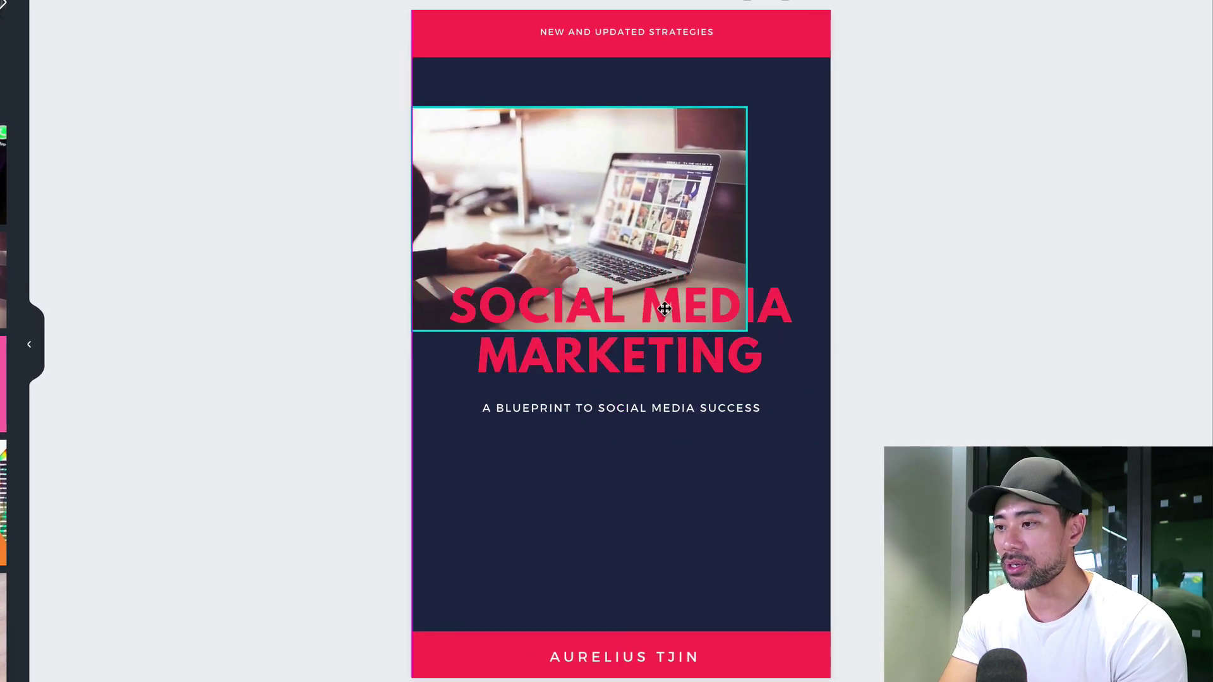
{"action": "left_click_drag", "start_coordinate": [665, 307], "coordinate": [669, 265]}
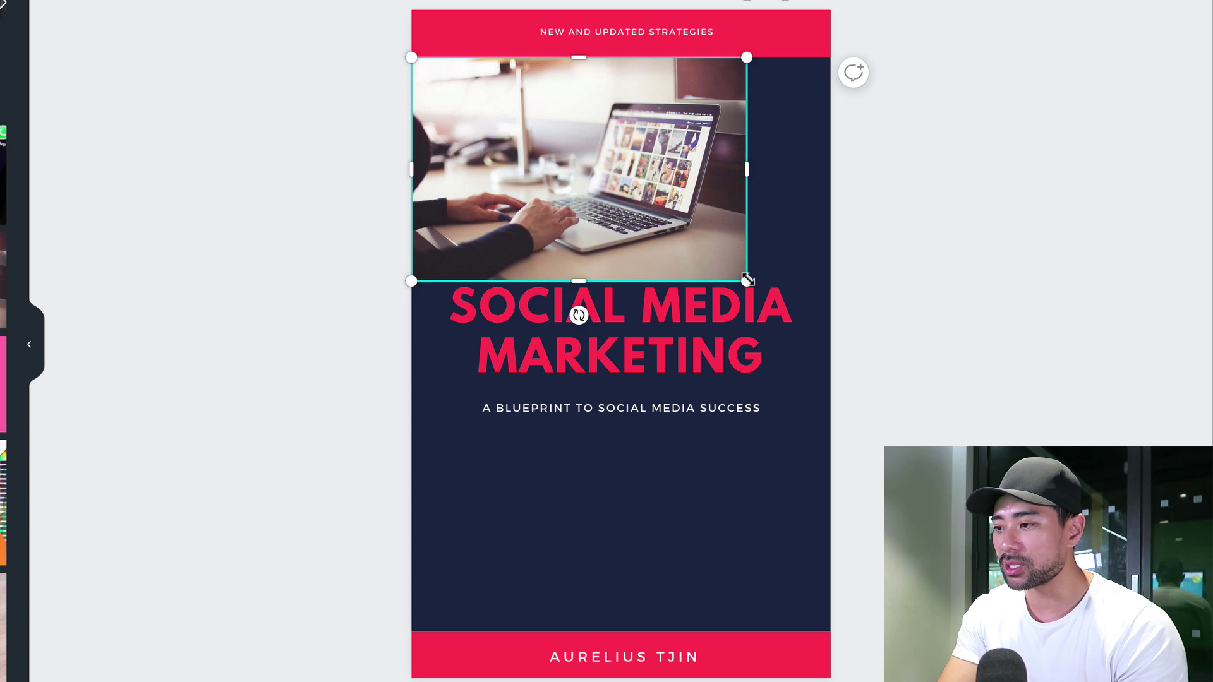
{"action": "left_click_drag", "start_coordinate": [748, 279], "coordinate": [1212, 681]}
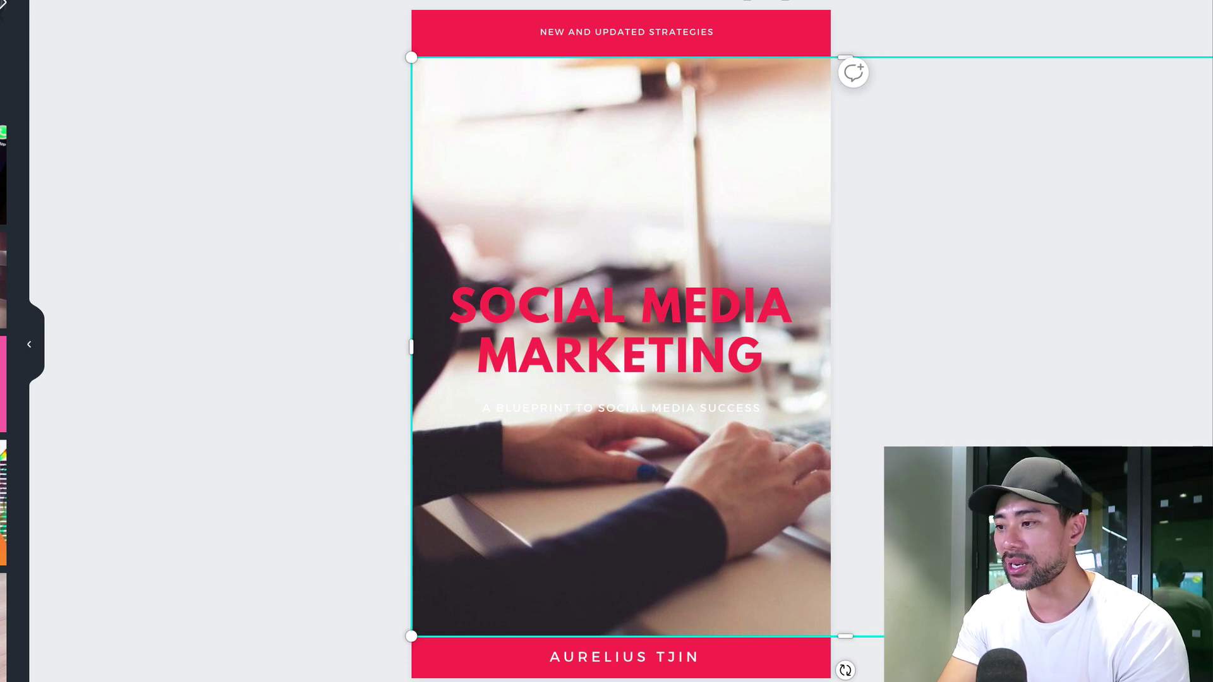
{"action": "left_click_drag", "start_coordinate": [959, 480], "coordinate": [813, 482]}
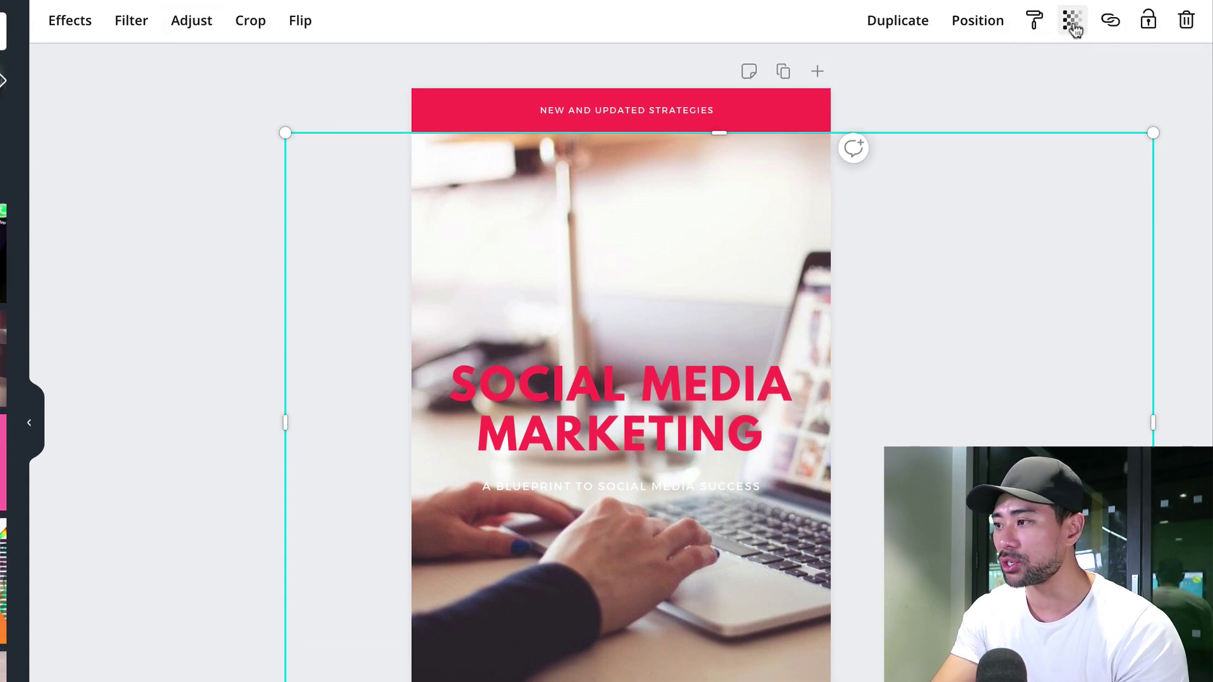
Step: Fade the laptop background photo to transparency 30
{"action": "left_click", "coordinate": [1073, 21]}
{"action": "left_click_drag", "start_coordinate": [1025, 71], "coordinate": [918, 76]}
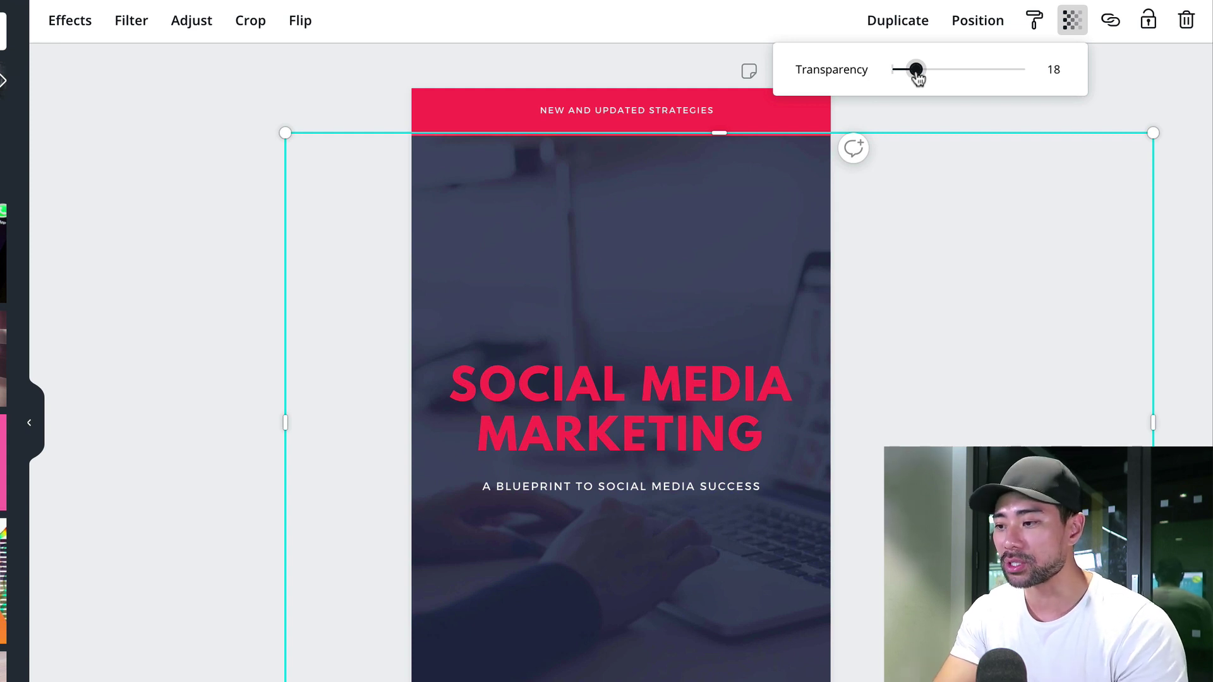
{"action": "left_click_drag", "start_coordinate": [917, 76], "coordinate": [972, 82]}
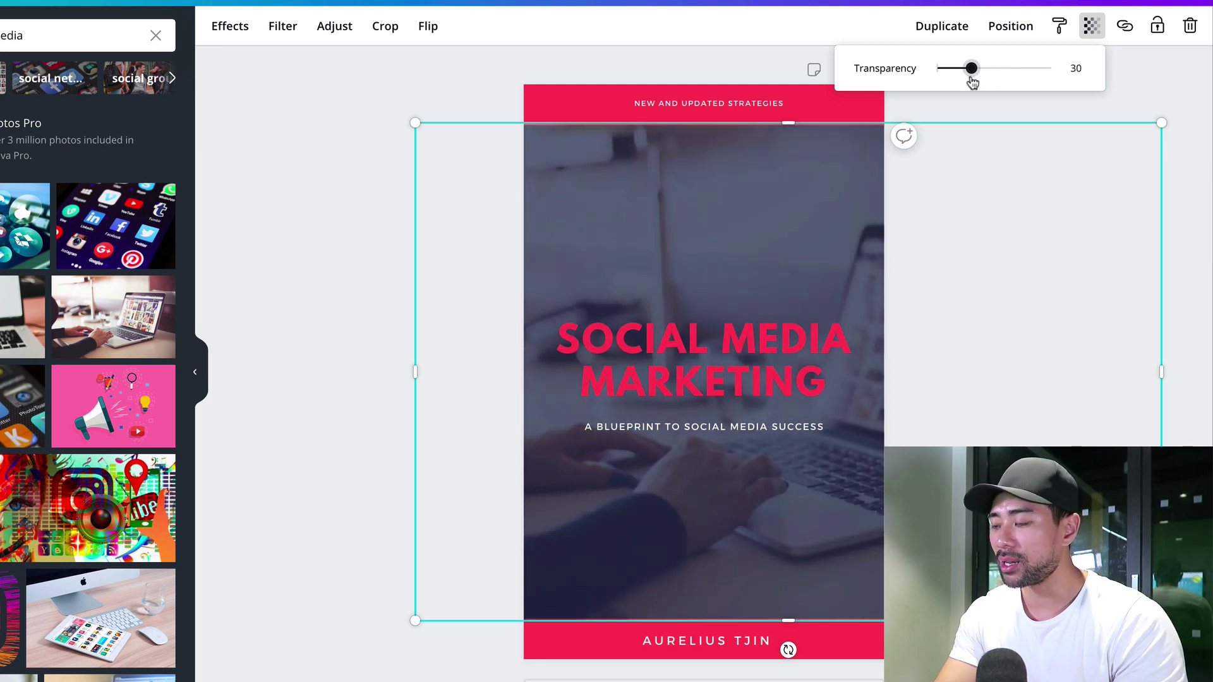
Step: Deselect the photo and switch to the other Red and Blue Typography Book Cover tab
{"action": "left_click", "coordinate": [1013, 107]}
{"action": "left_click", "coordinate": [1136, 235]}
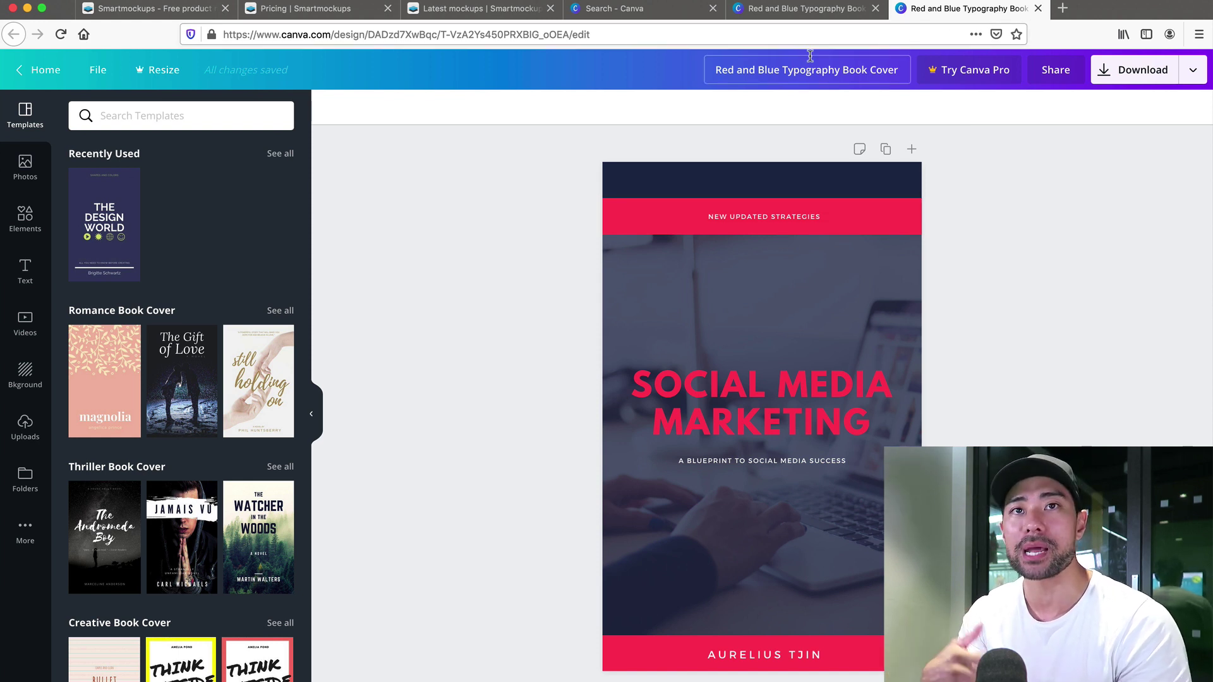
{"action": "left_click", "coordinate": [804, 11]}
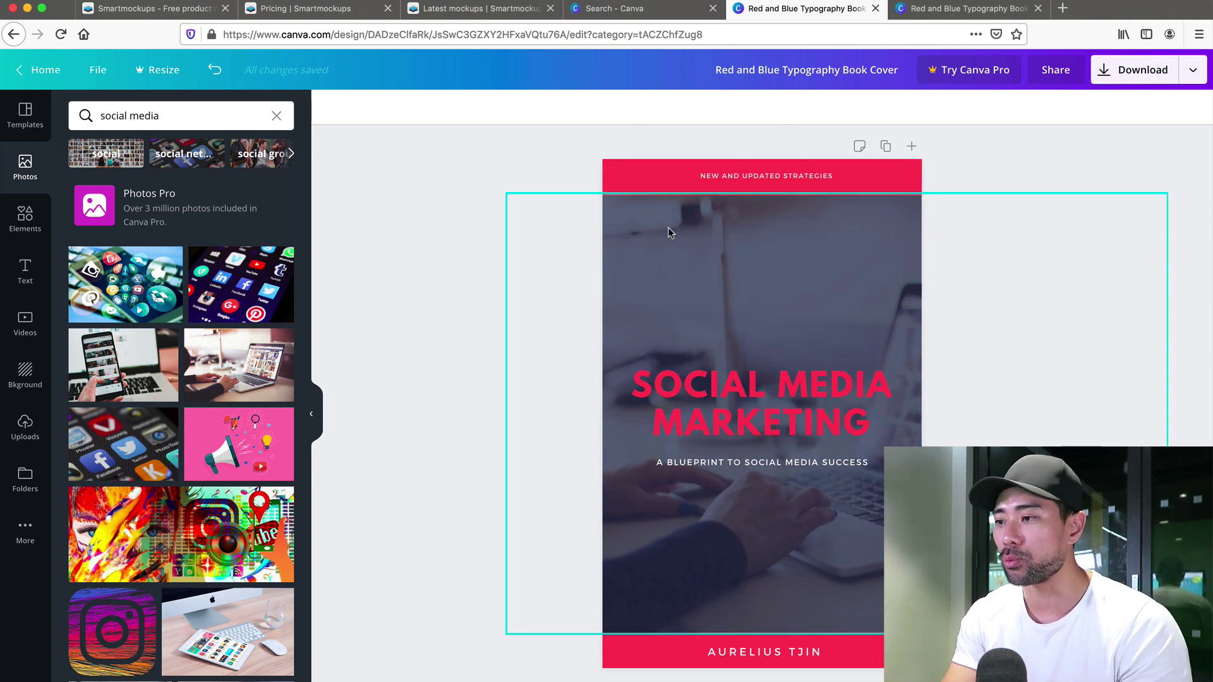
Step: Move the top red banner down, leaving a navy strip above it
{"action": "left_click", "coordinate": [653, 184]}
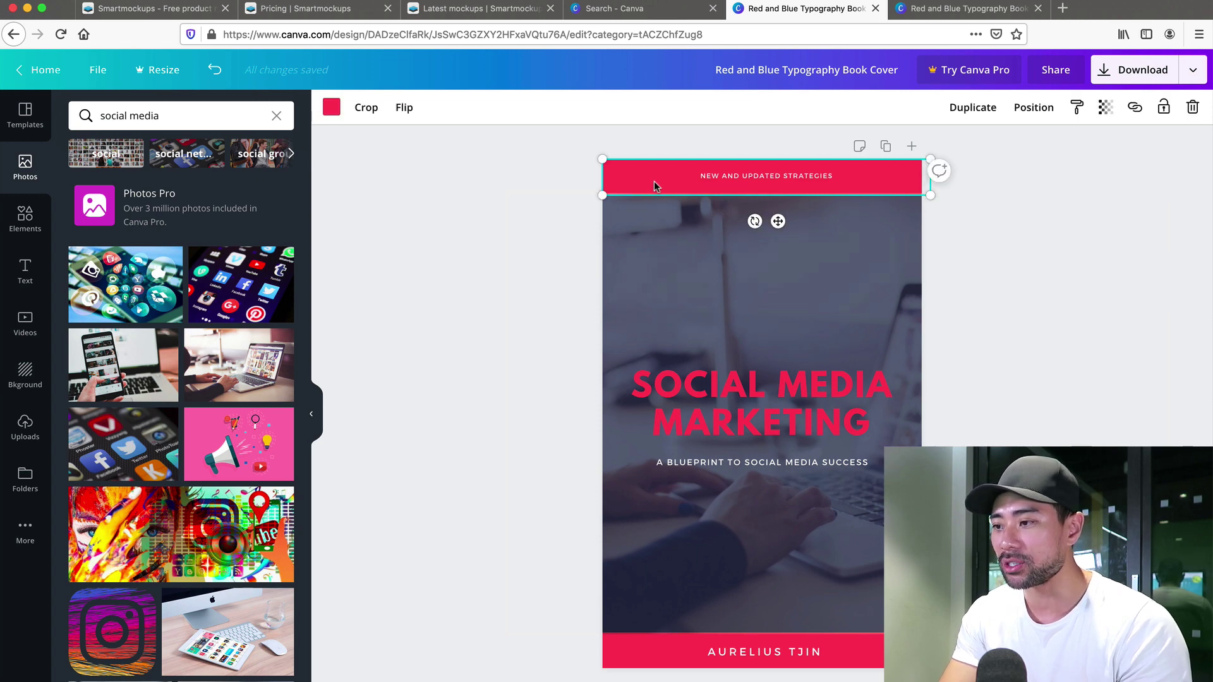
{"action": "left_click_drag", "start_coordinate": [654, 184], "coordinate": [653, 209]}
{"action": "key", "text": "ctrl+Tab"}
{"action": "left_click", "coordinate": [815, 9]}
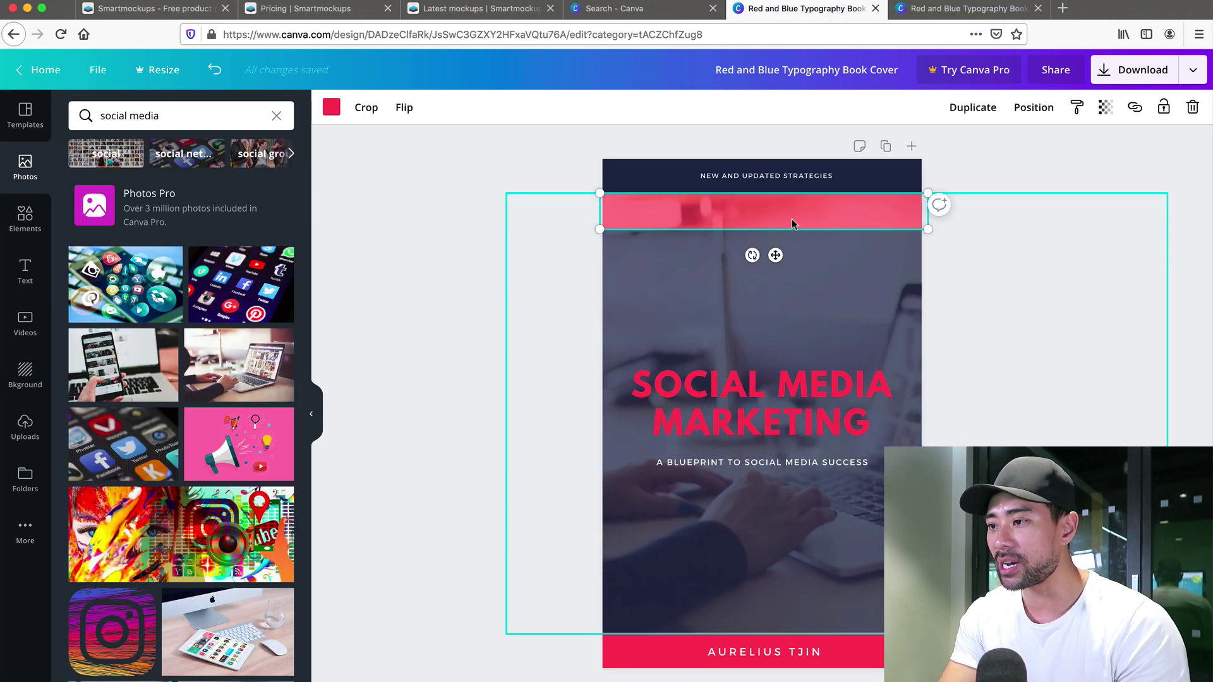
Step: Drag the NEW AND UPDATED STRATEGIES tagline down onto the red banner
{"action": "left_click", "coordinate": [800, 181]}
{"action": "left_click_drag", "start_coordinate": [799, 181], "coordinate": [801, 212]}
{"action": "left_click", "coordinate": [805, 233]}
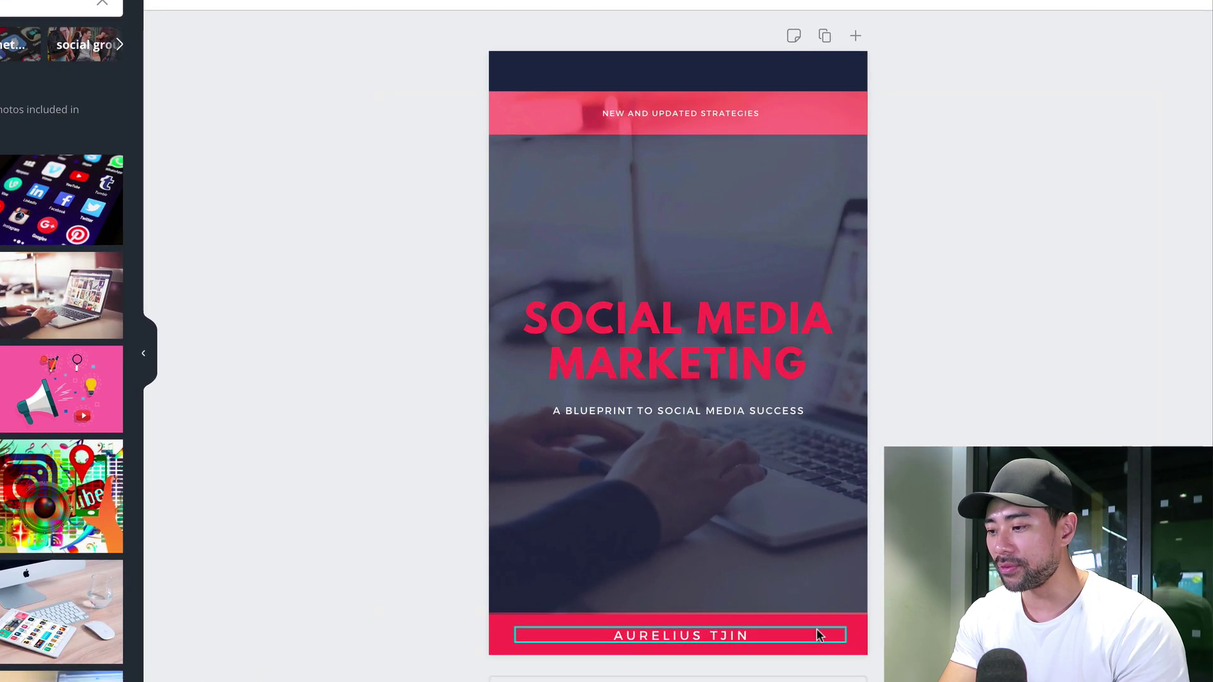
Step: Select the bottom author bar and its name text, then deselect them
{"action": "left_click", "coordinate": [891, 649]}
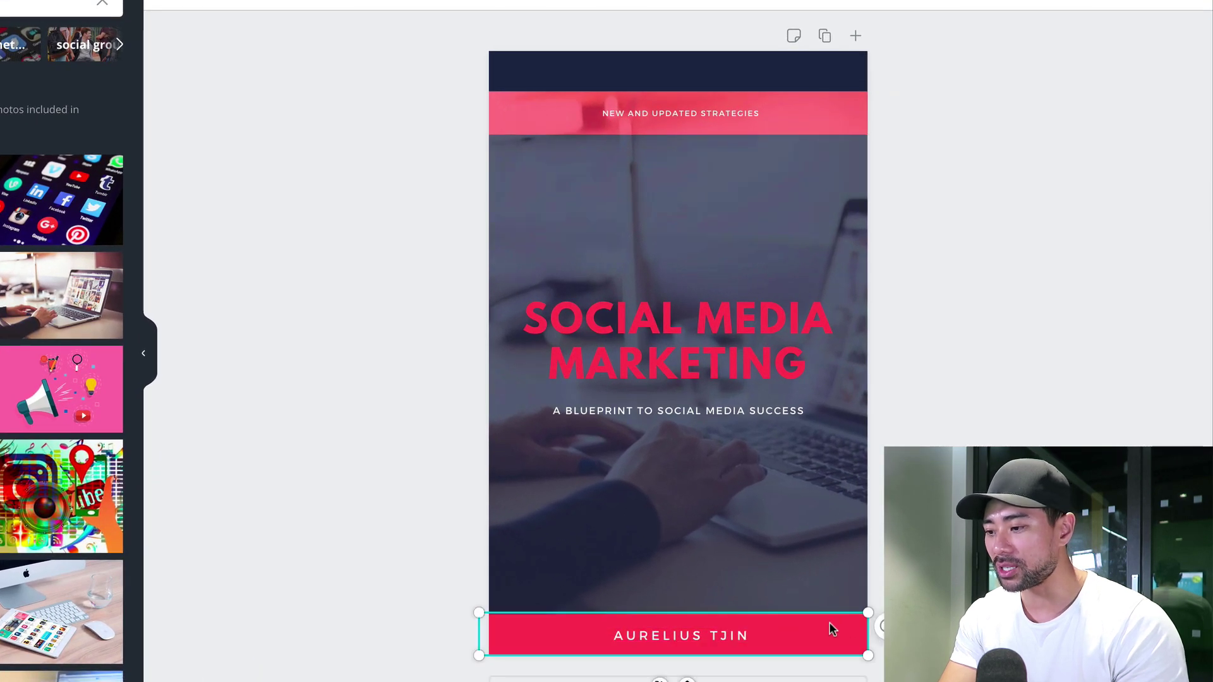
{"action": "left_click", "coordinate": [831, 614]}
{"action": "left_click", "coordinate": [726, 635]}
{"action": "left_click", "coordinate": [753, 580]}
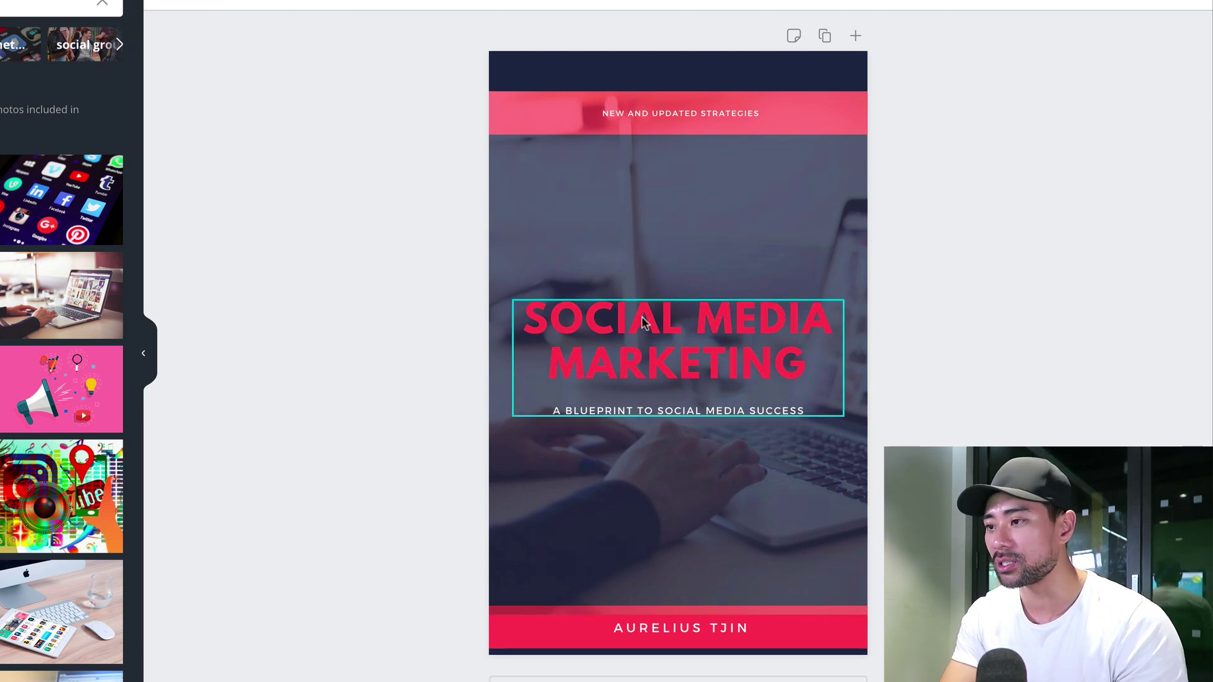
Step: Send the laptop photo backward to the bottom layer behind the banner and author bar
{"action": "left_click", "coordinate": [711, 244]}
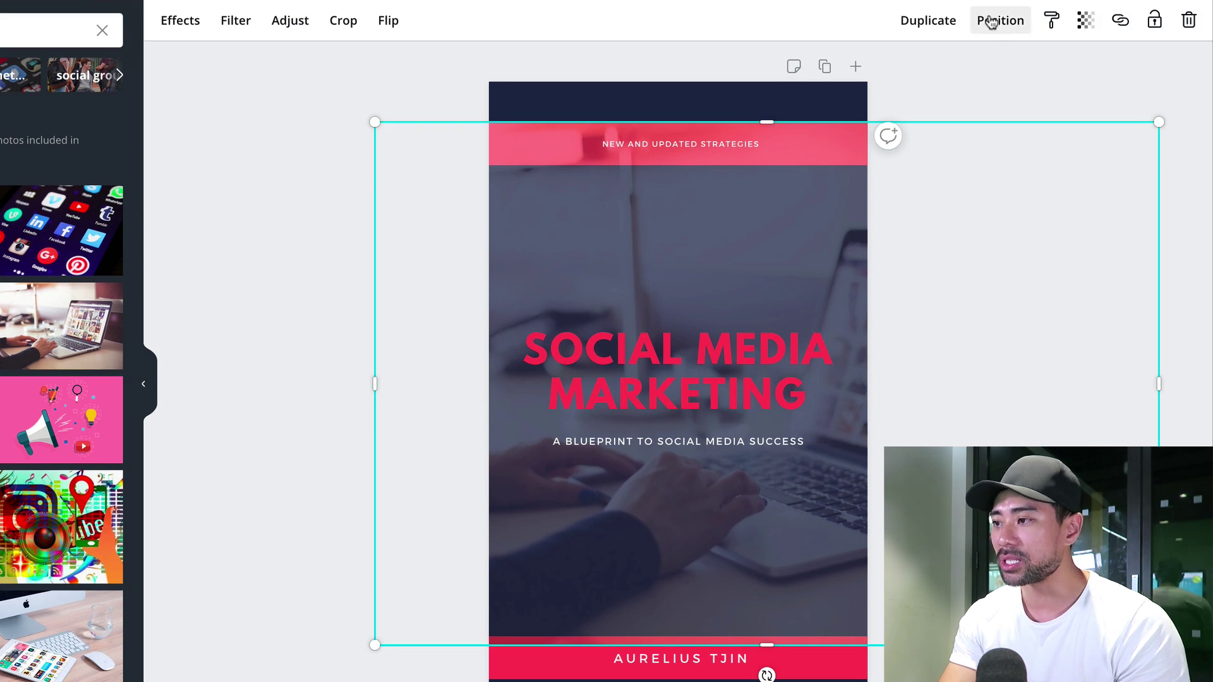
{"action": "left_click", "coordinate": [992, 24]}
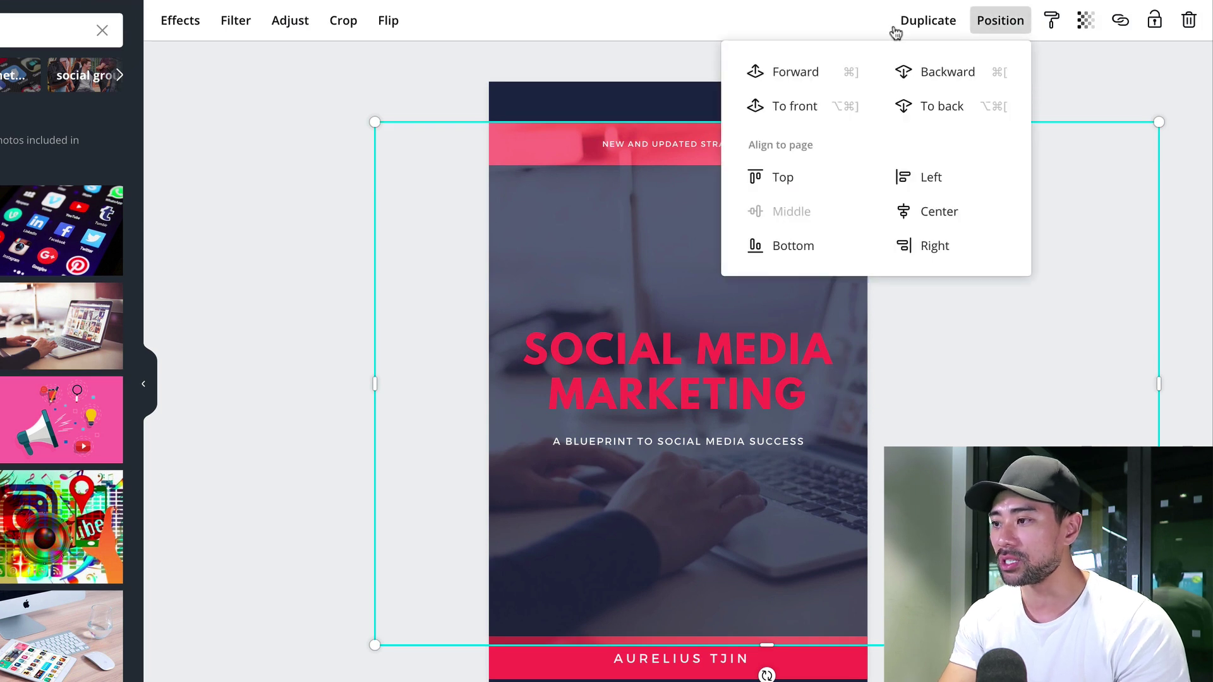
{"action": "left_click", "coordinate": [944, 77]}
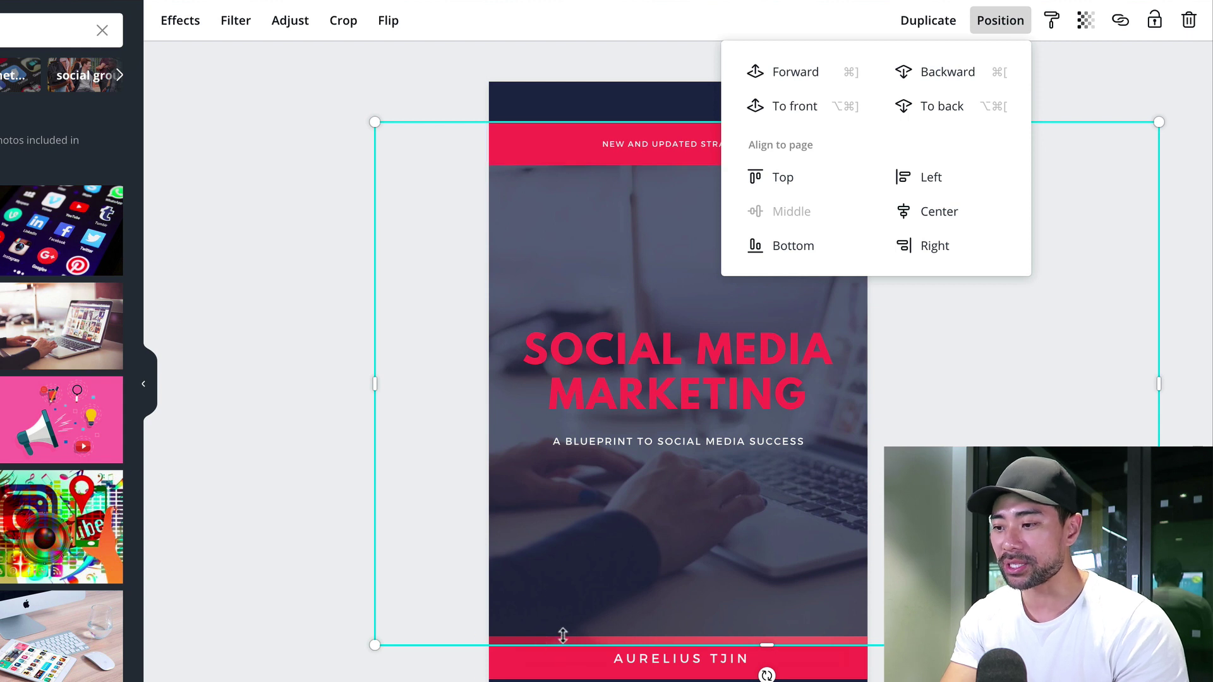
{"action": "left_click", "coordinate": [938, 88]}
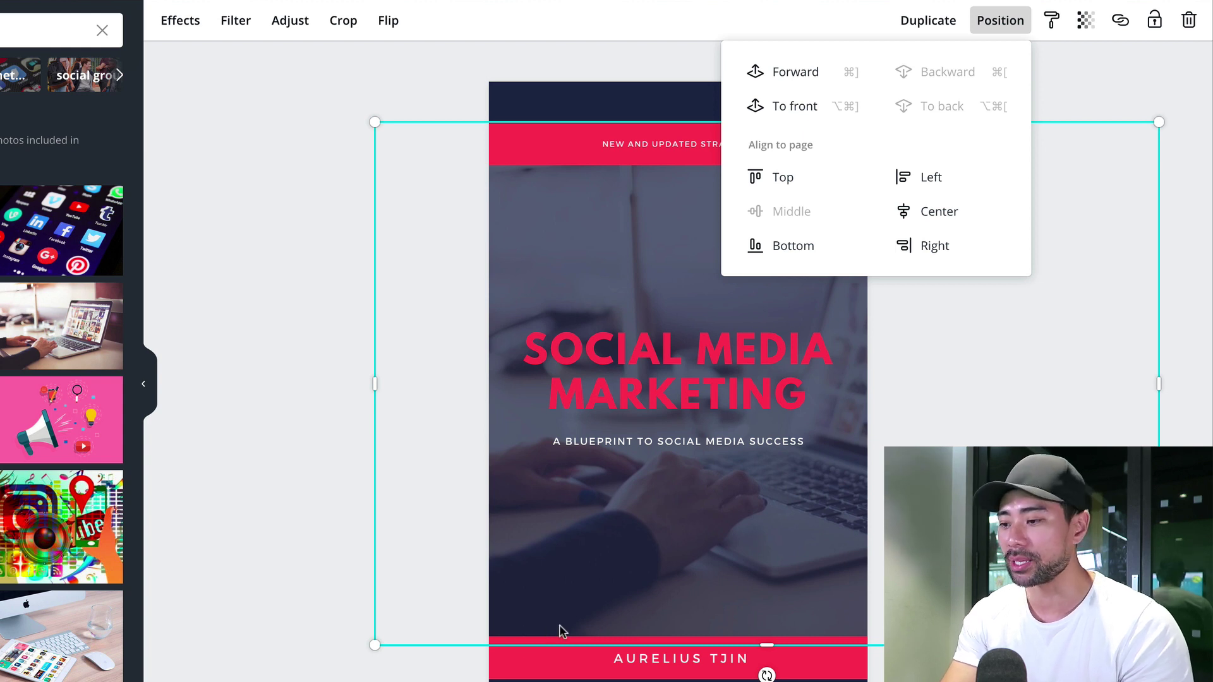
{"action": "key", "text": "Escape"}
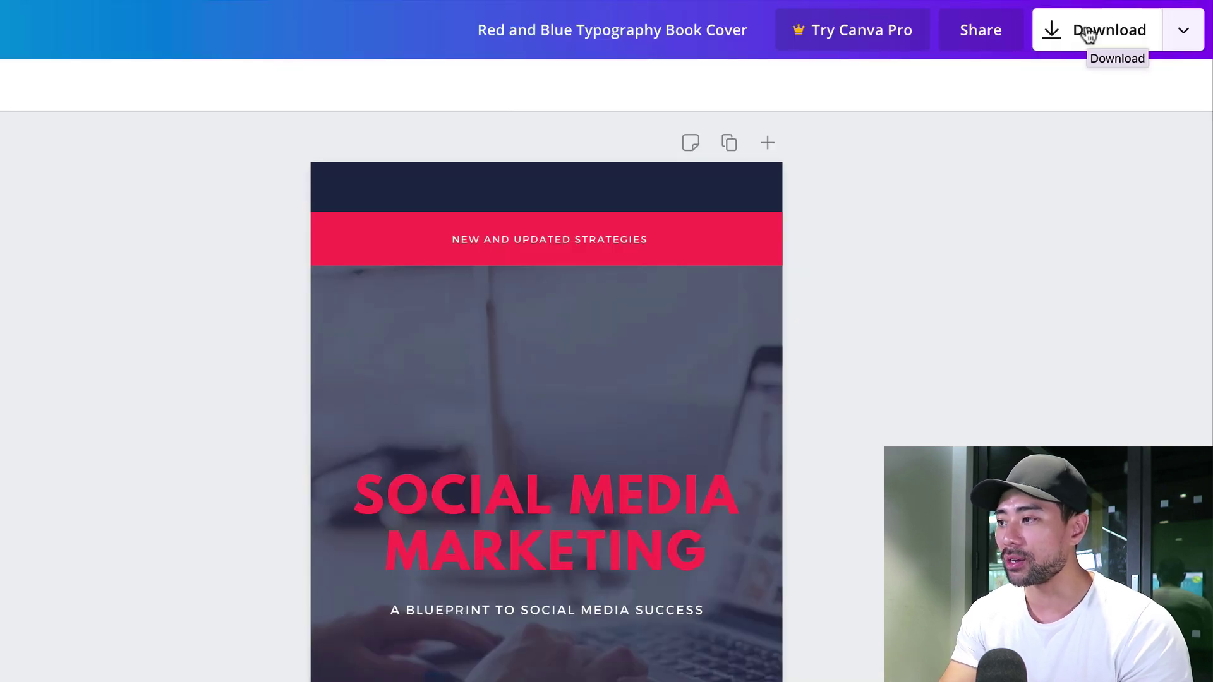
Step: Download the book cover as a 1410 x 2250 px JPG image
{"action": "left_click", "coordinate": [1089, 35]}
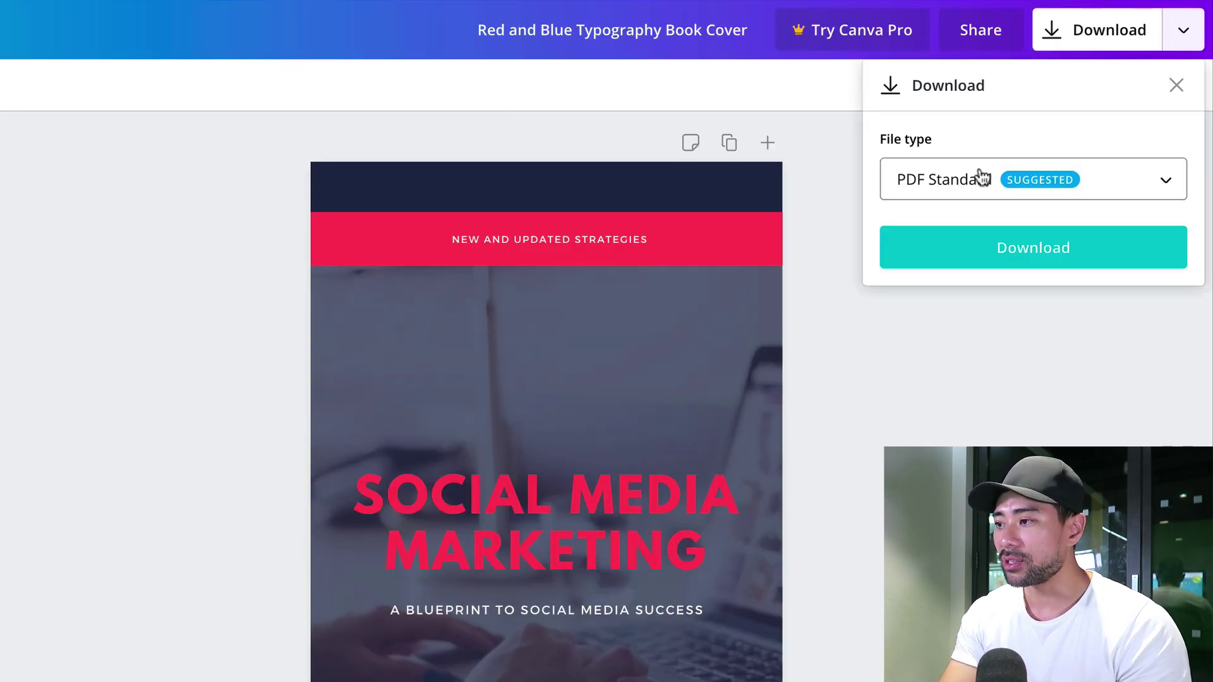
{"action": "left_click", "coordinate": [931, 193]}
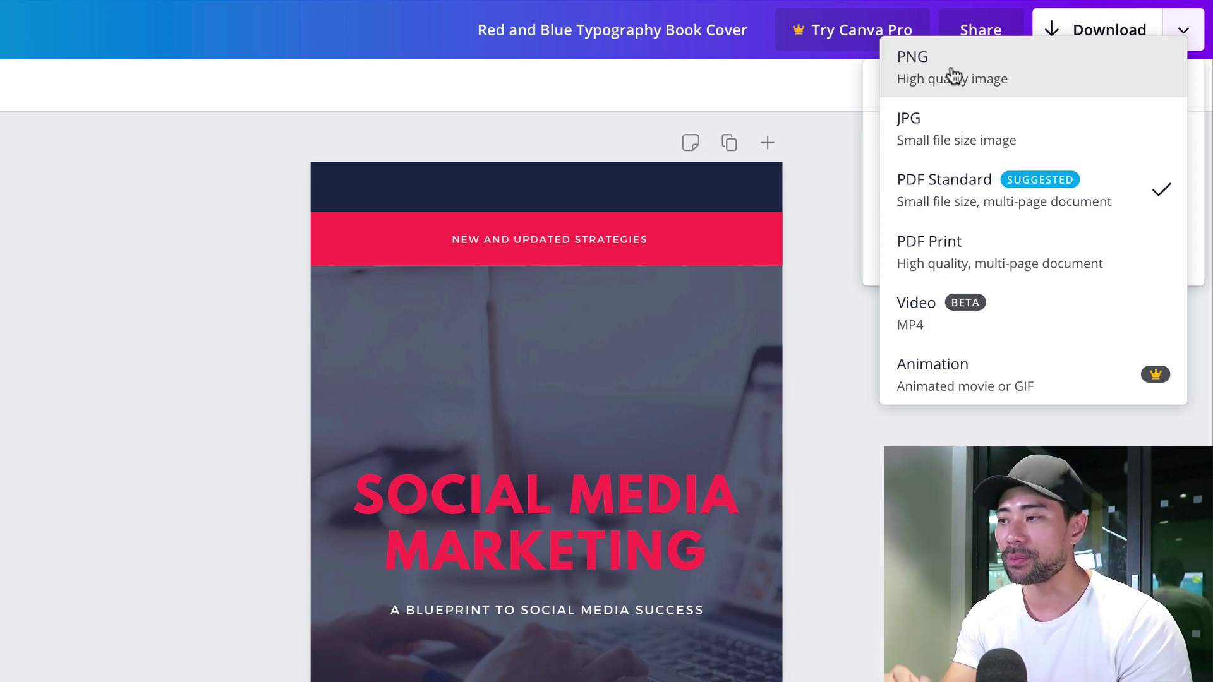
{"action": "left_click", "coordinate": [938, 138]}
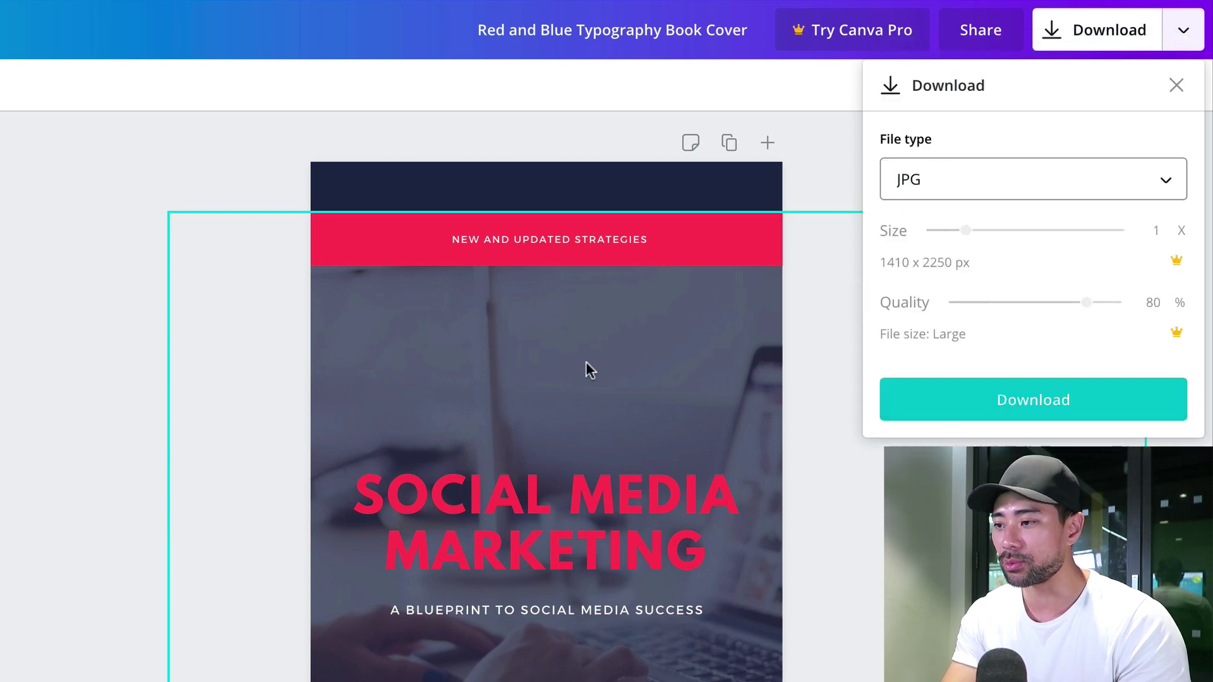
{"action": "left_click", "coordinate": [996, 401]}
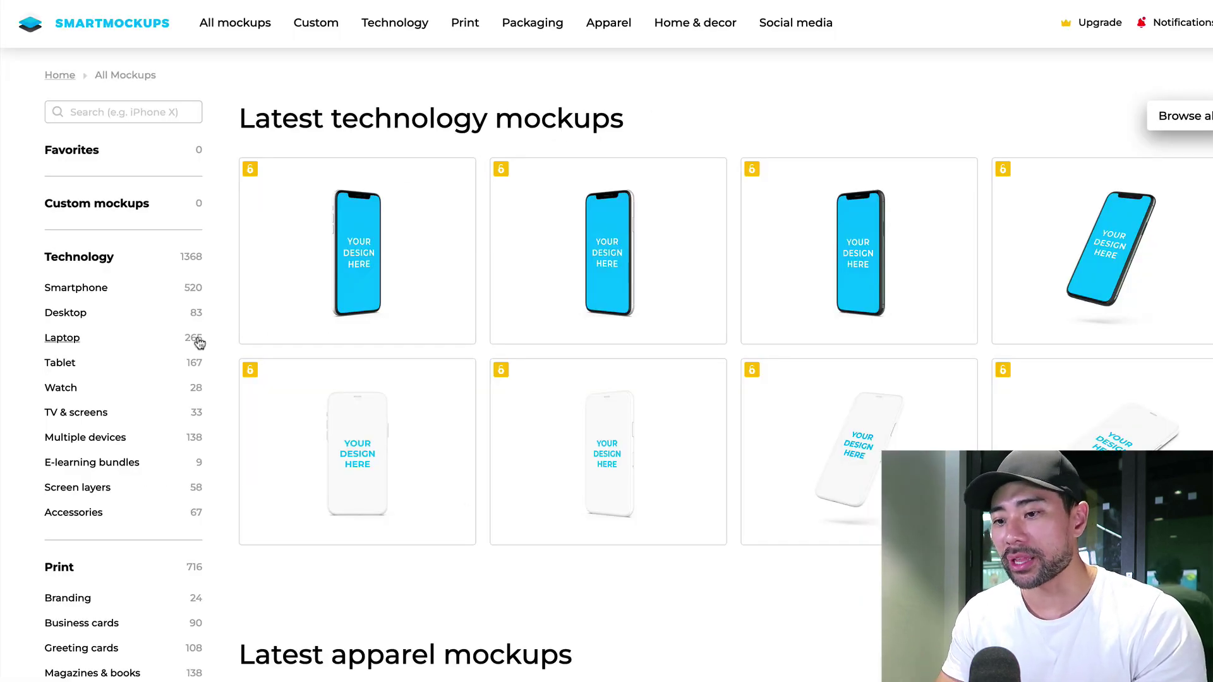
Step: Open the Magazines & books mockups in Smartmockups and toggle the Free and Premium filters
{"action": "scroll", "coordinate": [160, 433], "scroll_direction": "down", "scroll_amount": 5}
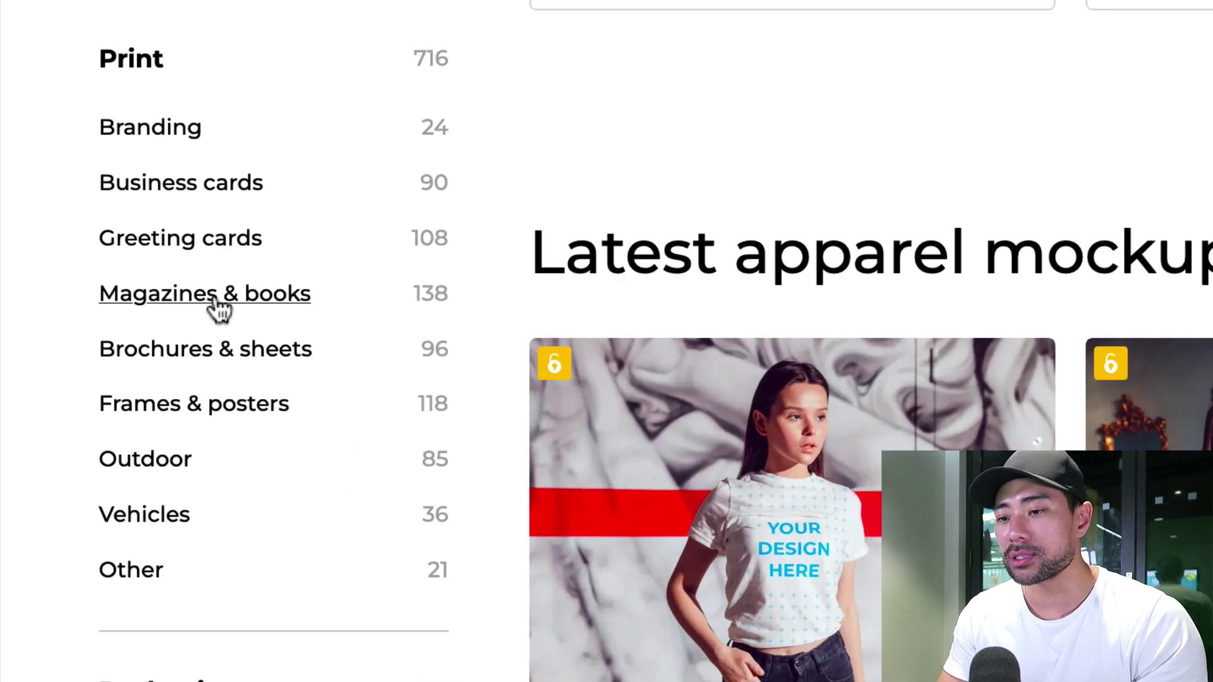
{"action": "left_click", "coordinate": [218, 309]}
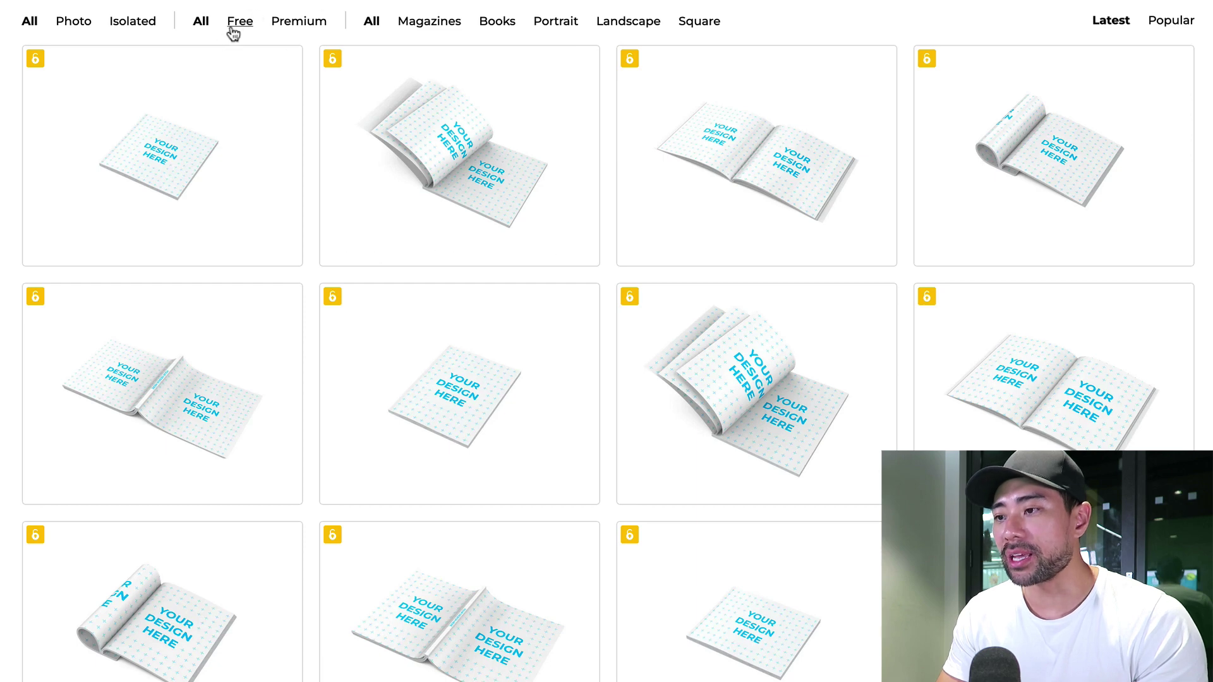
{"action": "left_click", "coordinate": [235, 26]}
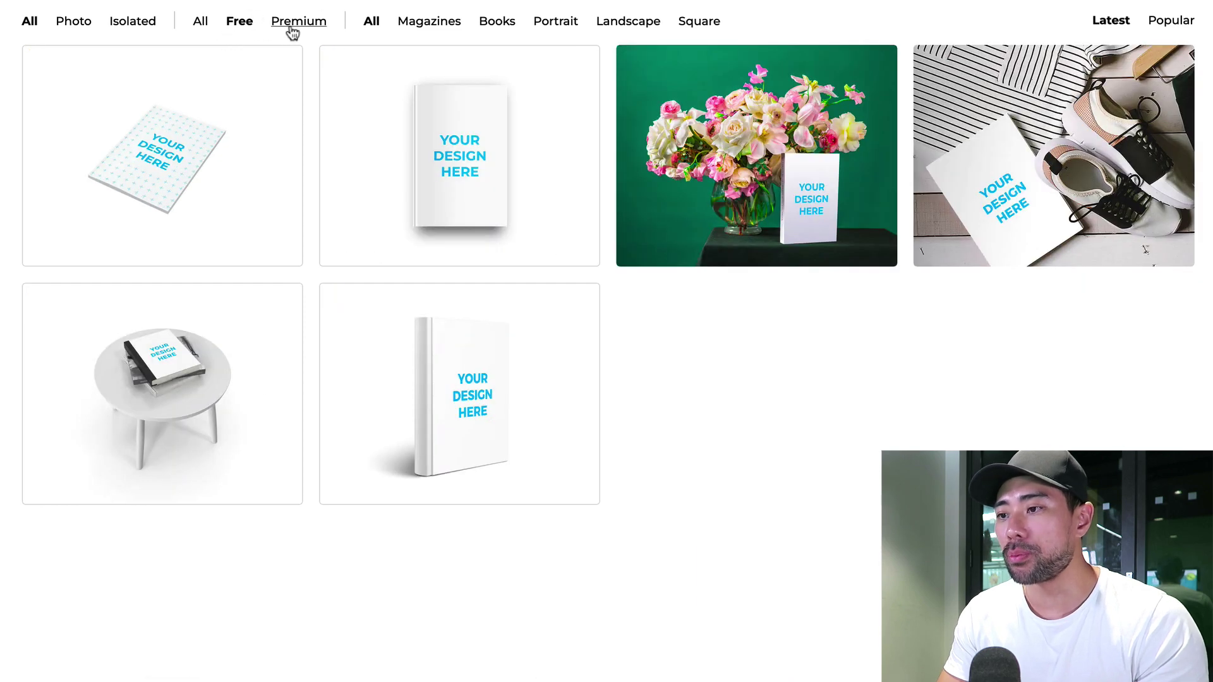
{"action": "left_click", "coordinate": [292, 32]}
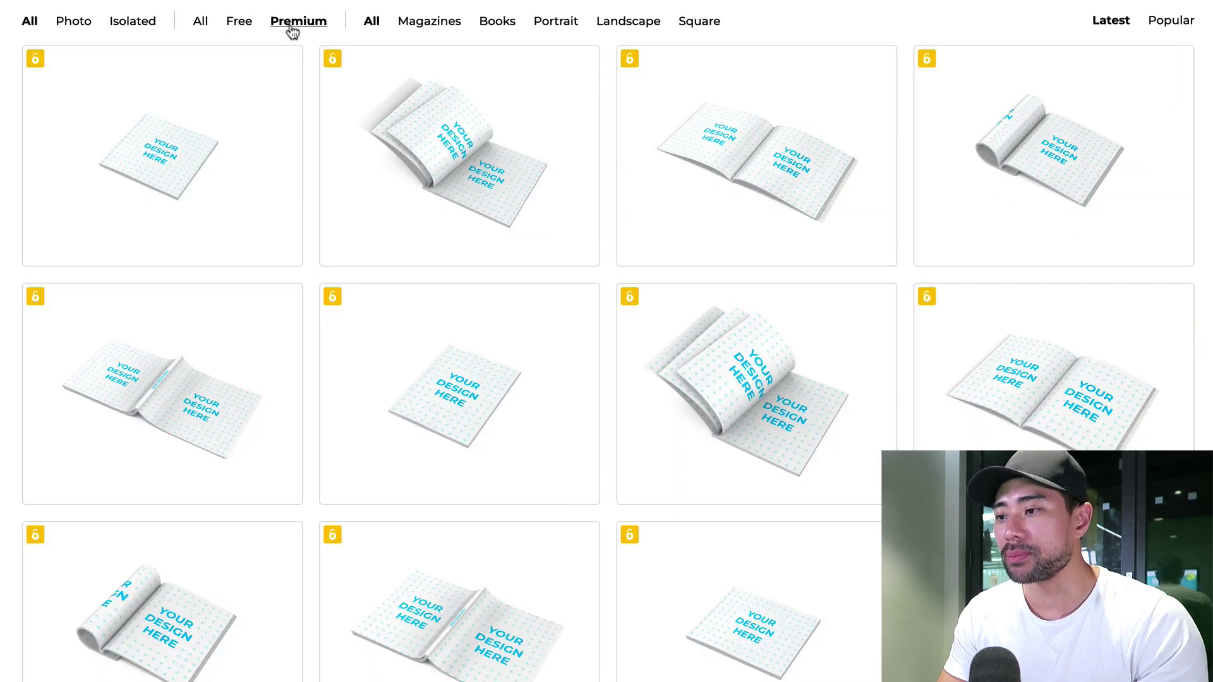
{"action": "left_click", "coordinate": [237, 23]}
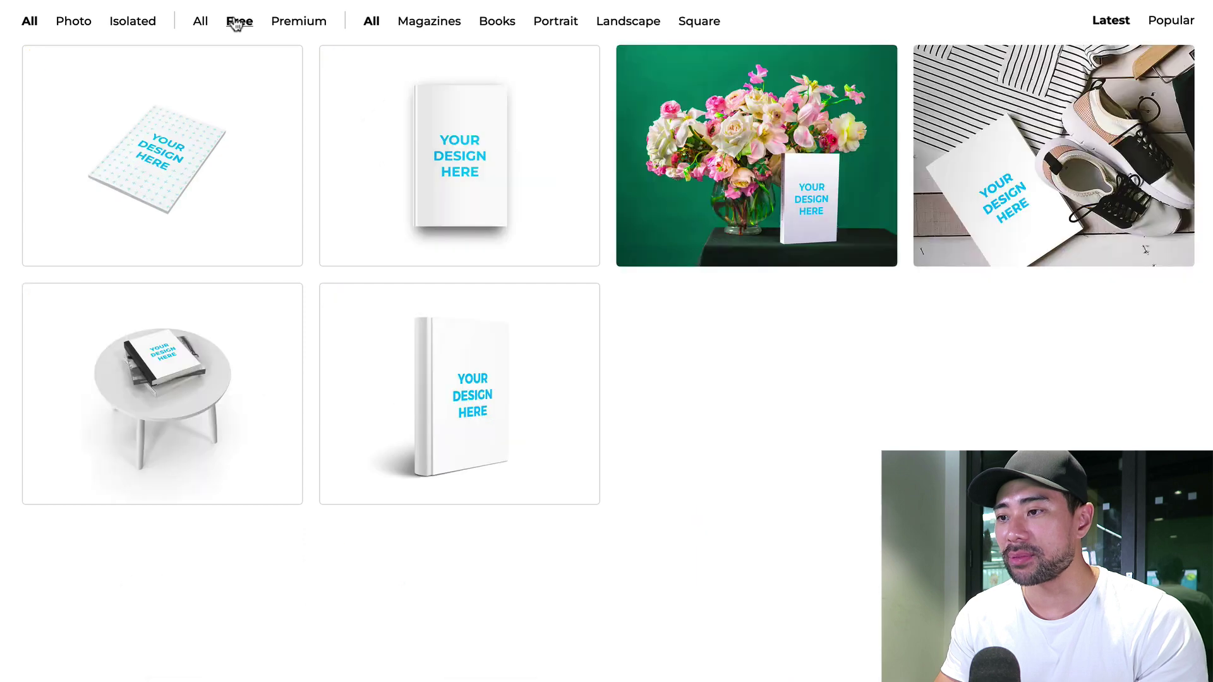
{"action": "left_click", "coordinate": [319, 29]}
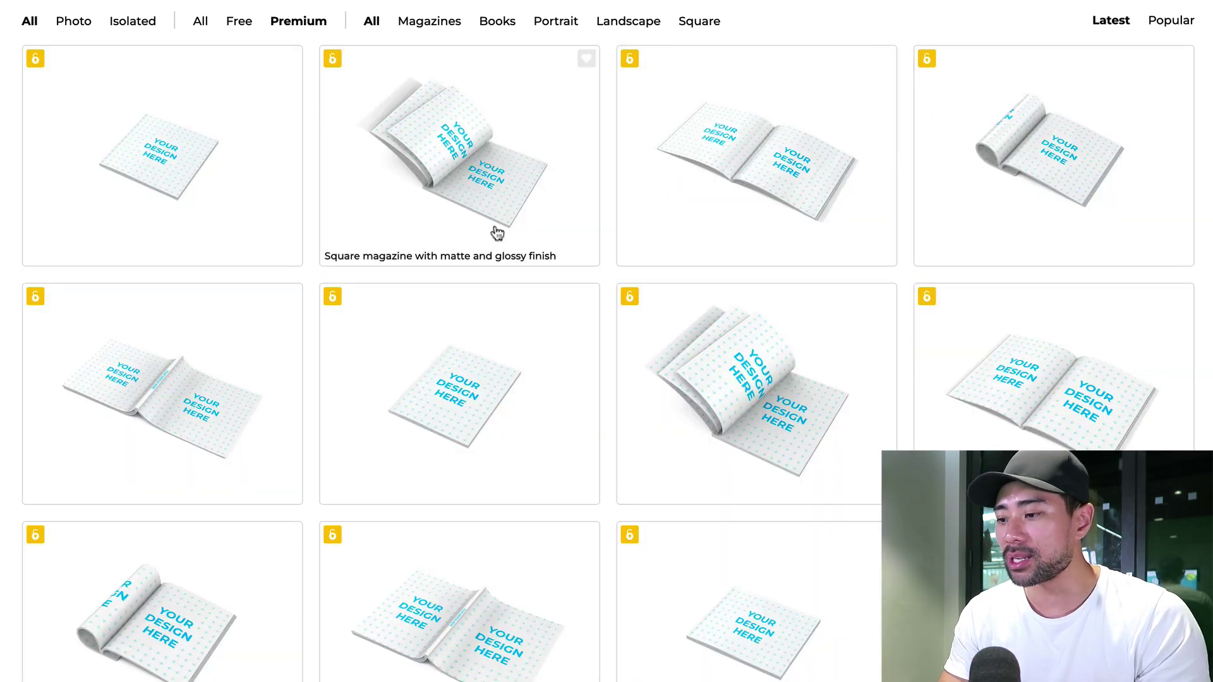
Step: Clear the price filter, narrow the catalogue to Books and browse the book mockups
{"action": "scroll", "coordinate": [496, 233], "scroll_direction": "down", "scroll_amount": 9}
{"action": "scroll", "coordinate": [496, 233], "scroll_direction": "down", "scroll_amount": 20}
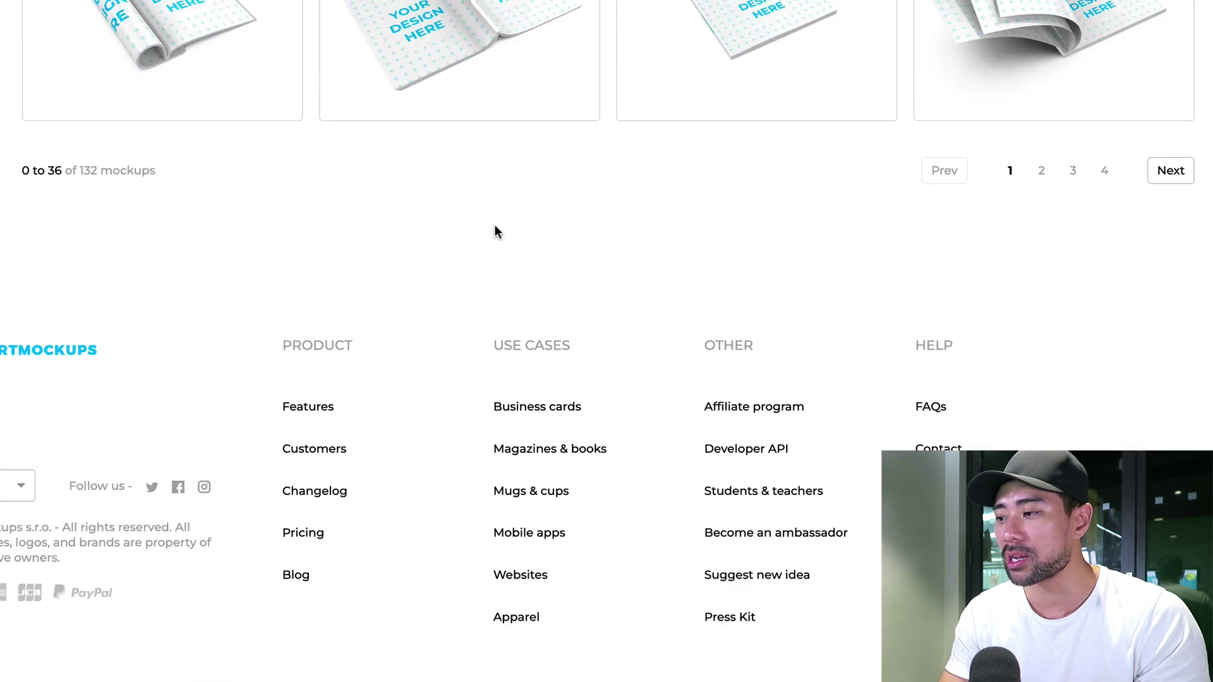
{"action": "scroll", "coordinate": [495, 230], "scroll_direction": "up", "scroll_amount": 20}
{"action": "left_click", "coordinate": [201, 21]}
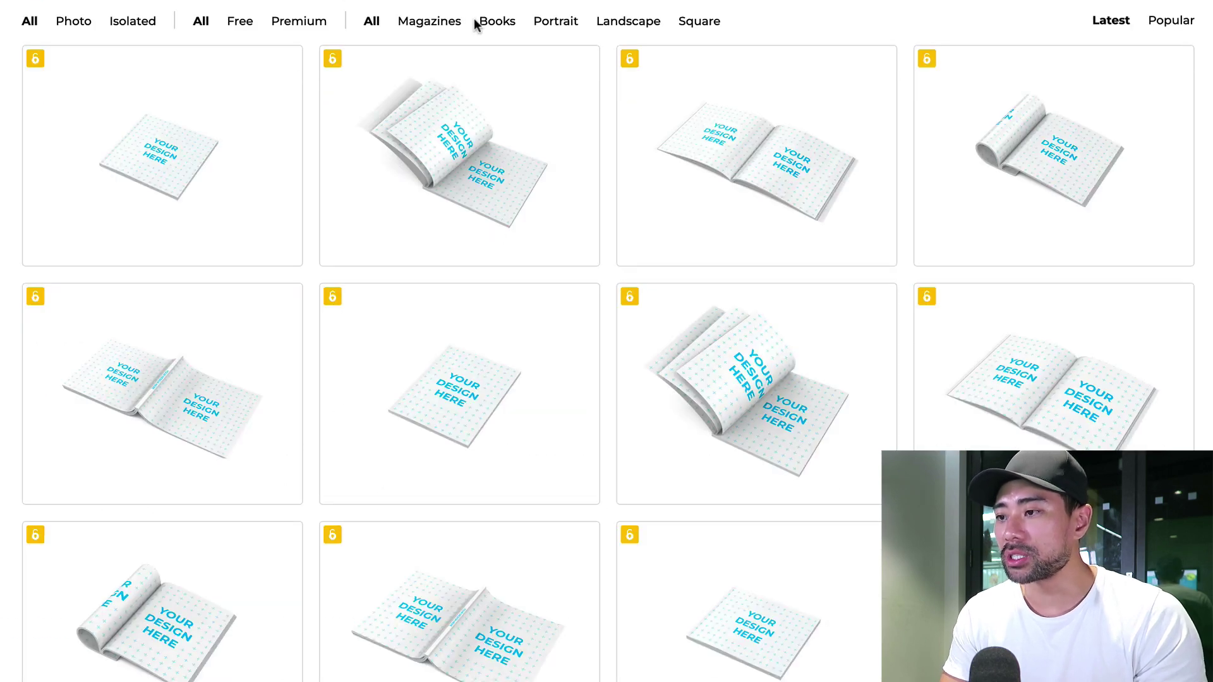
{"action": "left_click", "coordinate": [507, 28]}
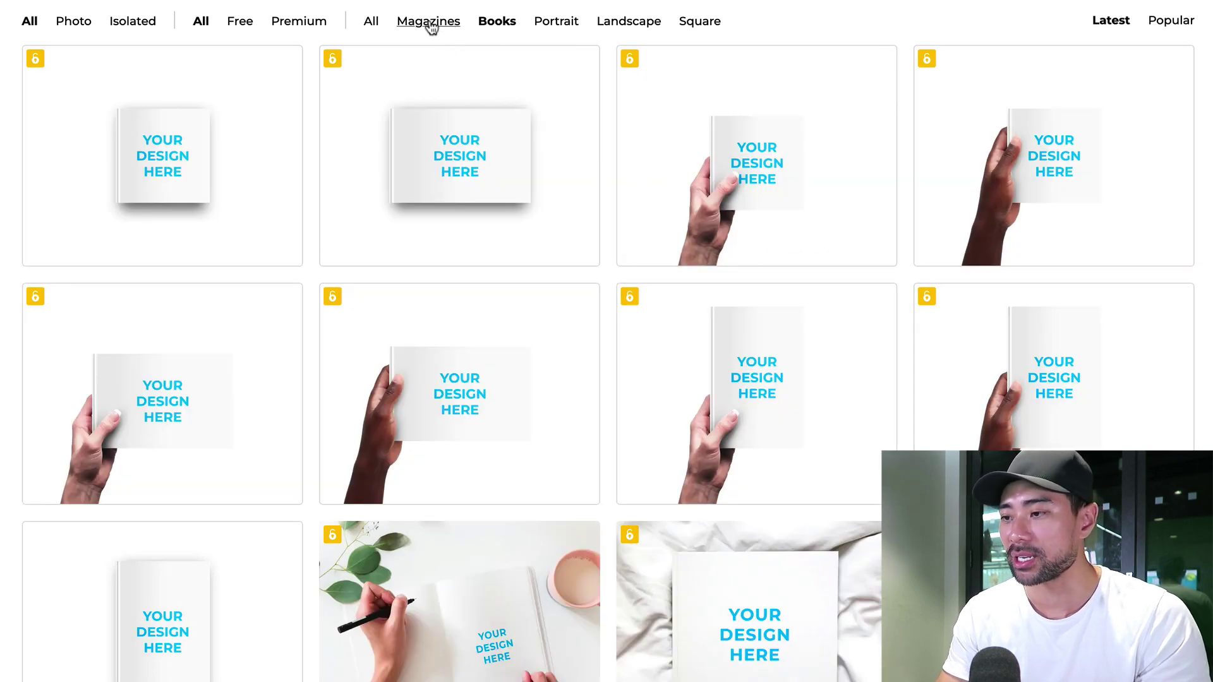
{"action": "scroll", "coordinate": [909, 350], "scroll_direction": "down", "scroll_amount": 7}
{"action": "scroll", "coordinate": [909, 350], "scroll_direction": "down", "scroll_amount": 15}
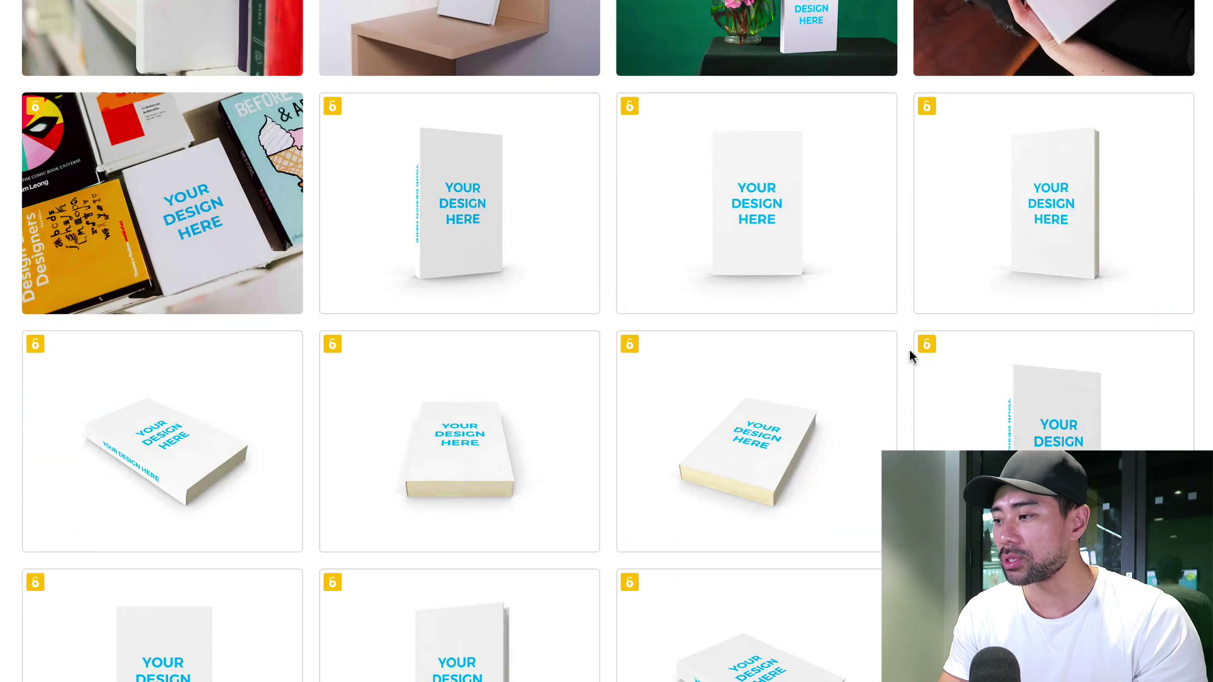
{"action": "scroll", "coordinate": [909, 350], "scroll_direction": "up", "scroll_amount": 4}
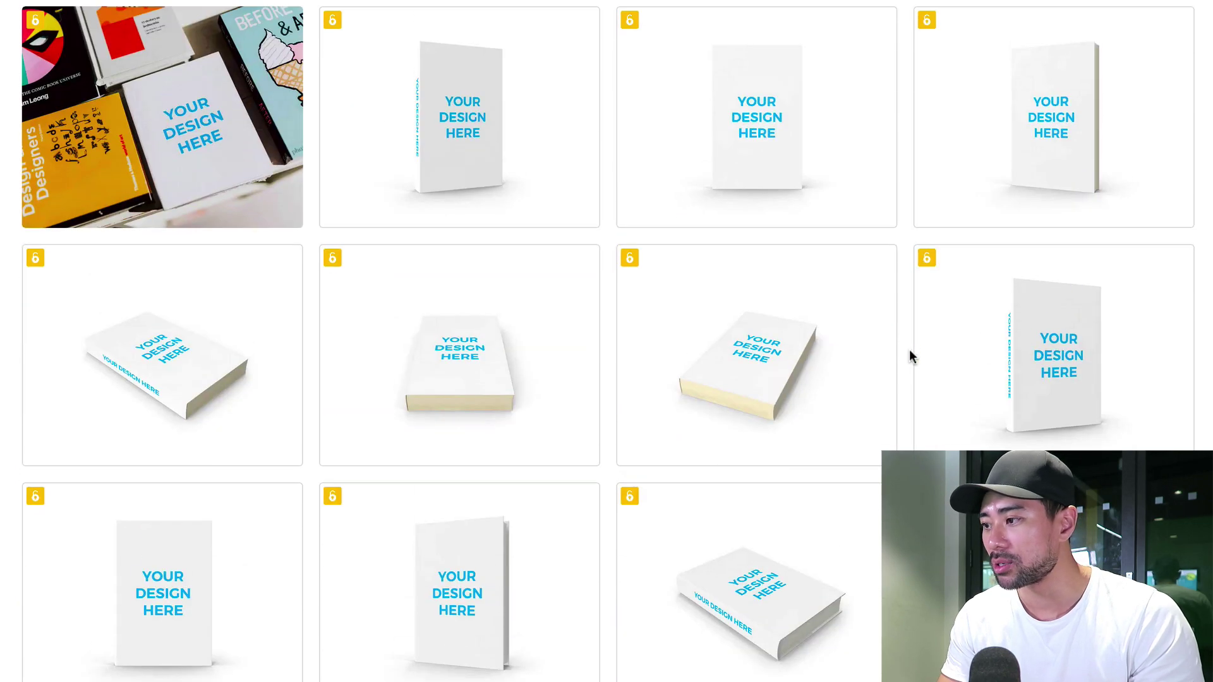
Step: Open the Portrait book with changeable color mockup and show the front cover's Upload from options
{"action": "left_click", "coordinate": [1054, 349]}
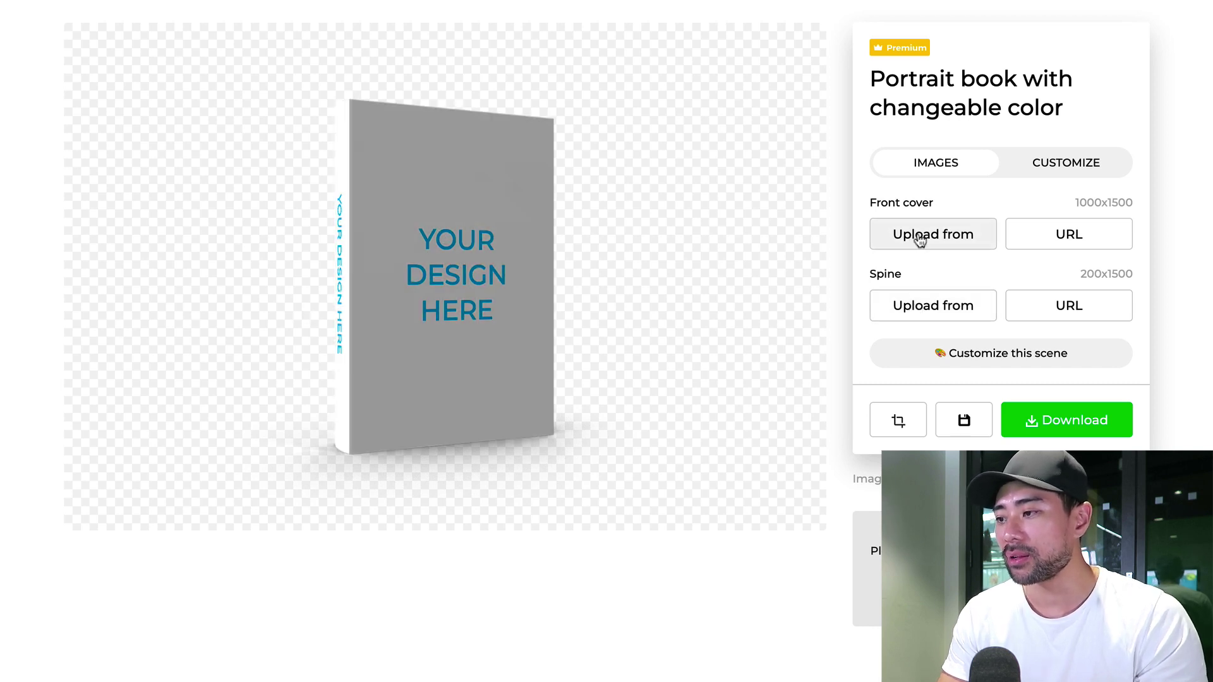
{"action": "left_click", "coordinate": [920, 240]}
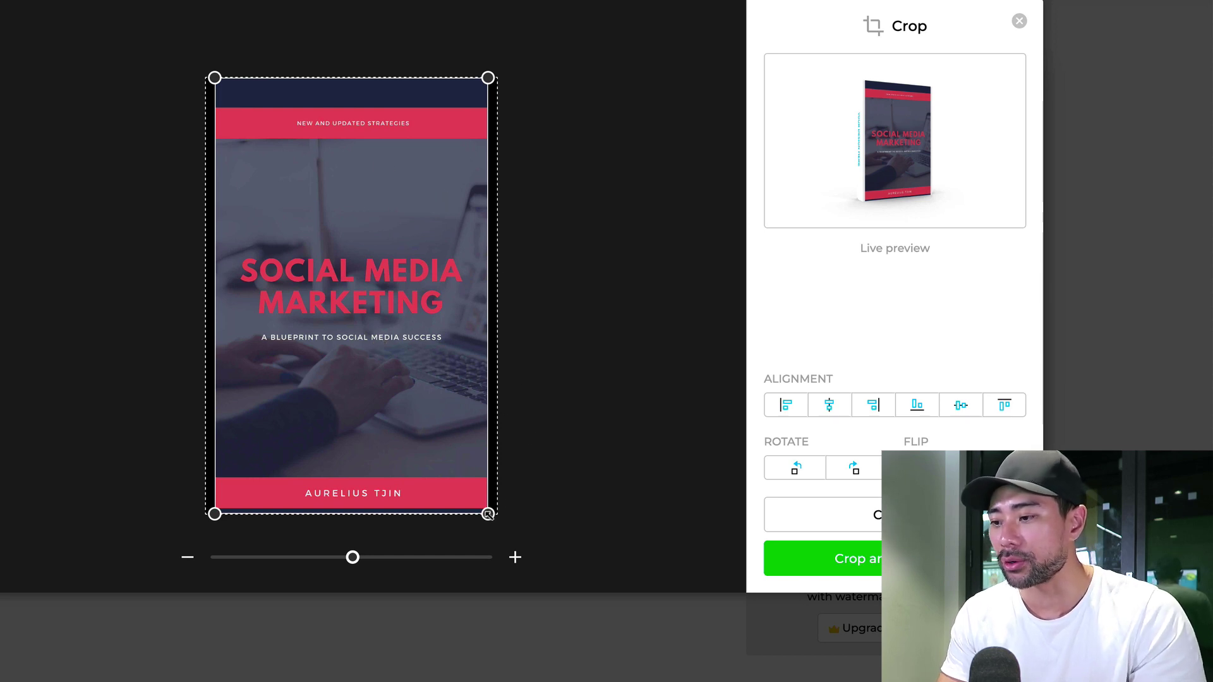
Step: Enlarge and reposition the cover image in the Crop dialog so the whole cover, including the author bar, fits
{"action": "mouse_move", "coordinate": [419, 447]}
{"action": "left_mouse_down"}
{"action": "mouse_move", "coordinate": [449, 446]}
{"action": "mouse_move", "coordinate": [409, 444]}
{"action": "left_mouse_up"}
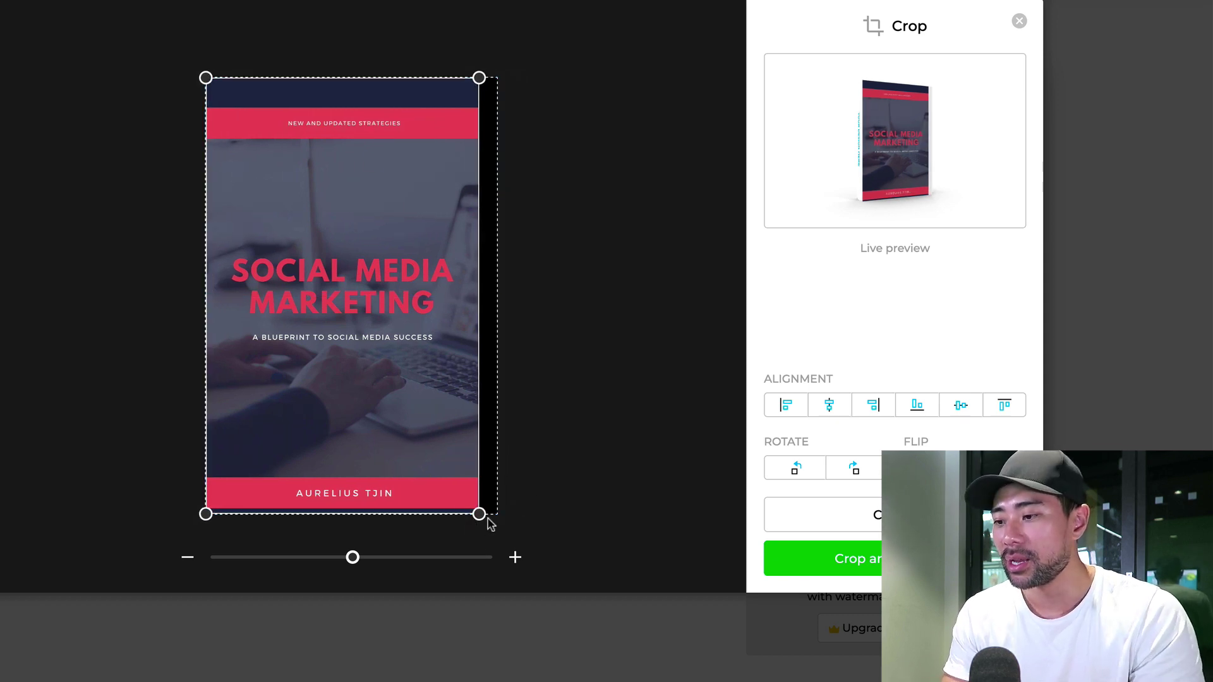
{"action": "left_click_drag", "start_coordinate": [479, 513], "coordinate": [512, 547]}
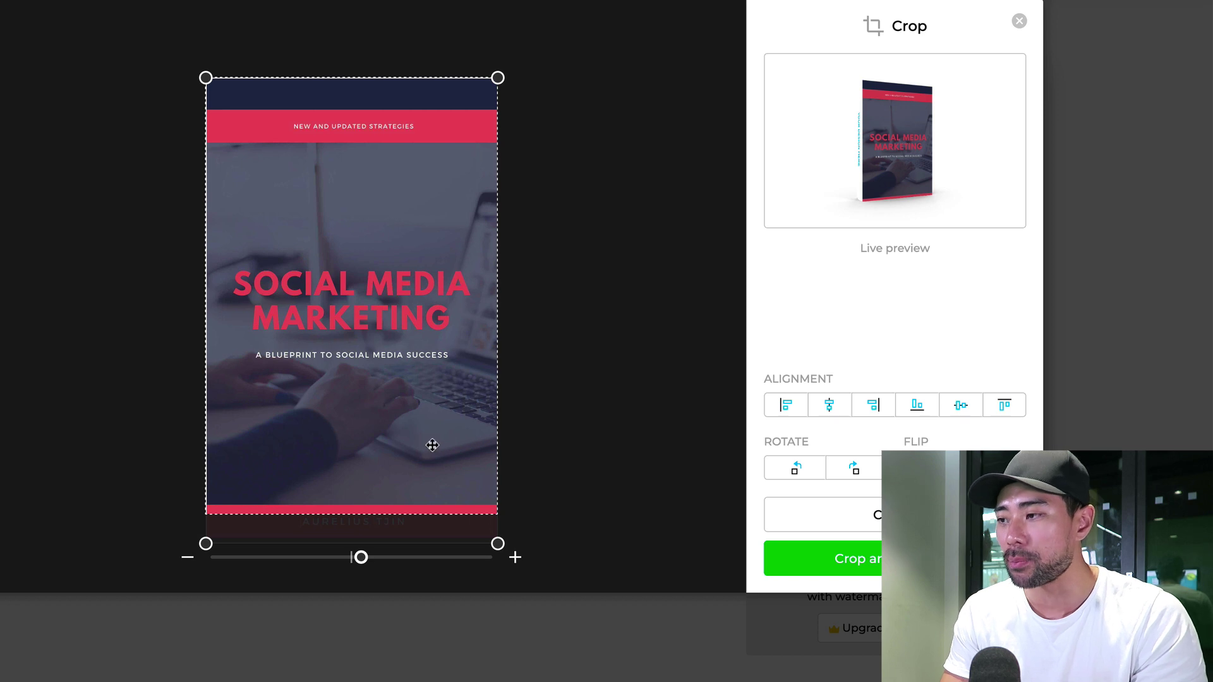
{"action": "left_click_drag", "start_coordinate": [412, 439], "coordinate": [414, 431]}
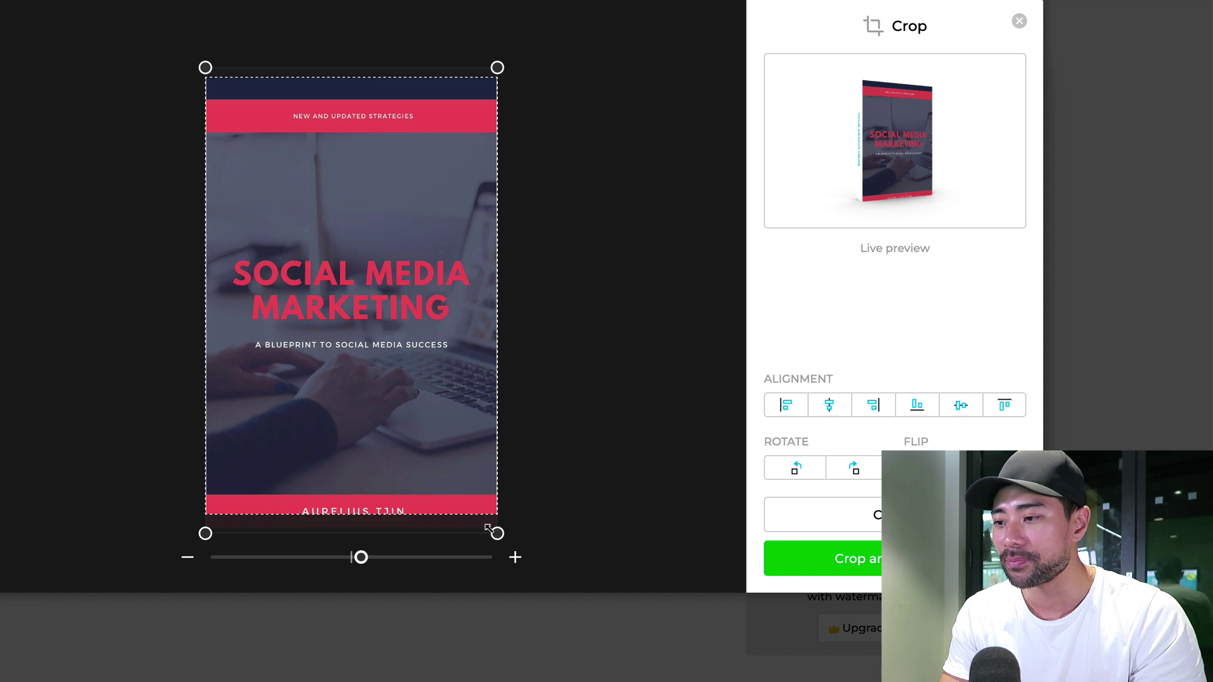
{"action": "left_click_drag", "start_coordinate": [445, 437], "coordinate": [445, 414]}
{"action": "left_click_drag", "start_coordinate": [498, 510], "coordinate": [511, 523]}
{"action": "left_click_drag", "start_coordinate": [432, 431], "coordinate": [428, 432]}
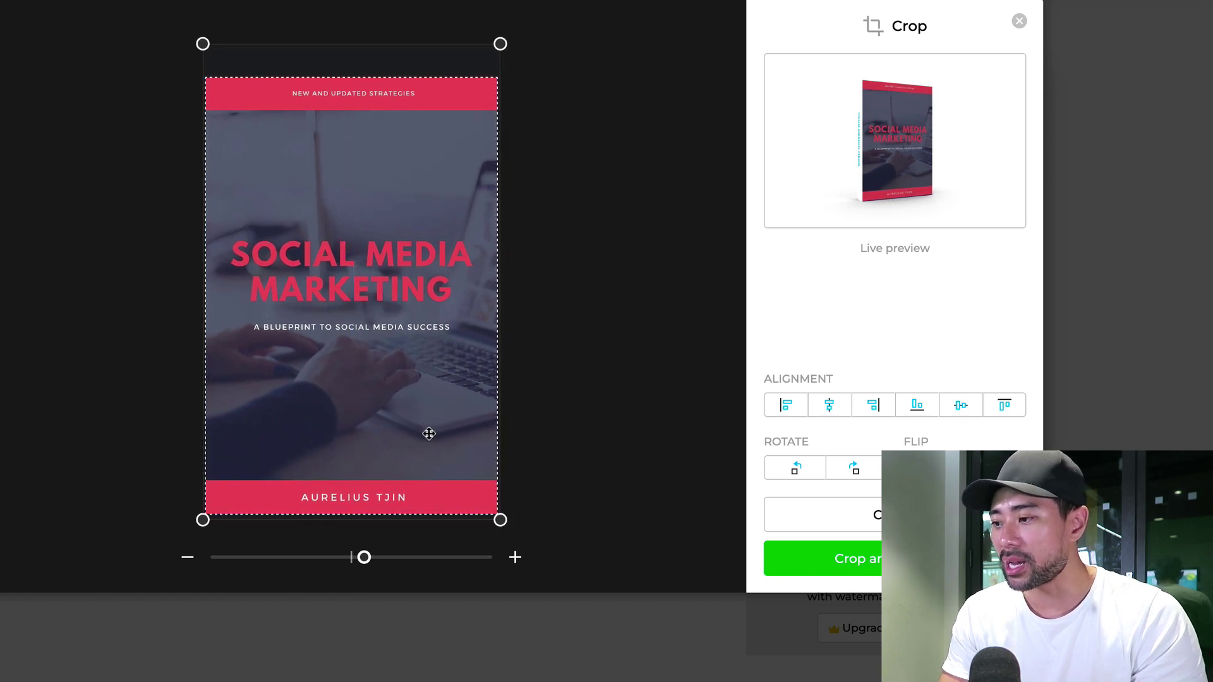
Step: Centre the cover in the crop frame with the Alignment buttons and apply the crop
{"action": "left_click", "coordinate": [830, 412]}
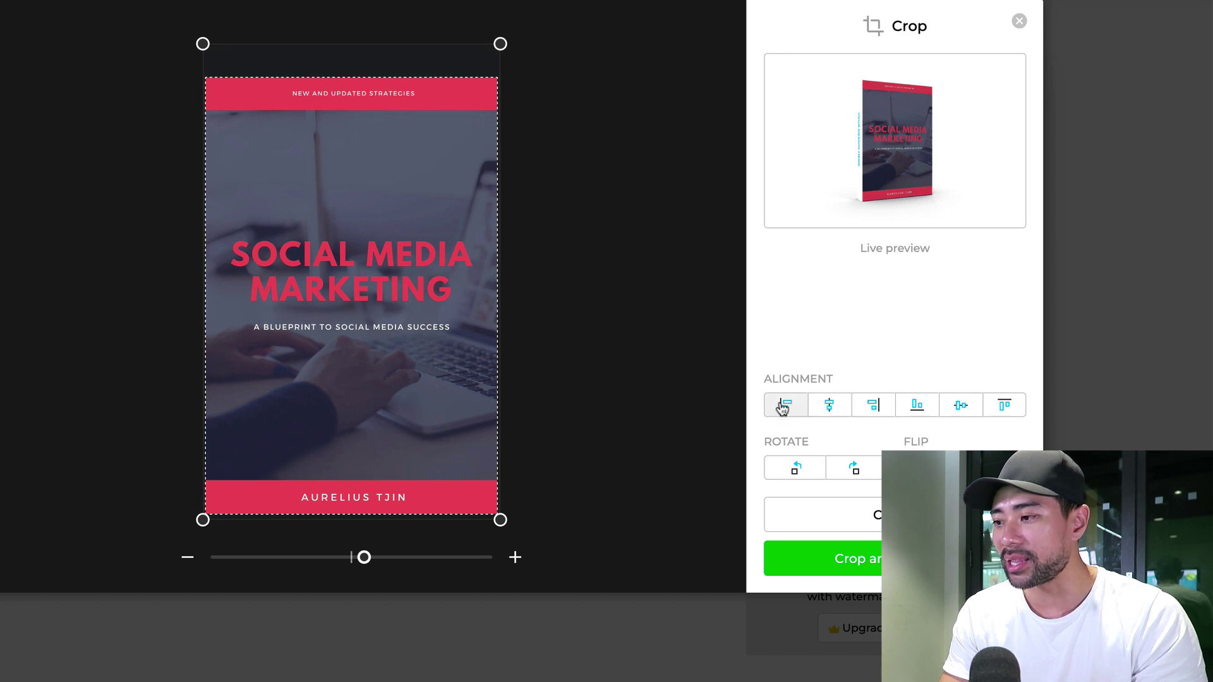
{"action": "left_click_drag", "start_coordinate": [404, 371], "coordinate": [263, 325]}
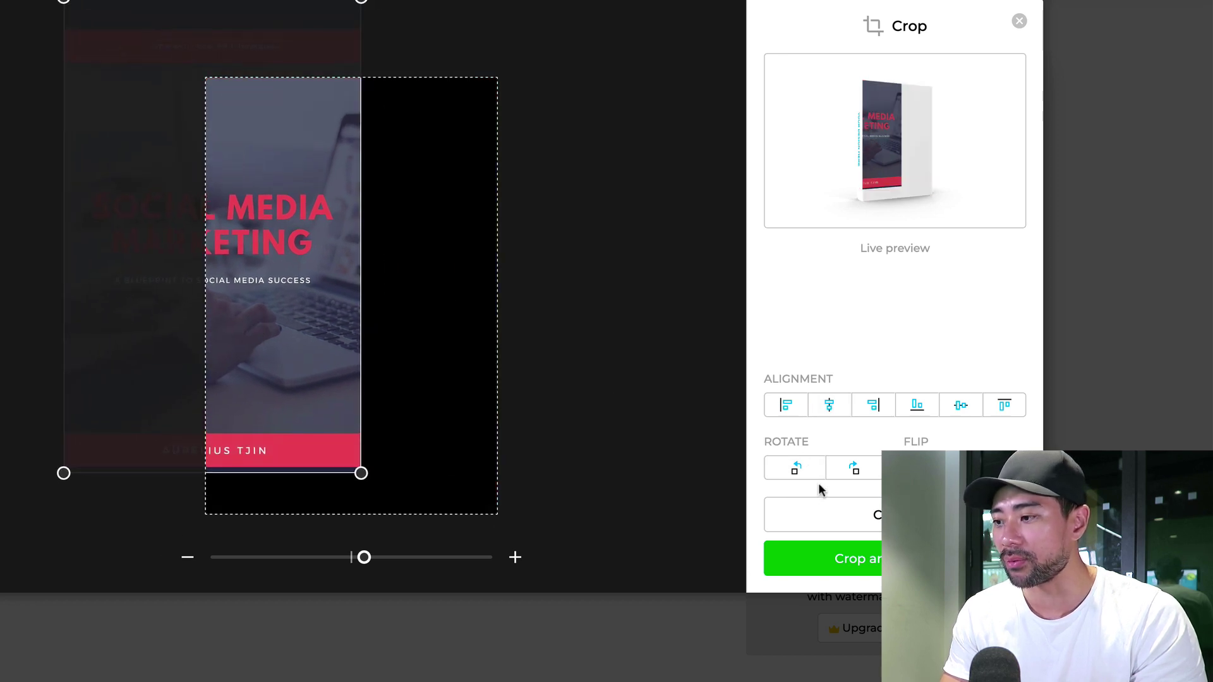
{"action": "left_click", "coordinate": [829, 415]}
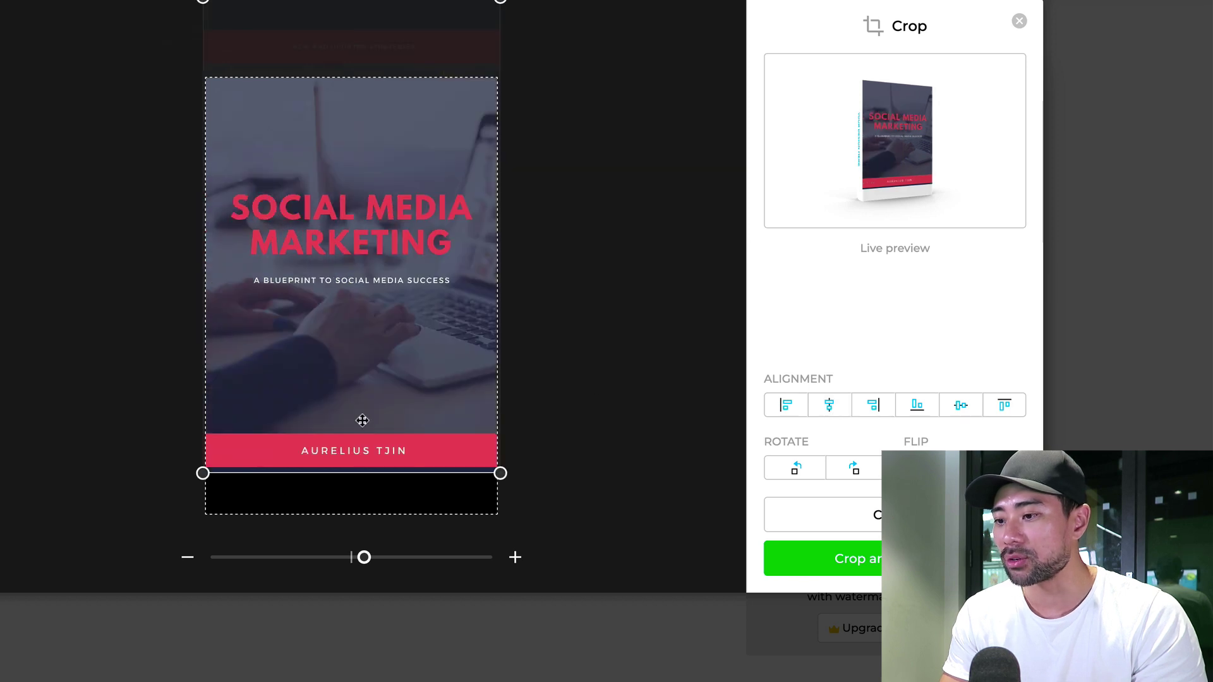
{"action": "left_click_drag", "start_coordinate": [377, 280], "coordinate": [364, 324]}
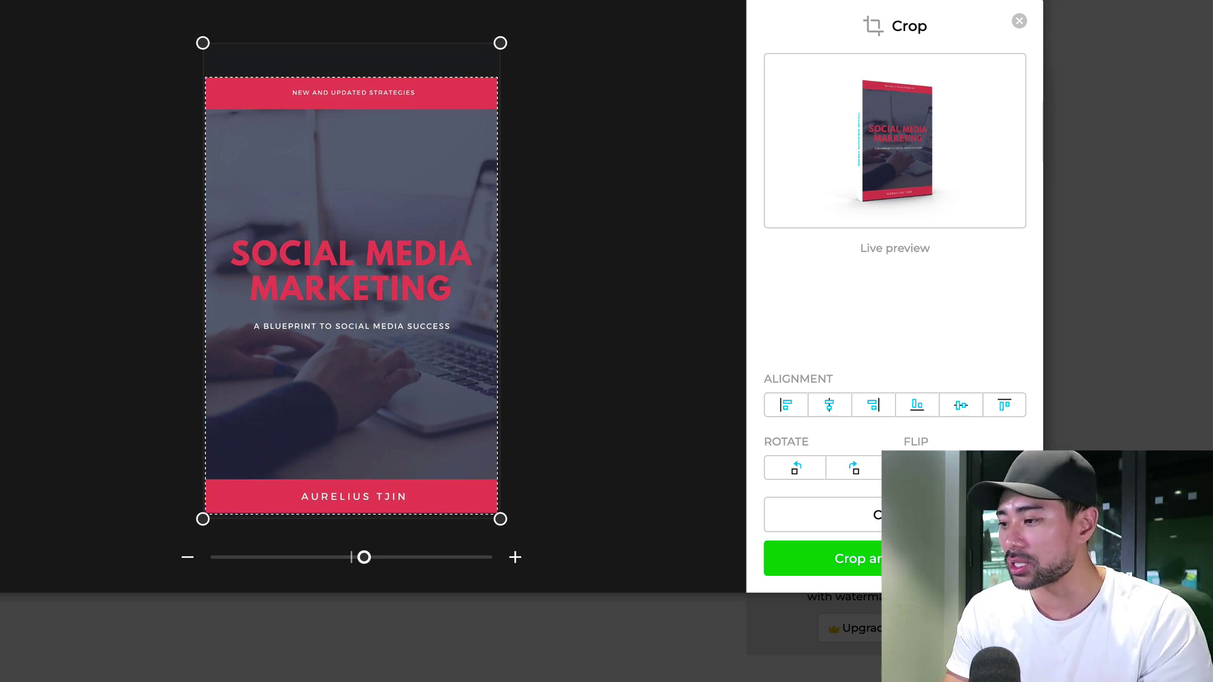
{"action": "left_click", "coordinate": [948, 558]}
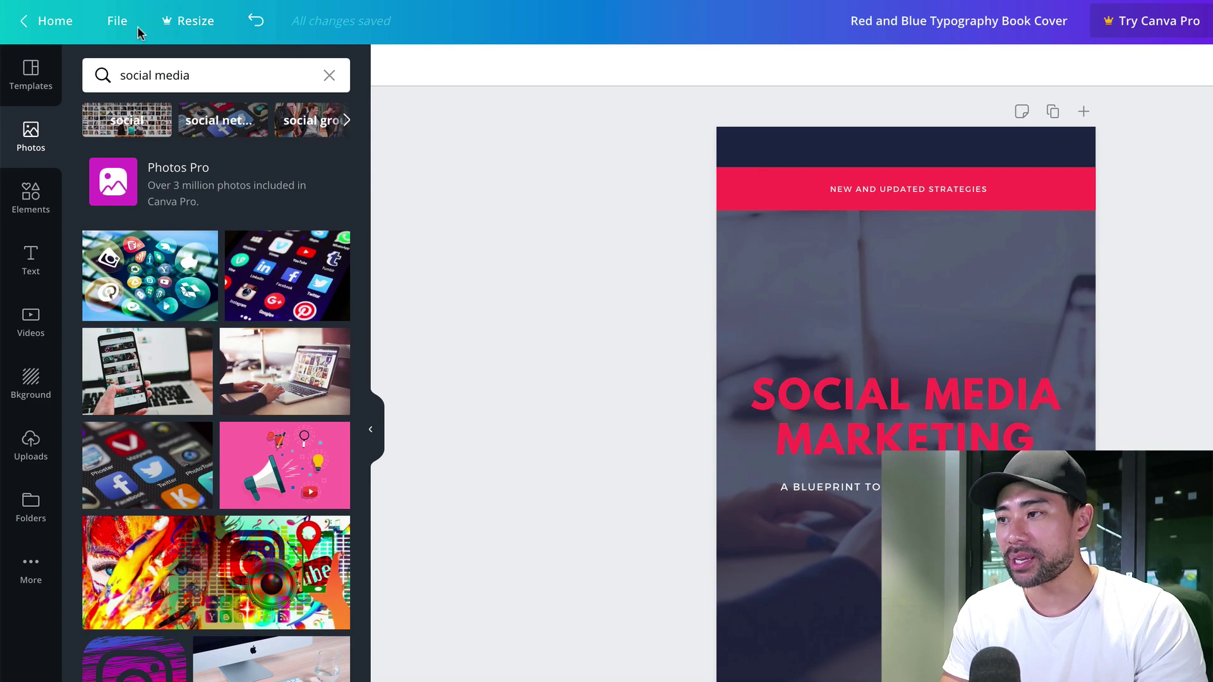
Step: From Canva Home, create a custom-dimension design of 200 × 1500 px for the spine
{"action": "left_click", "coordinate": [39, 28]}
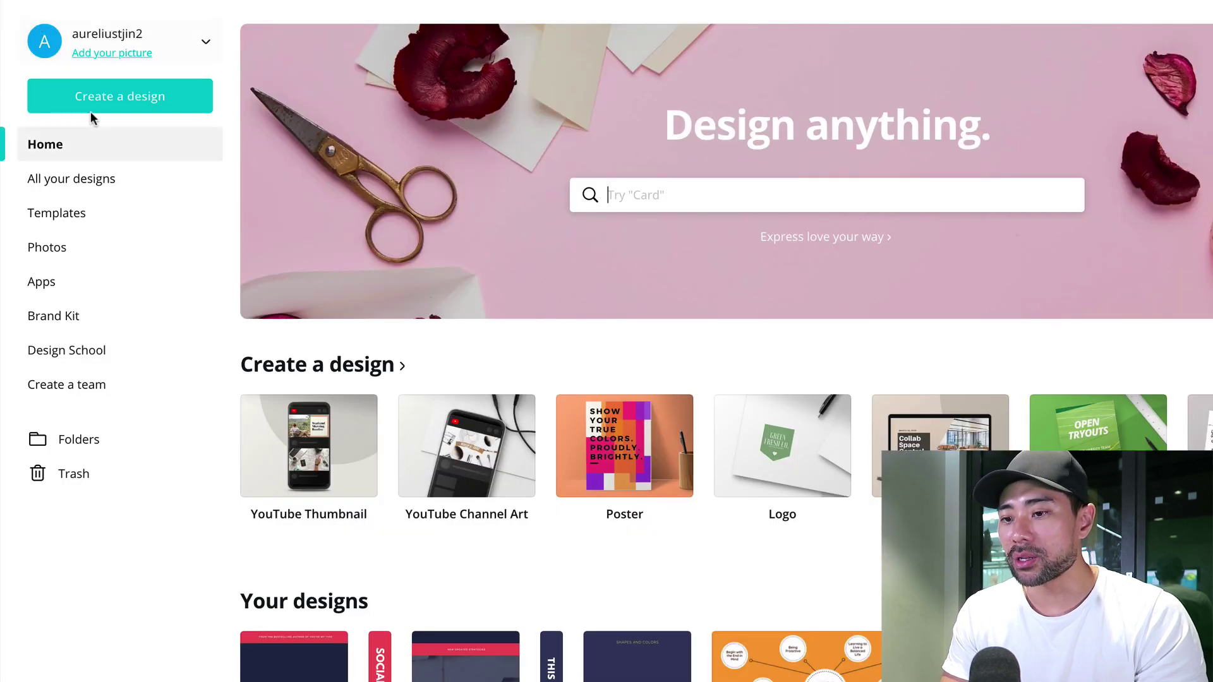
{"action": "left_click", "coordinate": [117, 108]}
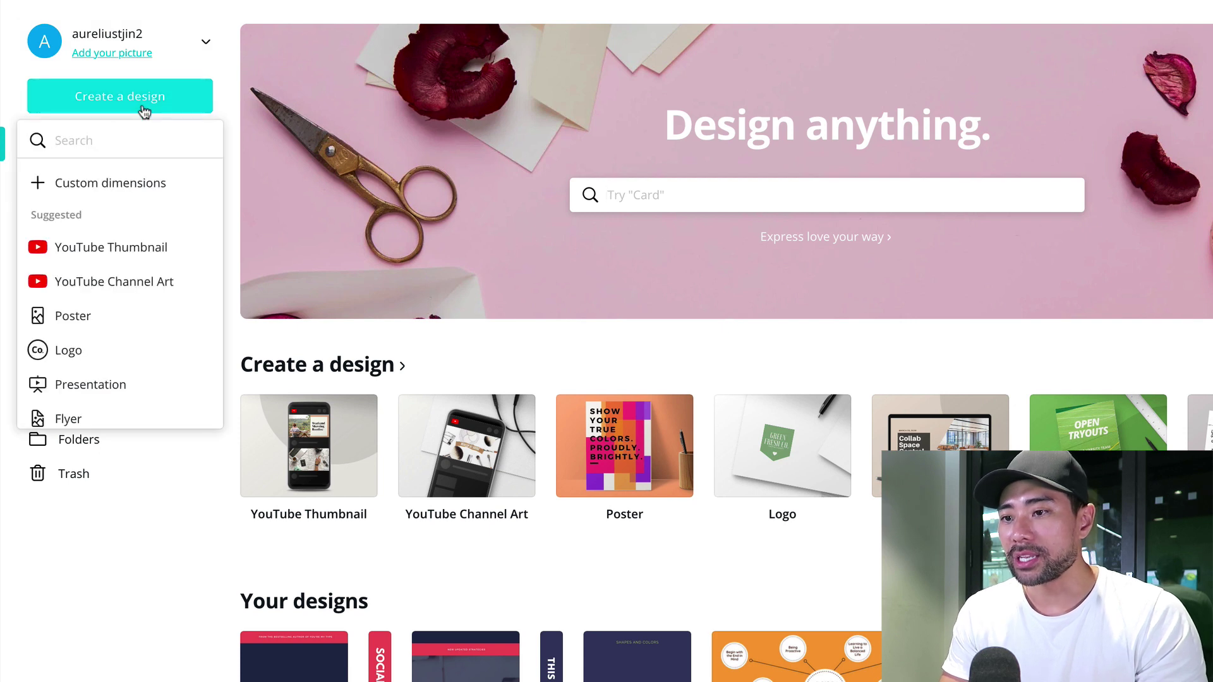
{"action": "left_click", "coordinate": [133, 192]}
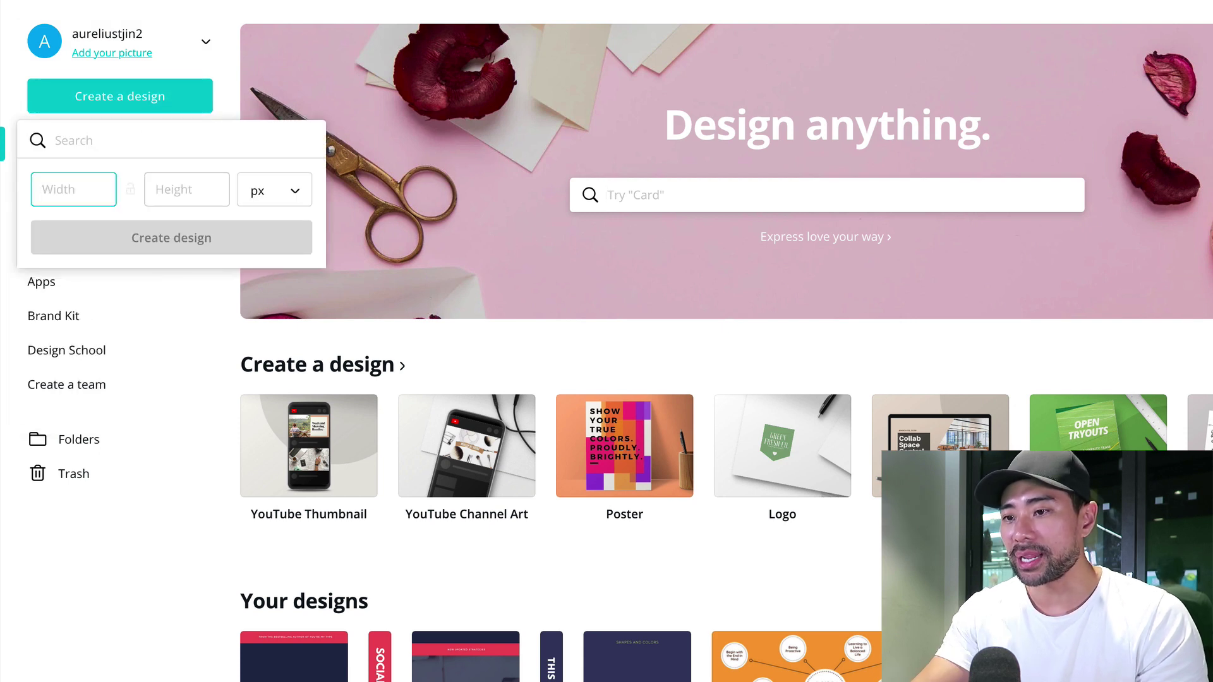
{"action": "type", "text": "200"}
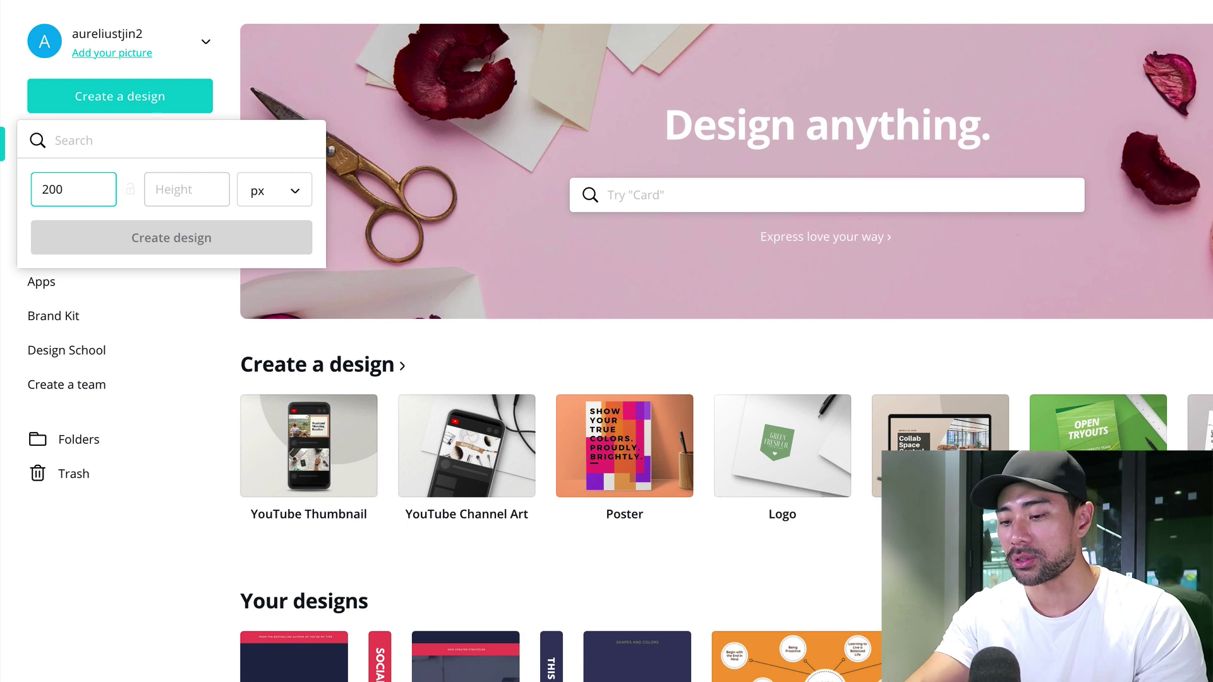
{"action": "left_click", "coordinate": [187, 190]}
{"action": "type", "text": "1500"}
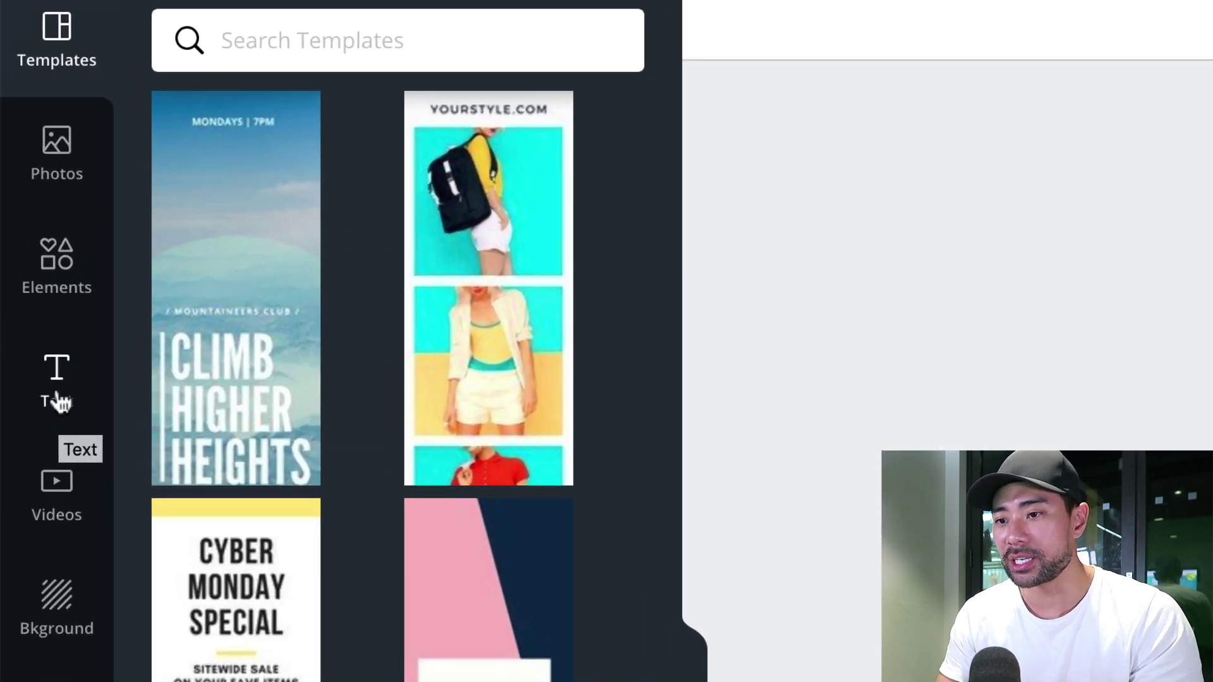
Step: Add a heading to the spine page reading SOCIAL MEDIA MARKETING
{"action": "left_click", "coordinate": [58, 401]}
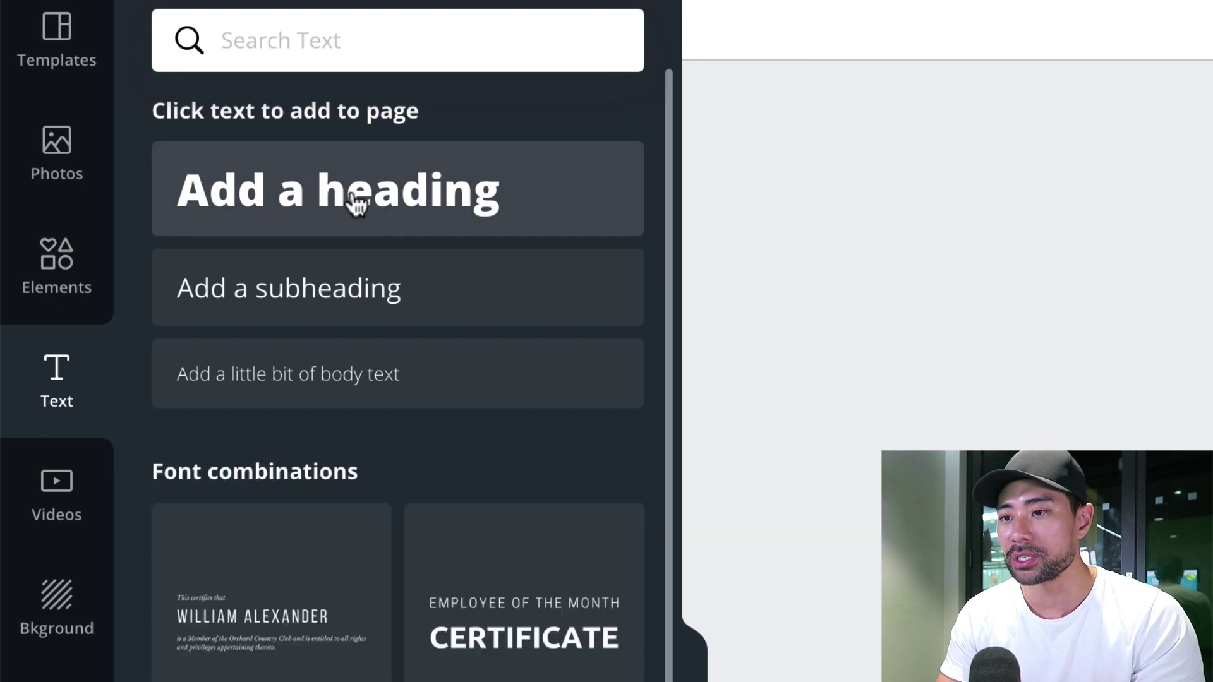
{"action": "left_click", "coordinate": [377, 199]}
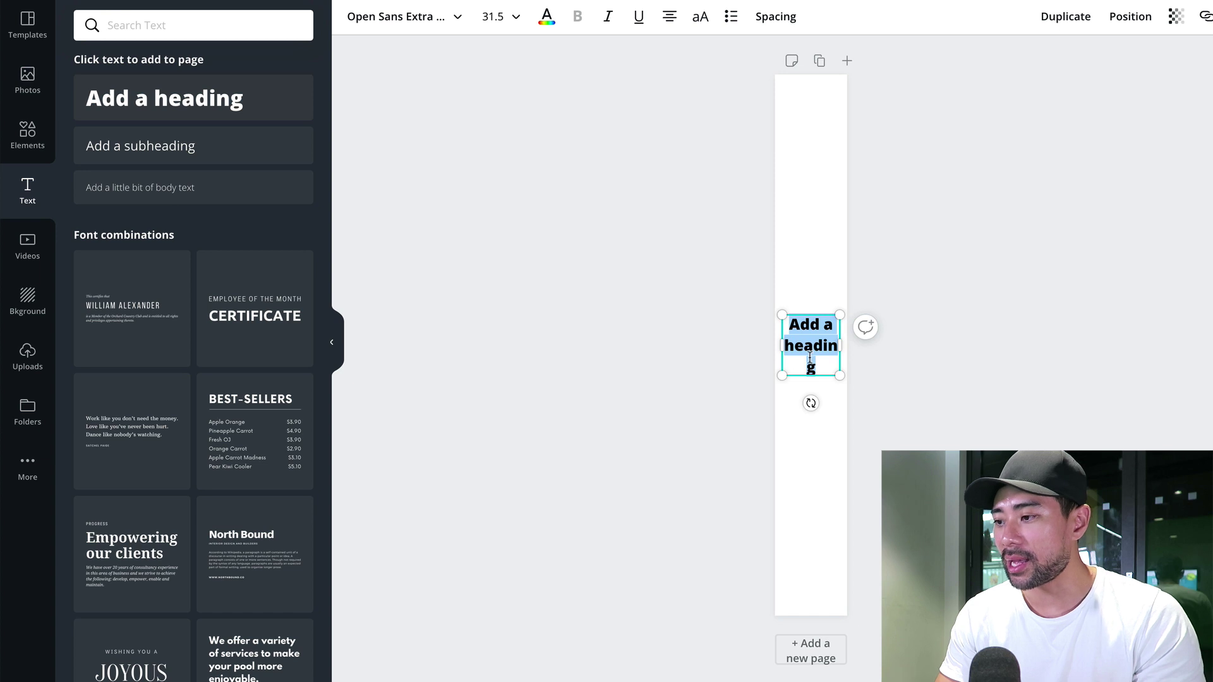
{"action": "left_click", "coordinate": [810, 358]}
{"action": "triple_click", "coordinate": [815, 351]}
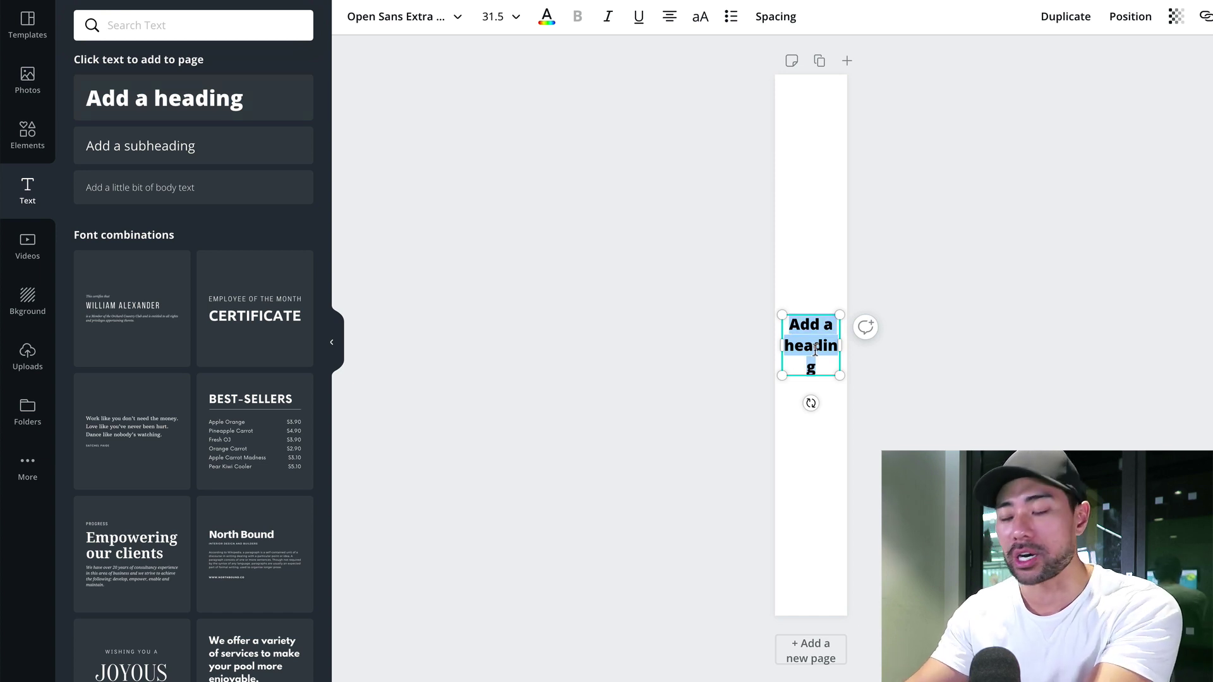
{"action": "type", "text": "SOCIAL MEDIA MARKETING"}
{"action": "left_click", "coordinate": [909, 446]}
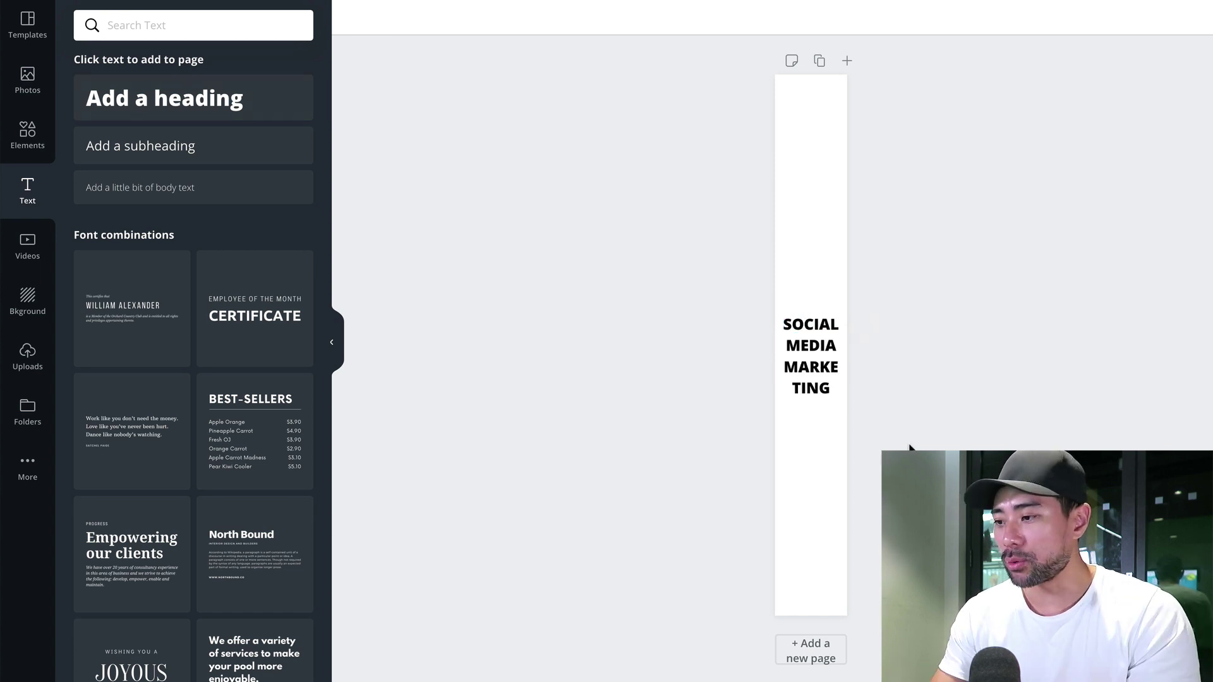
Step: Set the heading's font size to 64, then reduce it to 56
{"action": "left_click", "coordinate": [815, 383]}
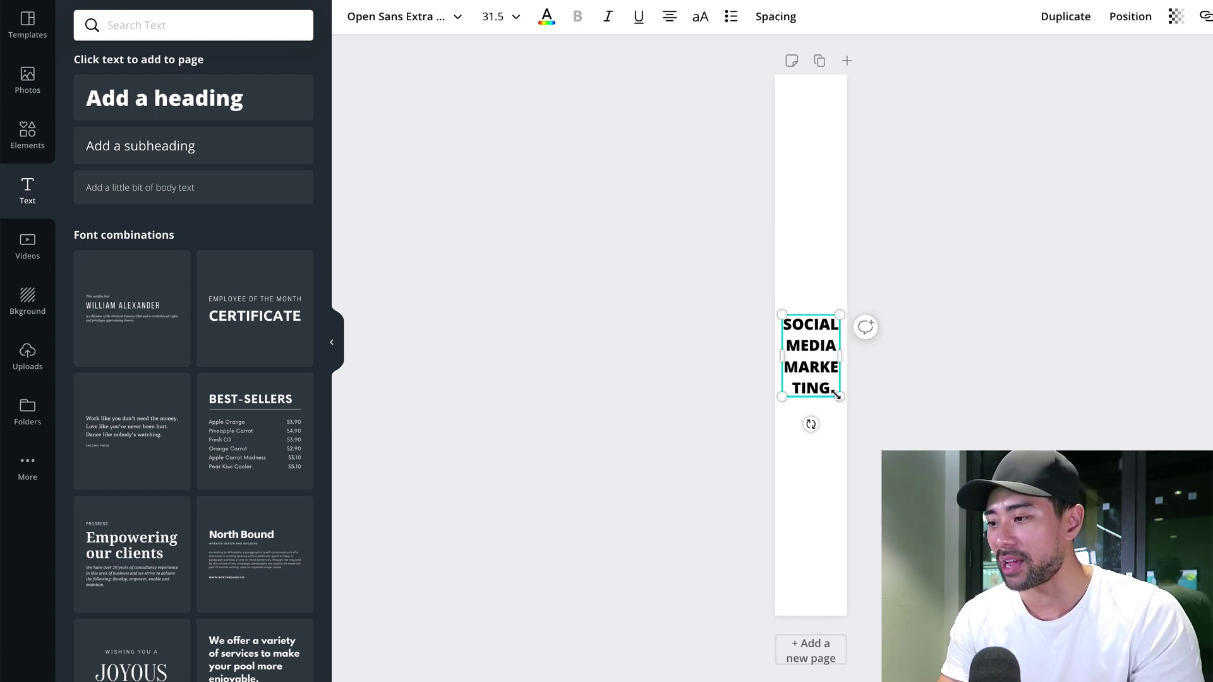
{"action": "triple_click", "coordinate": [812, 385]}
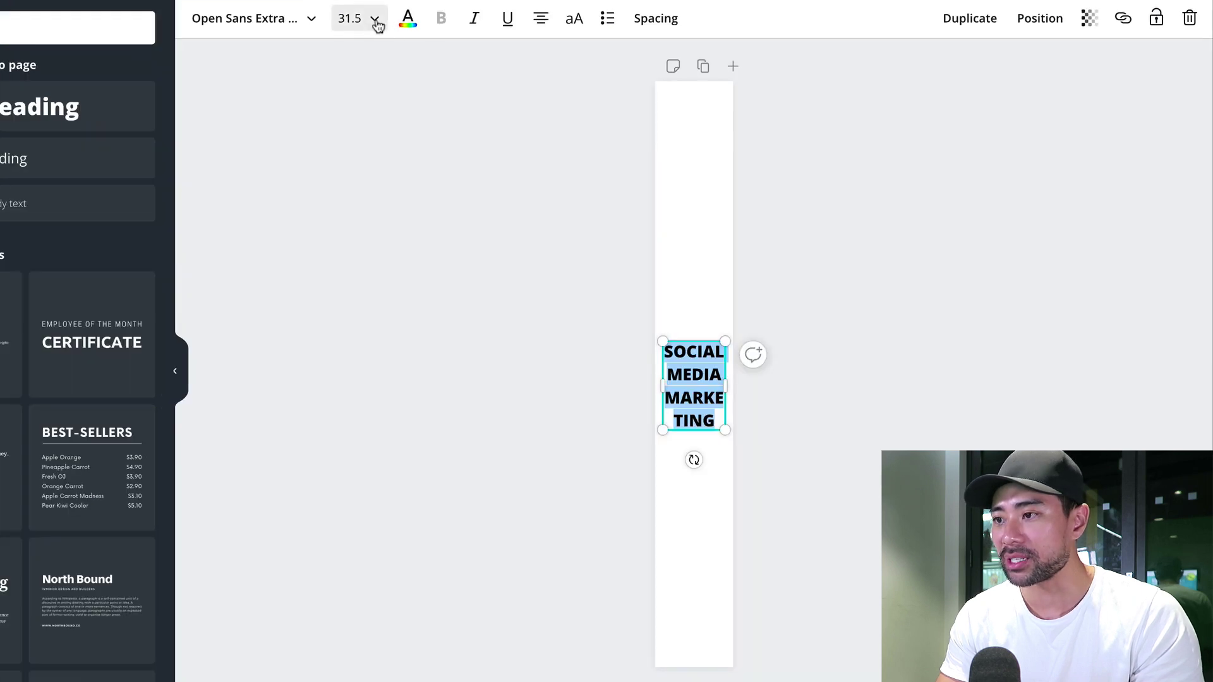
{"action": "left_click", "coordinate": [517, 17]}
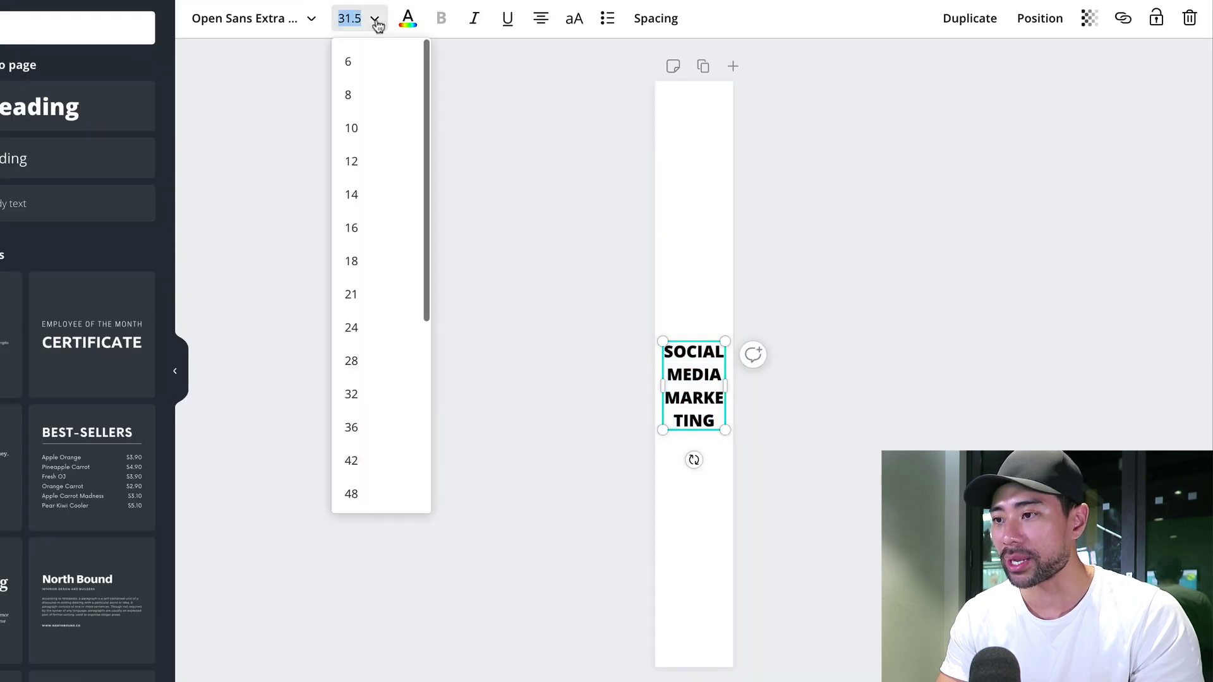
{"action": "scroll", "coordinate": [362, 314], "scroll_direction": "down", "scroll_amount": 4}
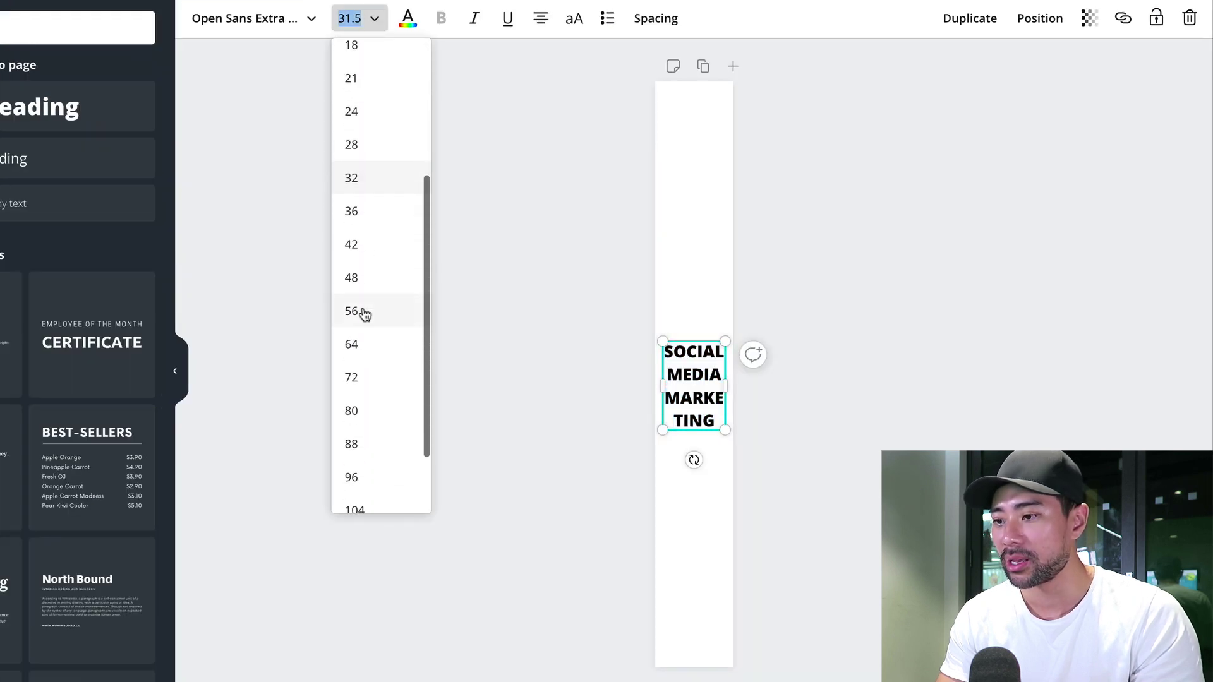
{"action": "left_click", "coordinate": [365, 343]}
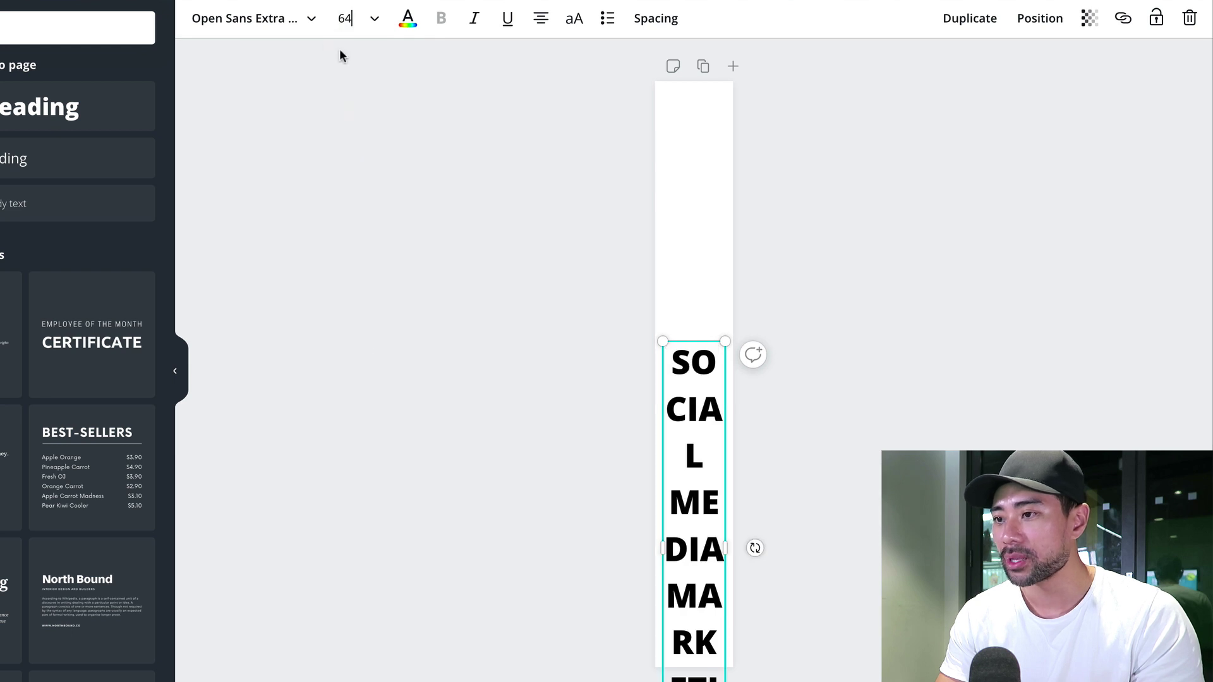
{"action": "left_click", "coordinate": [354, 17]}
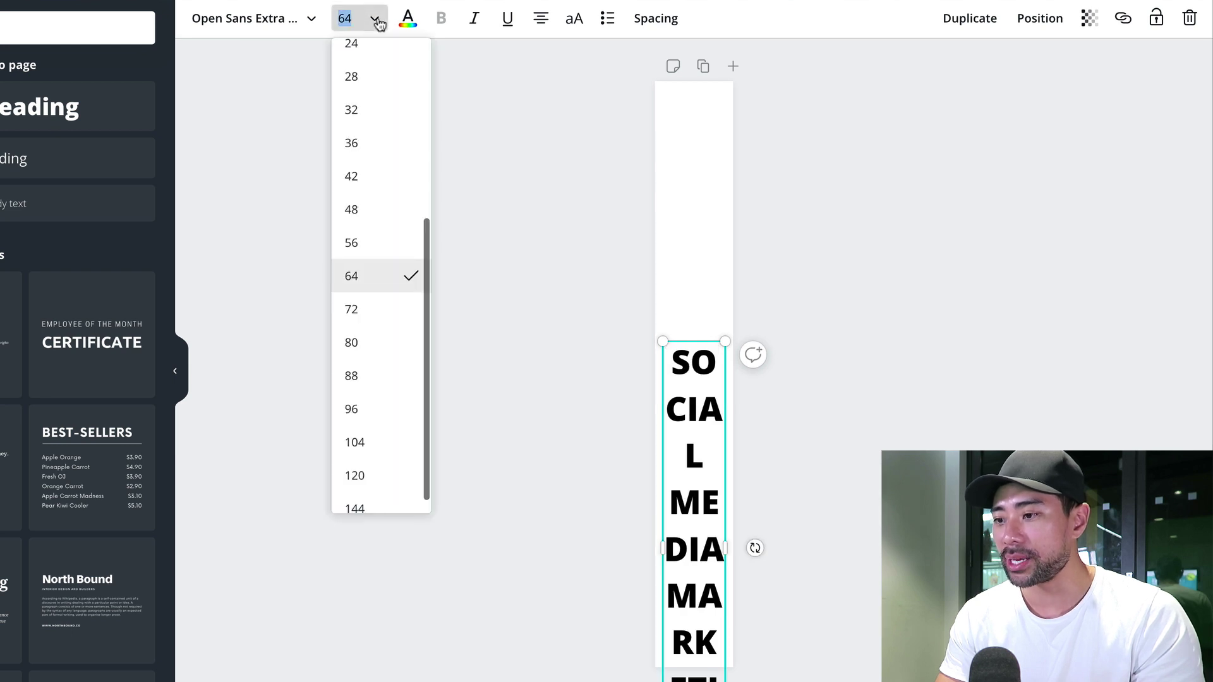
{"action": "left_click", "coordinate": [363, 240]}
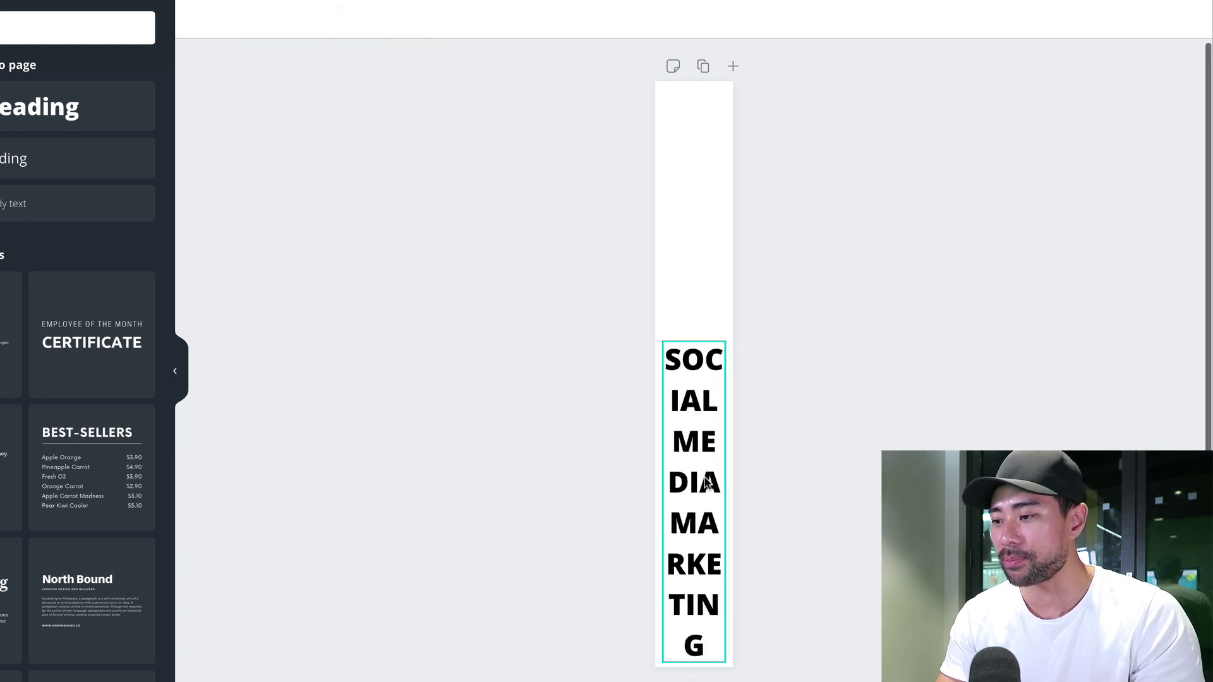
Step: Rotate the SOCIAL MEDIA MARKETING title 90° and stretch it into one line down the spine
{"action": "left_click_drag", "start_coordinate": [705, 471], "coordinate": [699, 360]}
{"action": "left_click_drag", "start_coordinate": [700, 473], "coordinate": [700, 440]}
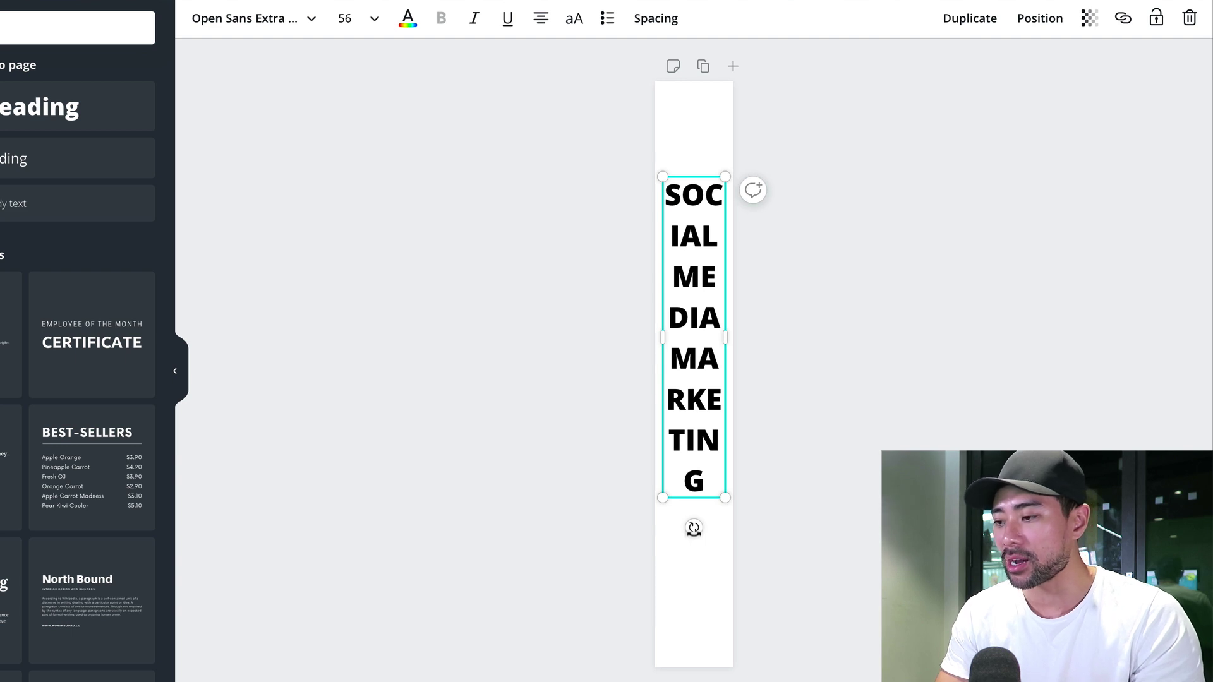
{"action": "left_click_drag", "start_coordinate": [693, 528], "coordinate": [497, 337]}
{"action": "left_click_drag", "start_coordinate": [735, 340], "coordinate": [609, 339]}
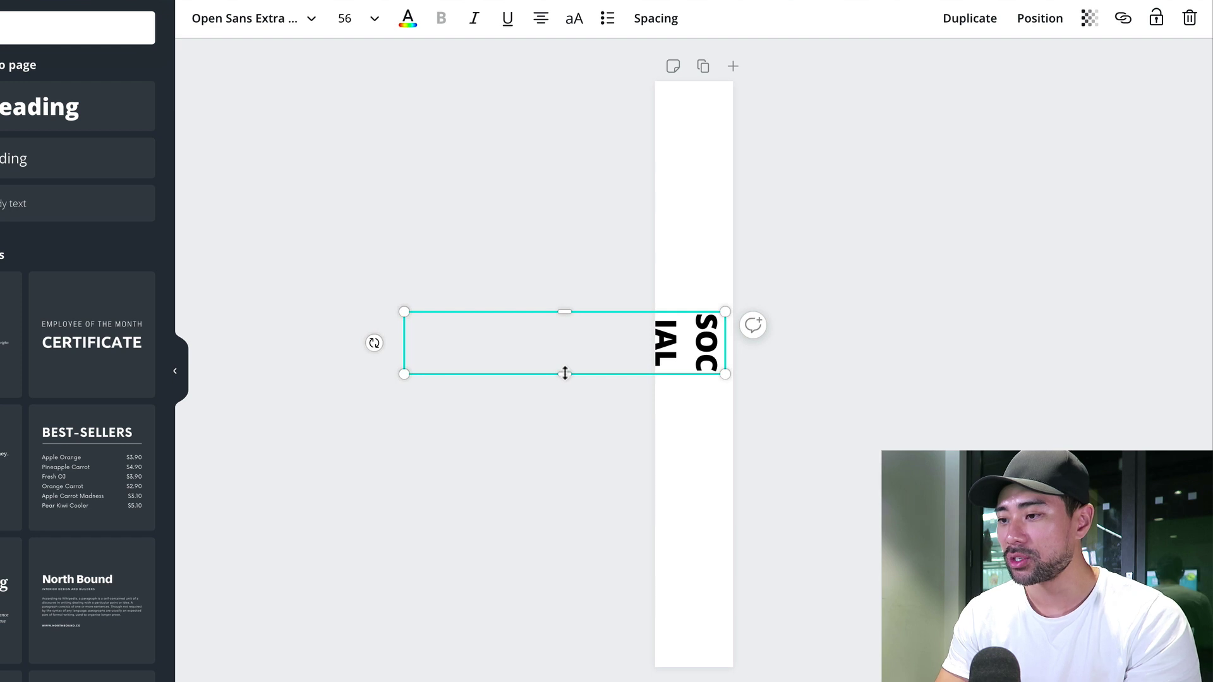
{"action": "left_click_drag", "start_coordinate": [565, 373], "coordinate": [695, 681]}
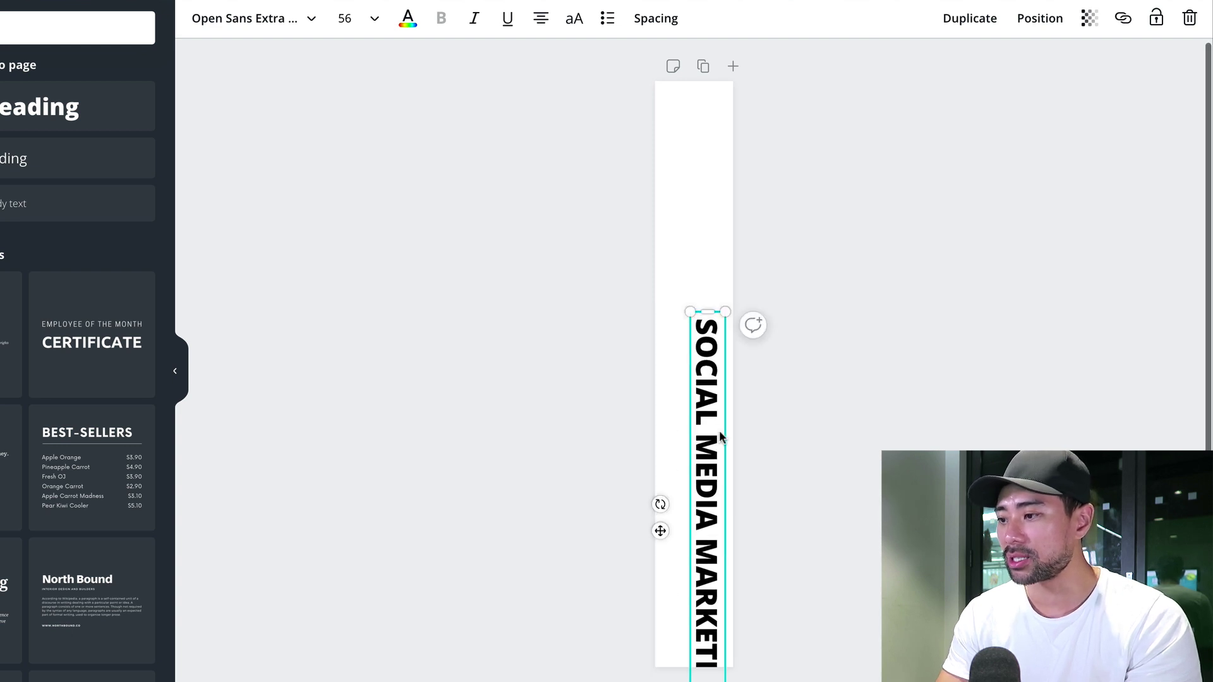
Step: Align the vertical title to the page's middle and centre, then deselect it
{"action": "left_click", "coordinate": [1044, 24]}
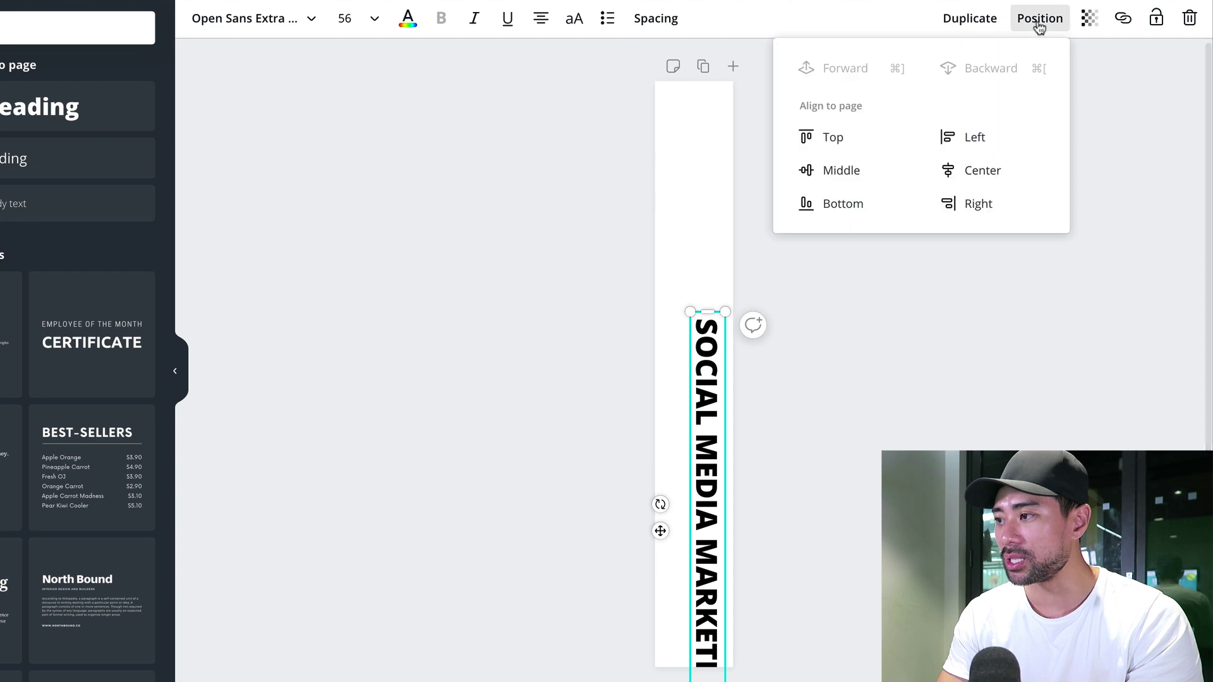
{"action": "left_click", "coordinate": [834, 172]}
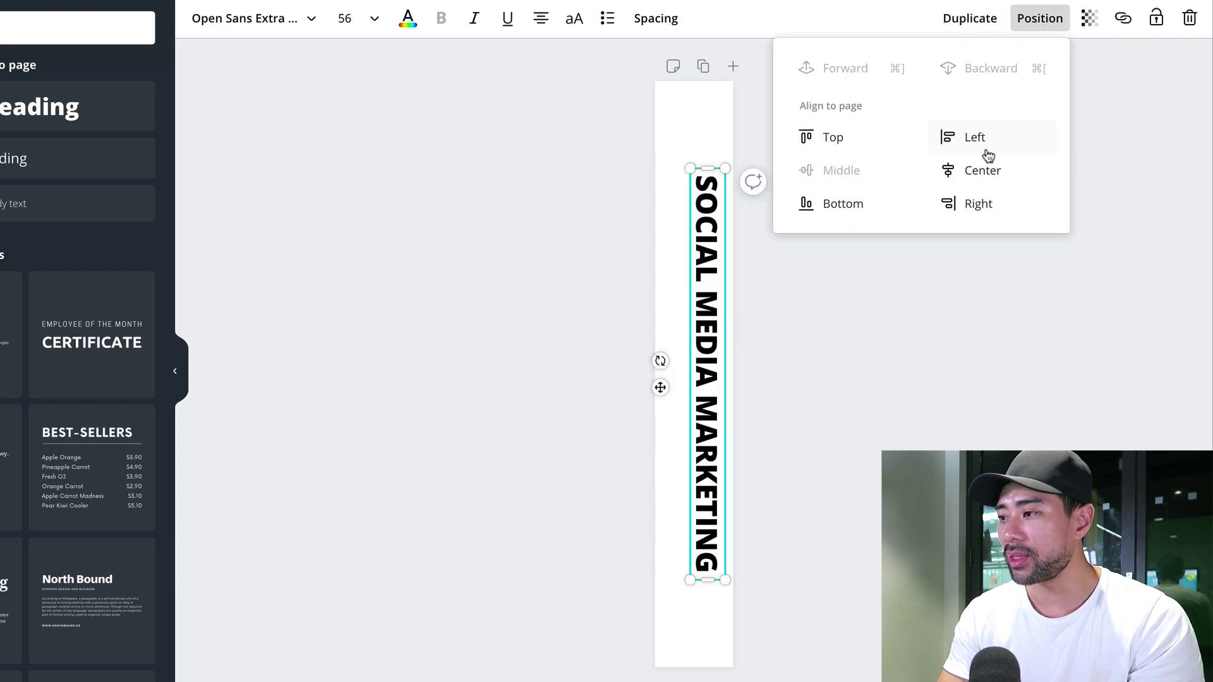
{"action": "left_click", "coordinate": [973, 175]}
{"action": "left_click", "coordinate": [798, 464]}
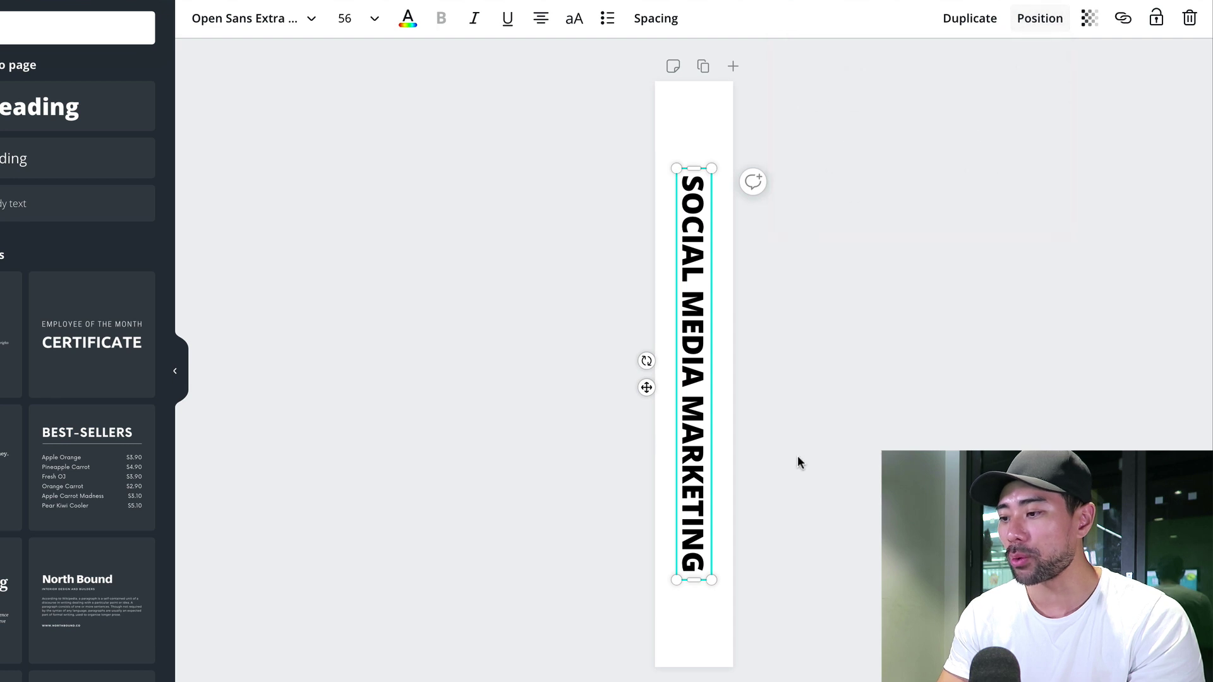
{"action": "left_click", "coordinate": [796, 487]}
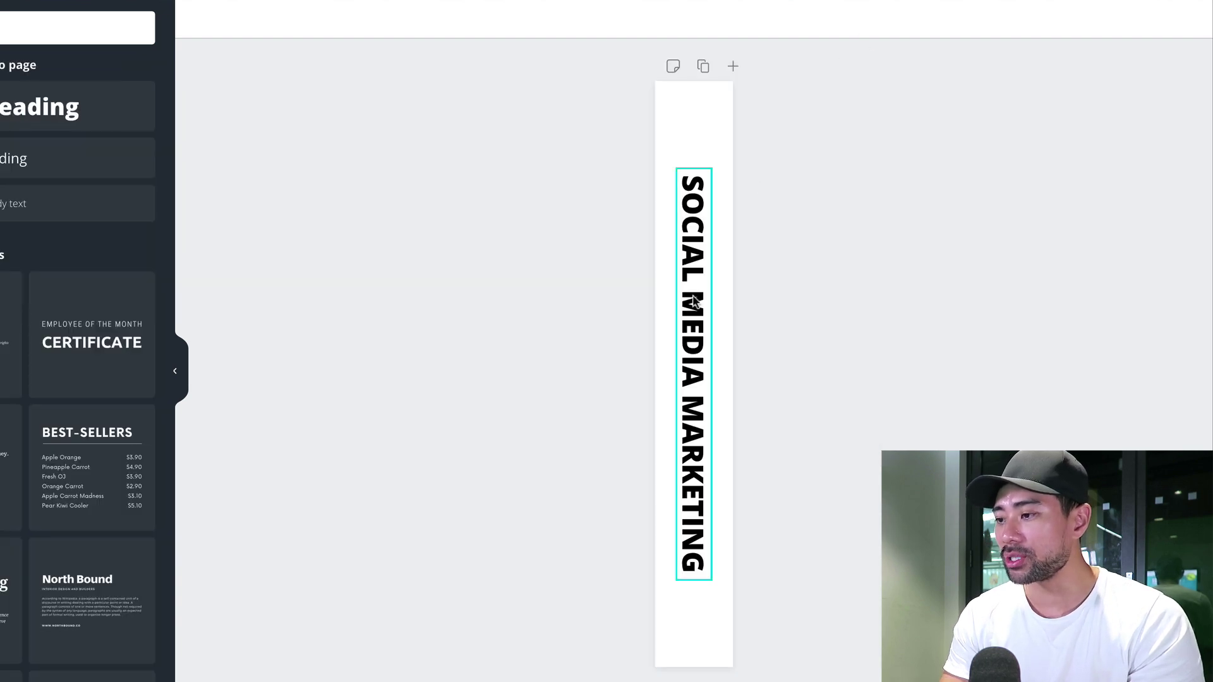
Step: Check which font the book cover's title uses
{"action": "left_click", "coordinate": [713, 304]}
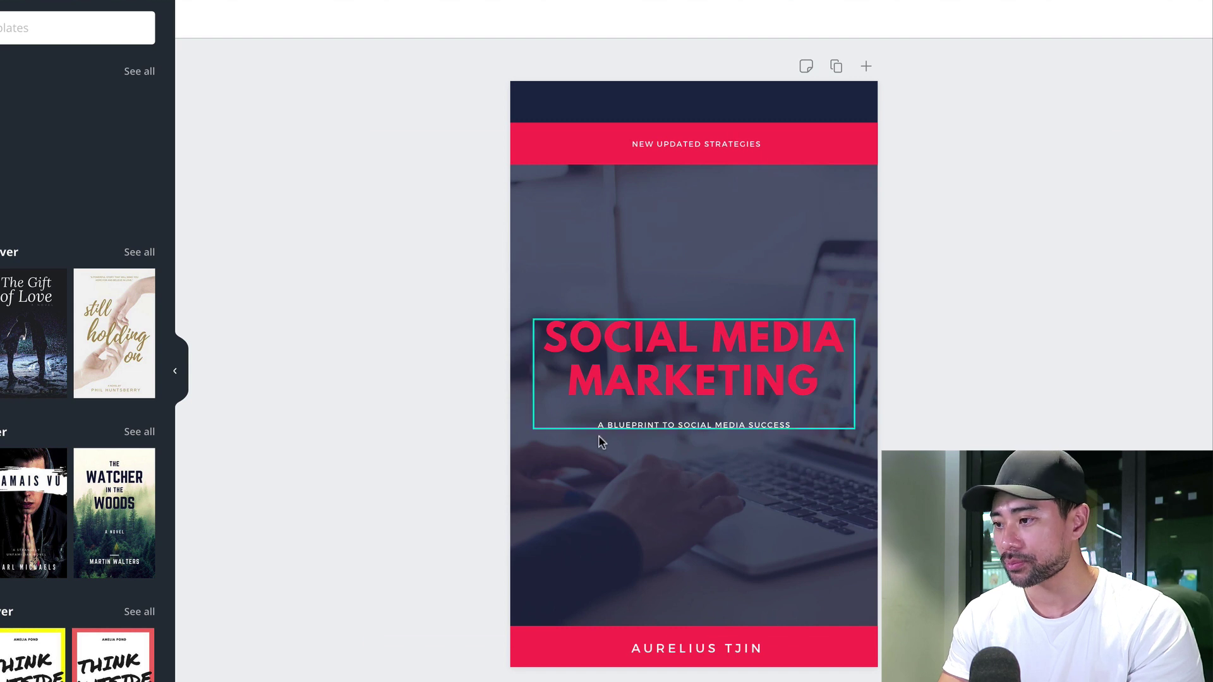
{"action": "left_click", "coordinate": [670, 380]}
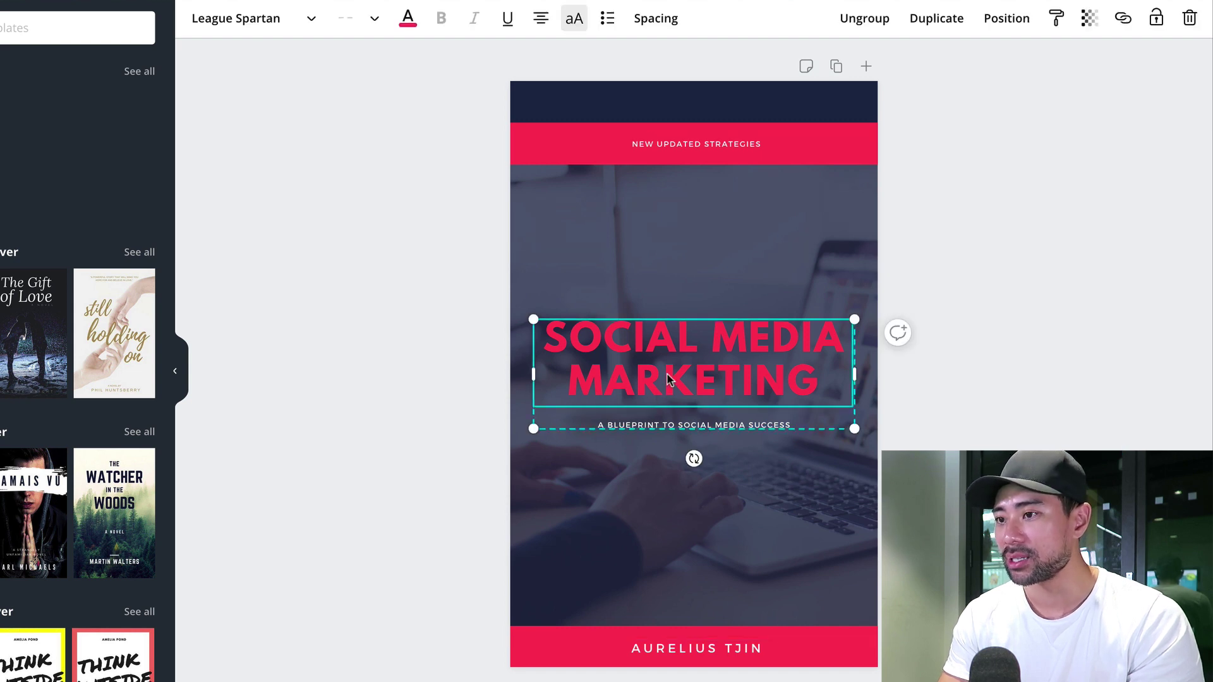
{"action": "left_click", "coordinate": [259, 30]}
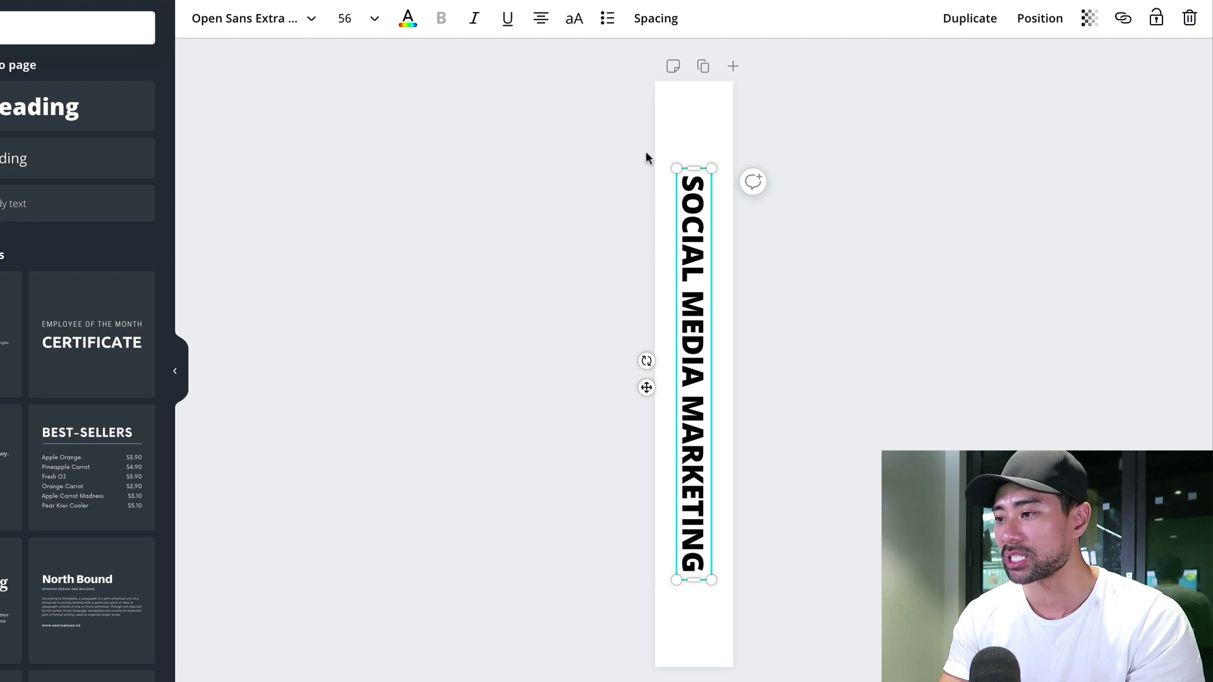
Step: Apply League Spartan to the spine title and lengthen its box to one line
{"action": "left_click", "coordinate": [273, 33]}
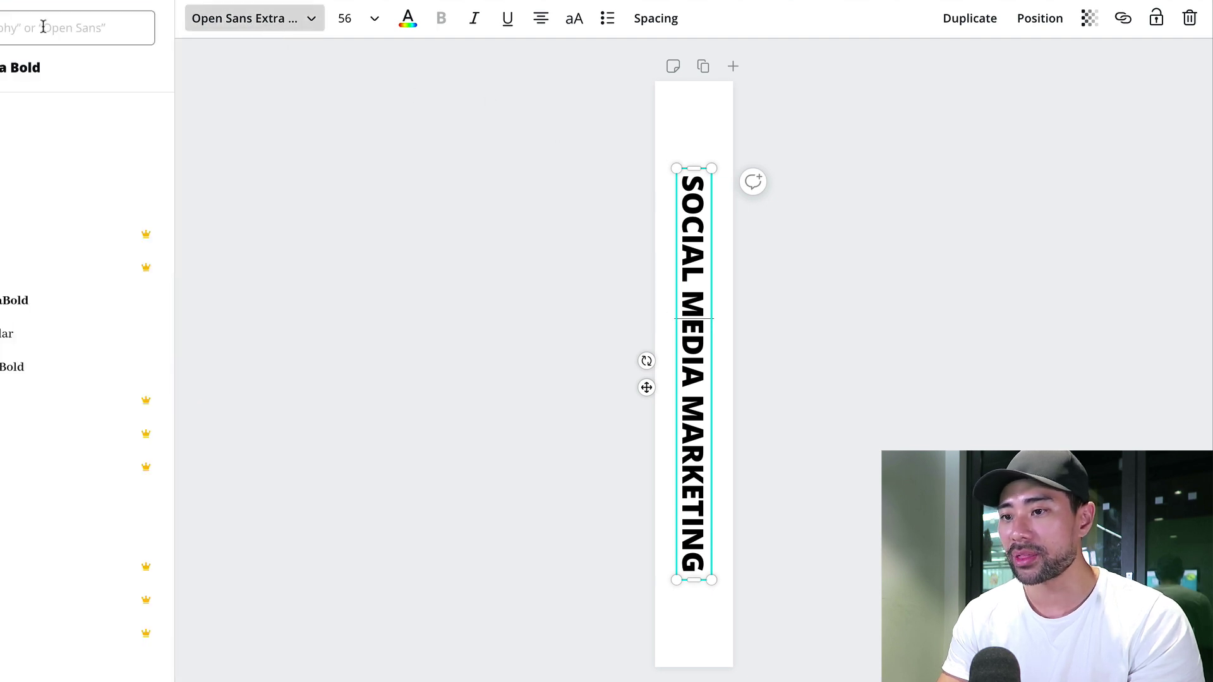
{"action": "left_click", "coordinate": [76, 25]}
{"action": "type", "text": "league"}
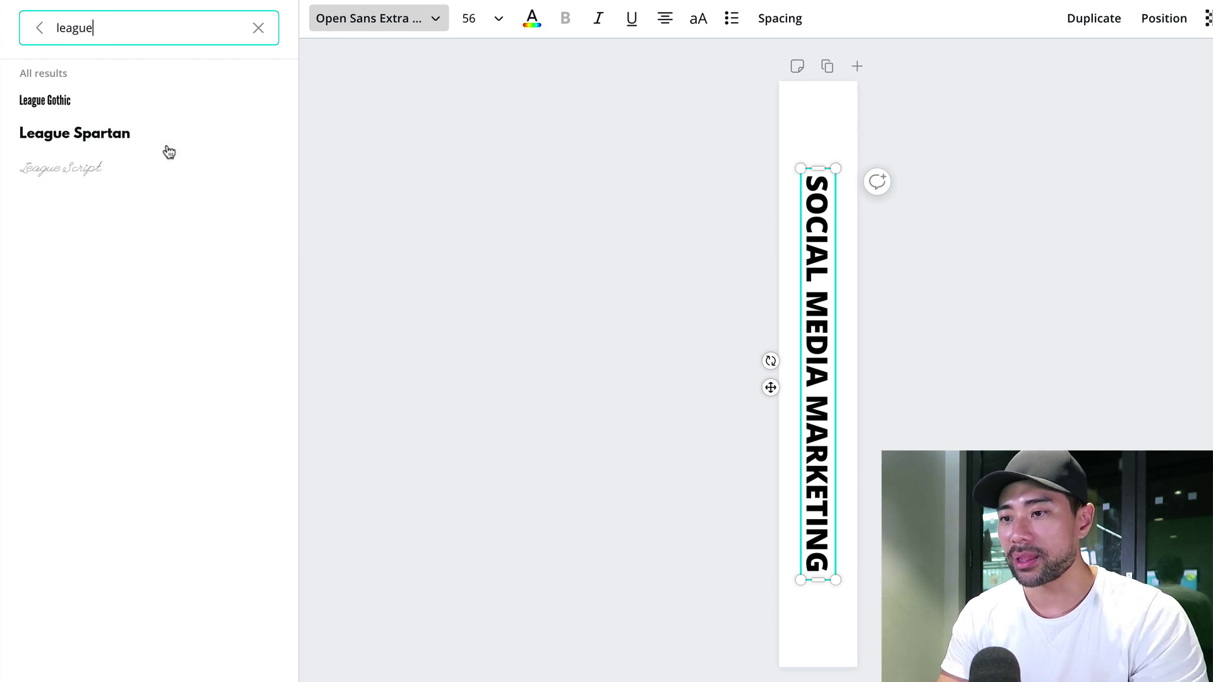
{"action": "left_click", "coordinate": [105, 138]}
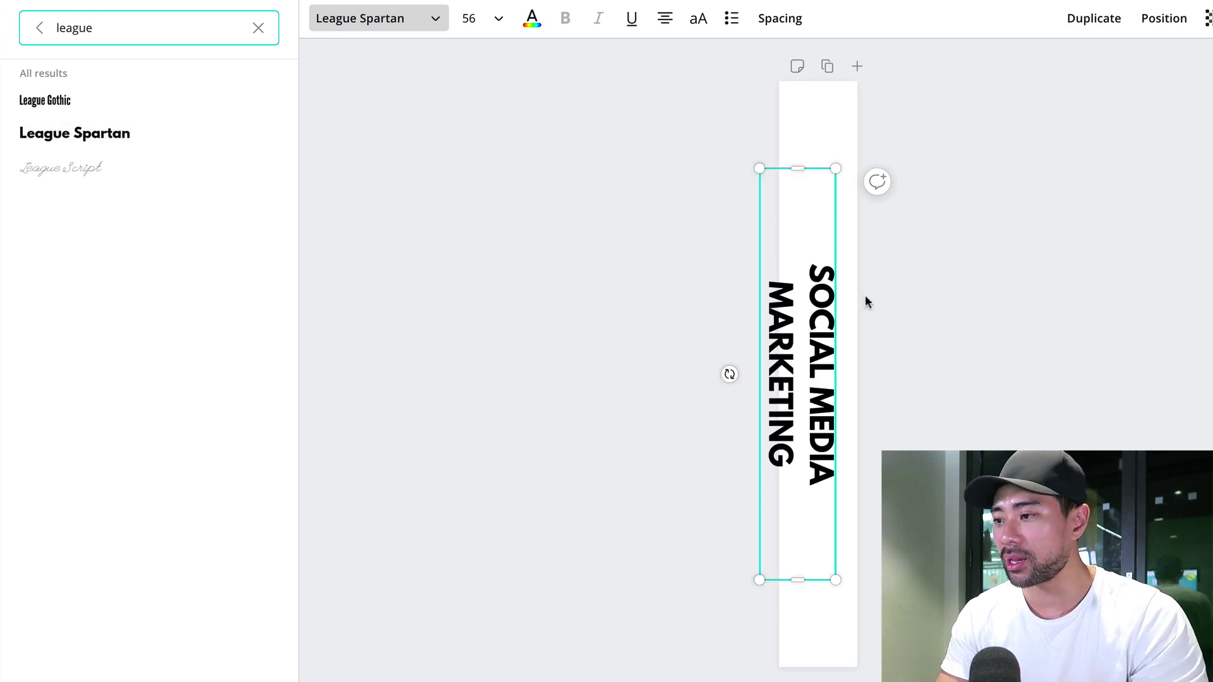
{"action": "left_click_drag", "start_coordinate": [799, 580], "coordinate": [797, 657]}
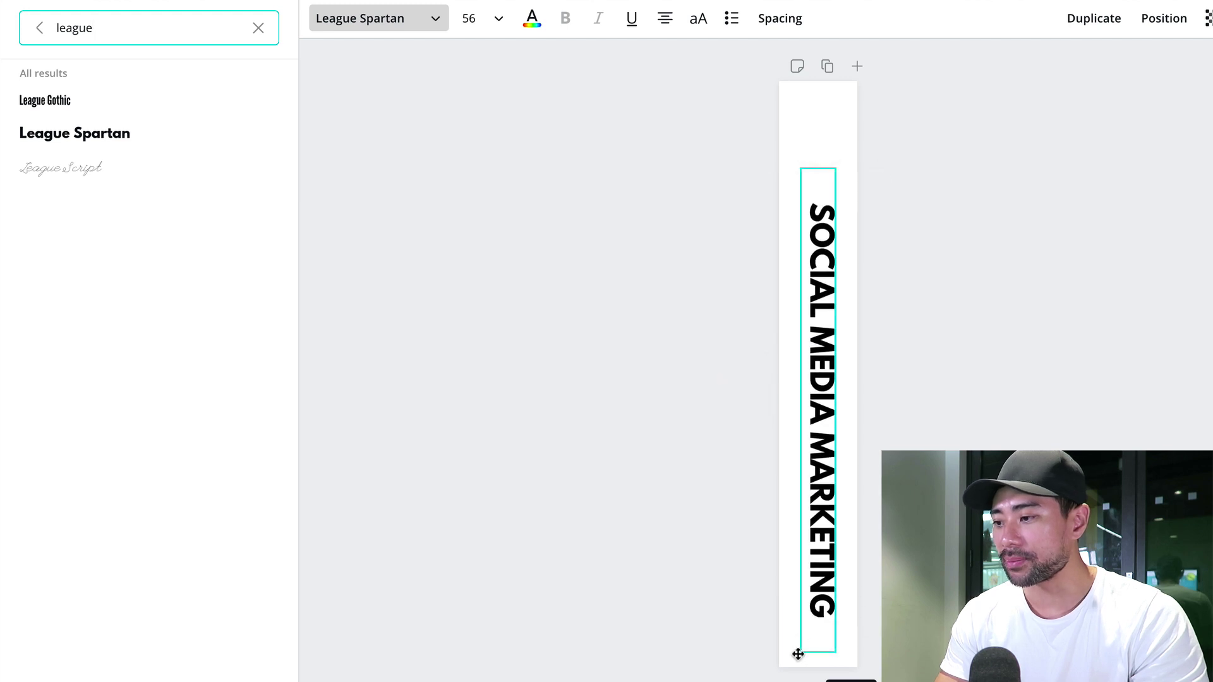
{"action": "left_click", "coordinate": [1164, 19]}
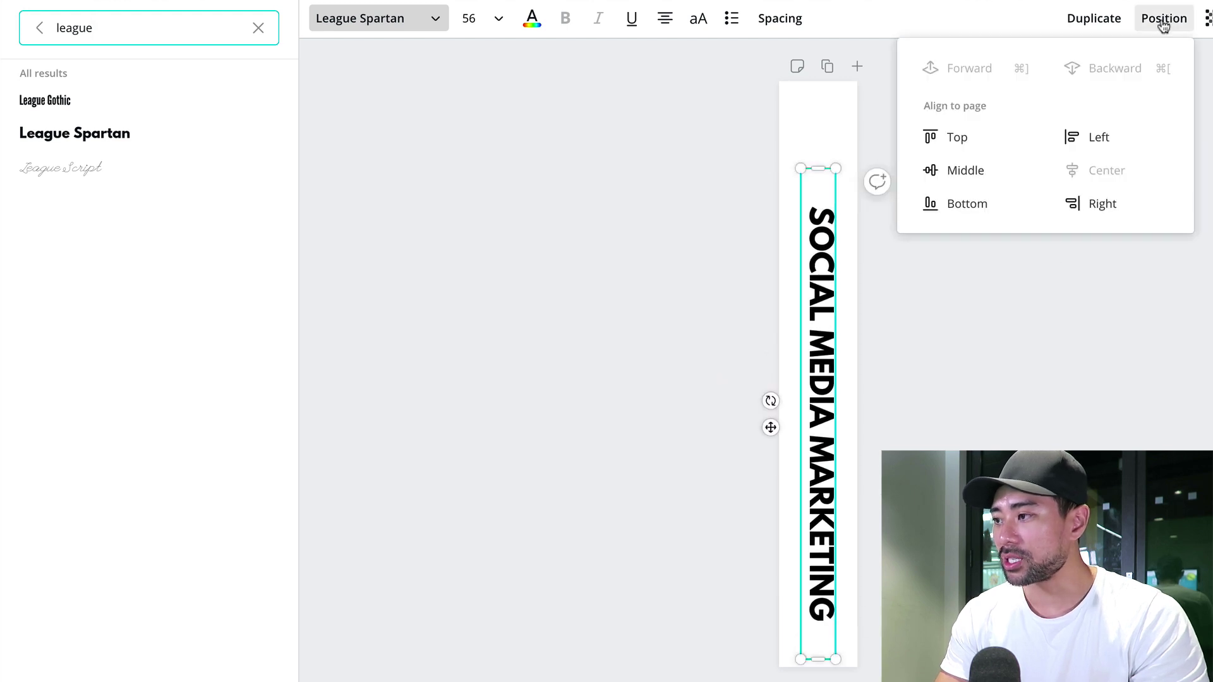
Step: Centre the League Spartan title vertically on the spine page
{"action": "left_click", "coordinate": [975, 170]}
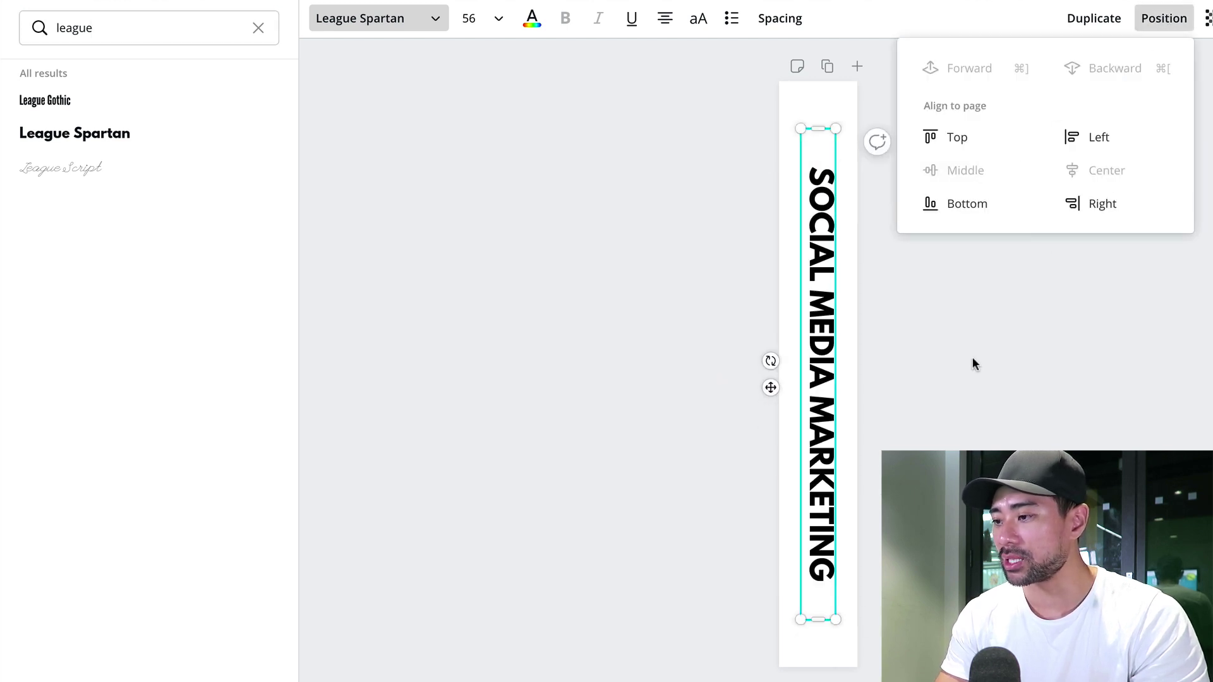
{"action": "left_click", "coordinate": [924, 376]}
{"action": "left_click", "coordinate": [904, 382]}
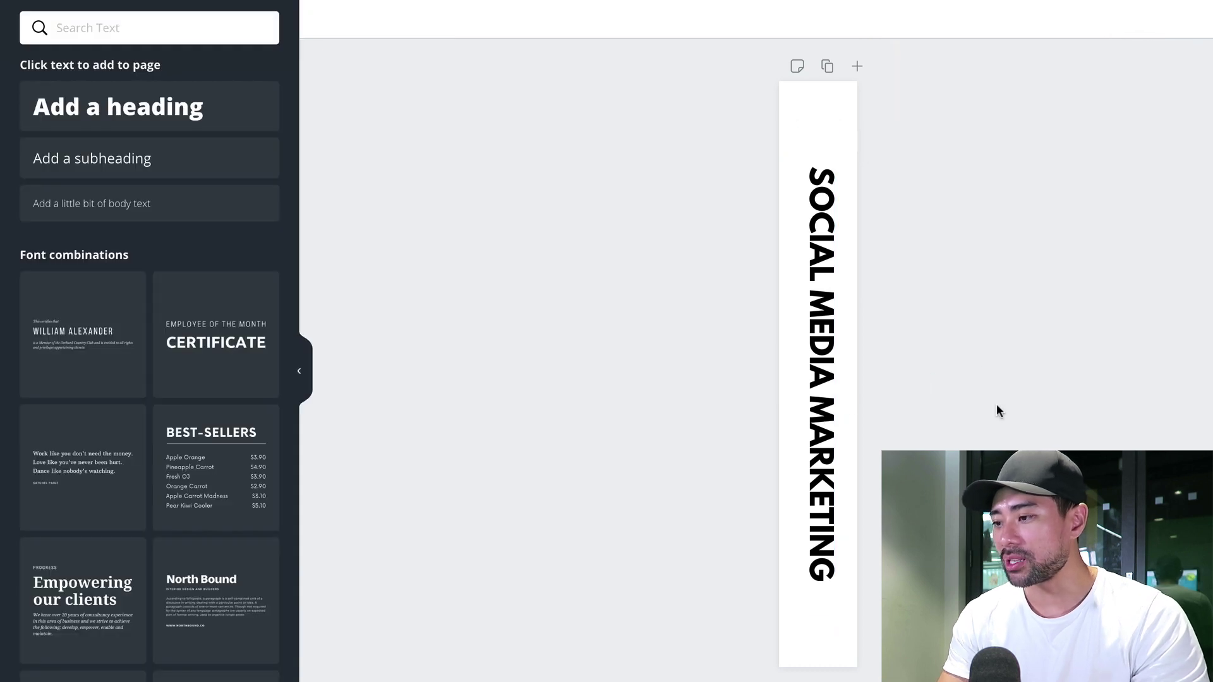
Step: Nudge the vertical title slightly left on the spine, then select the page
{"action": "left_click", "coordinate": [824, 414]}
{"action": "left_click", "coordinate": [950, 421]}
{"action": "left_click", "coordinate": [828, 406]}
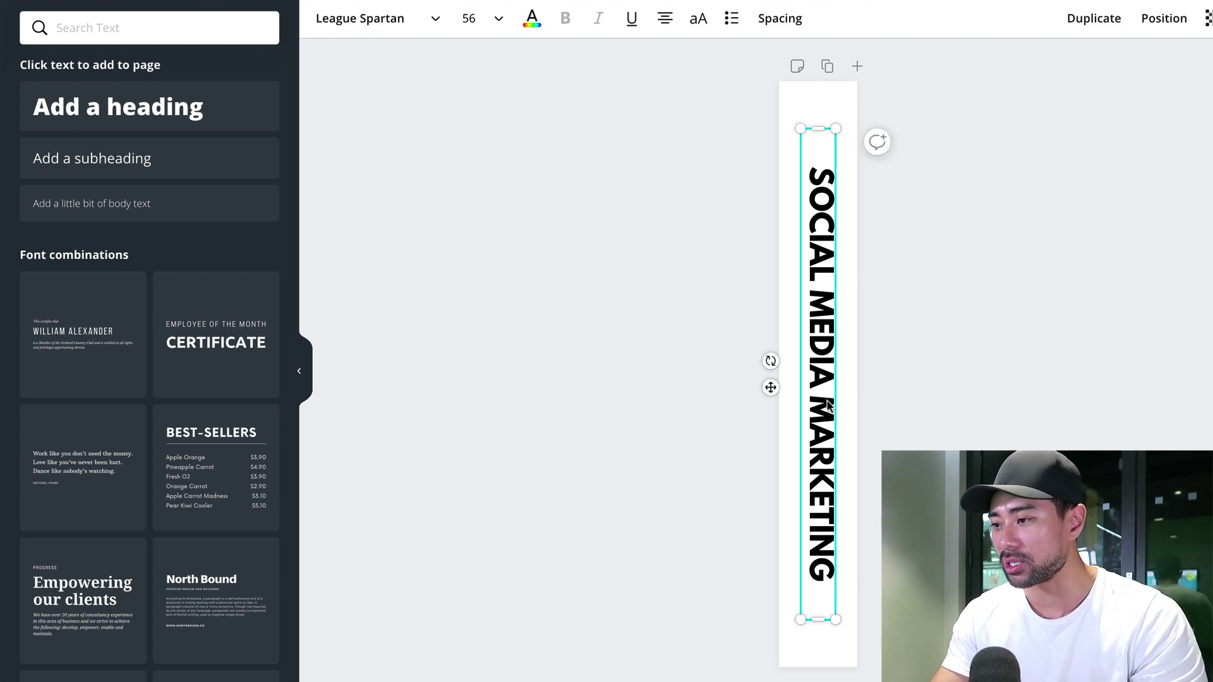
{"action": "left_click_drag", "start_coordinate": [828, 407], "coordinate": [825, 406]}
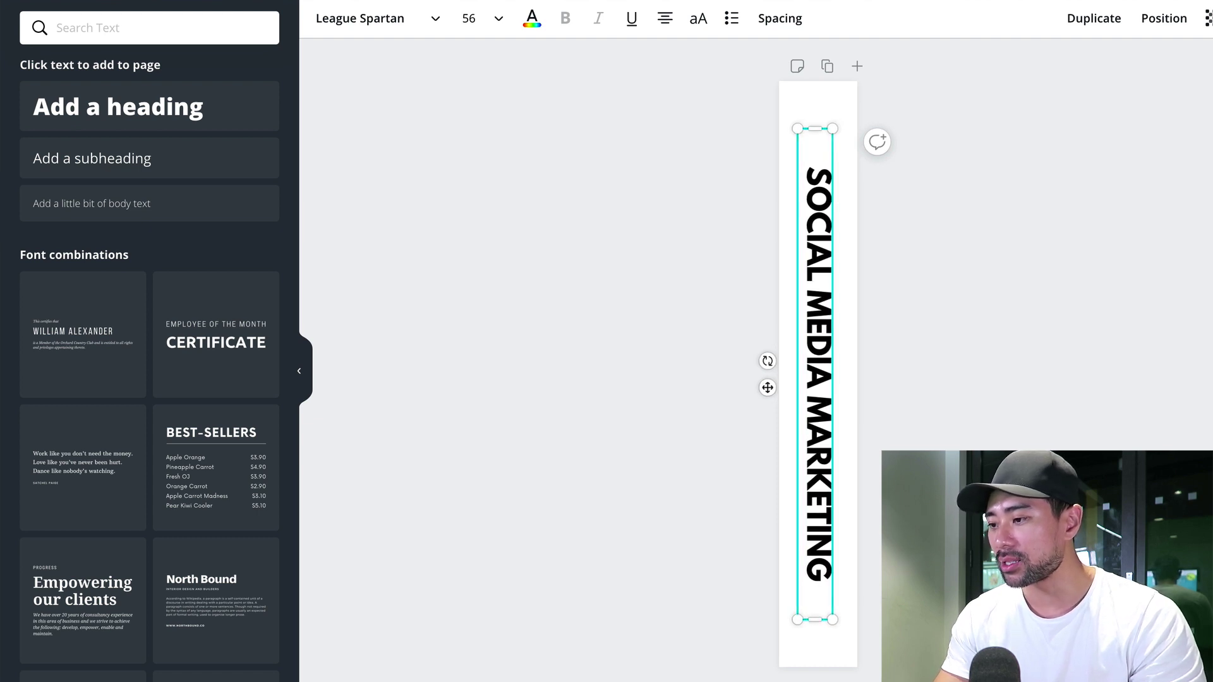
{"action": "left_click", "coordinate": [896, 429]}
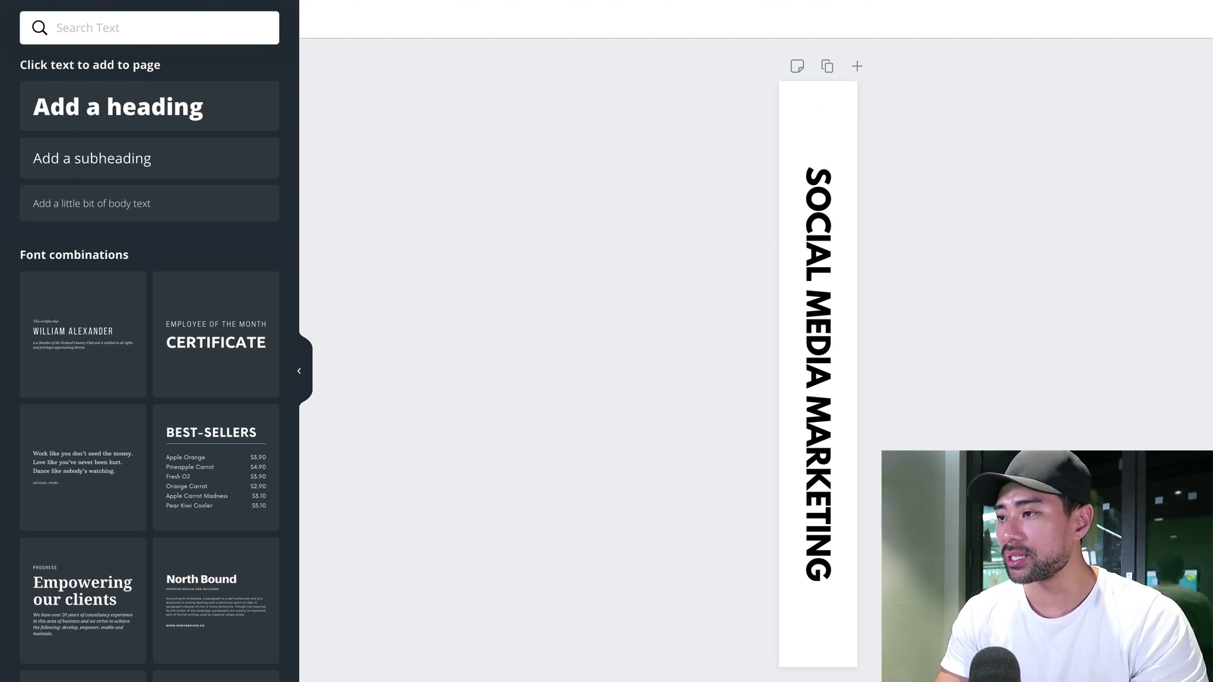
{"action": "left_click", "coordinate": [815, 109]}
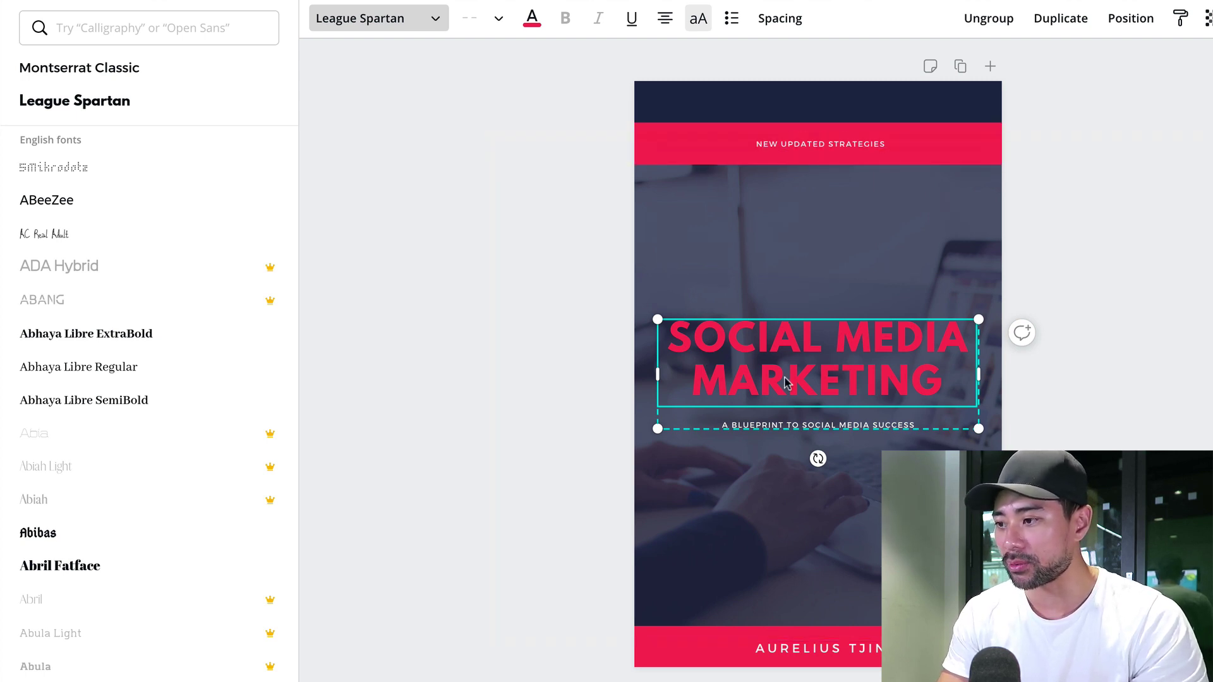
Step: Copy the hex value #ef4a5b from the cover's top red banner colour
{"action": "double_click", "coordinate": [781, 344]}
{"action": "left_click", "coordinate": [771, 343]}
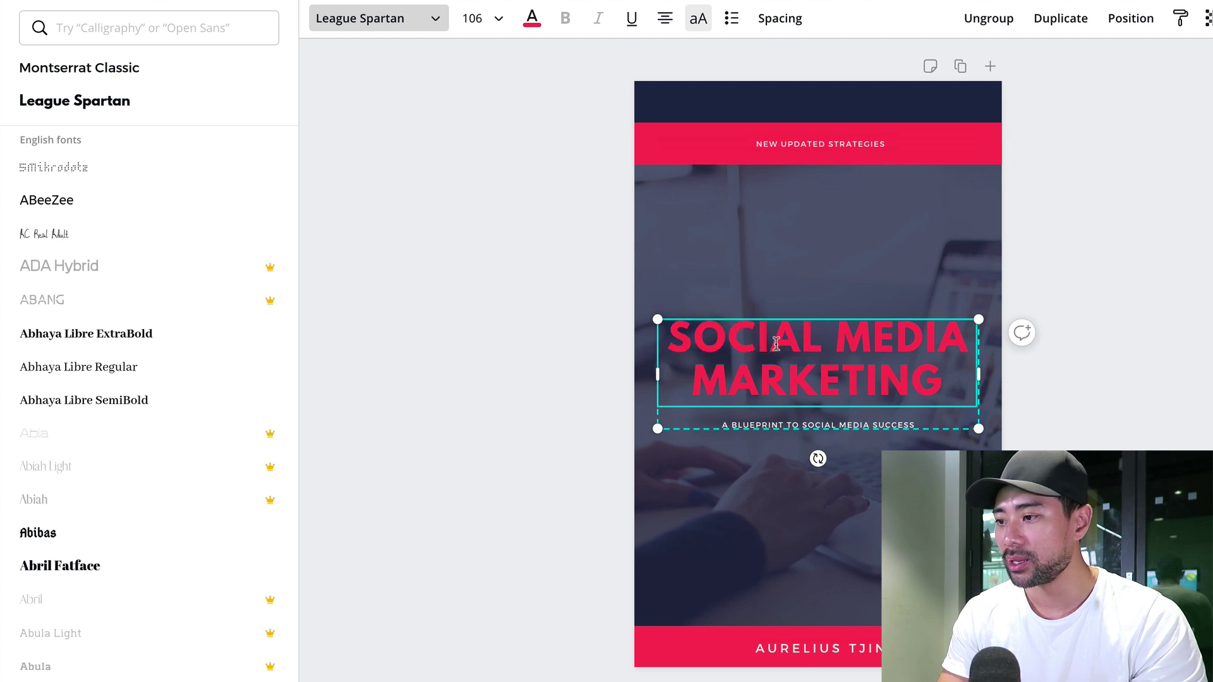
{"action": "left_click", "coordinate": [648, 141]}
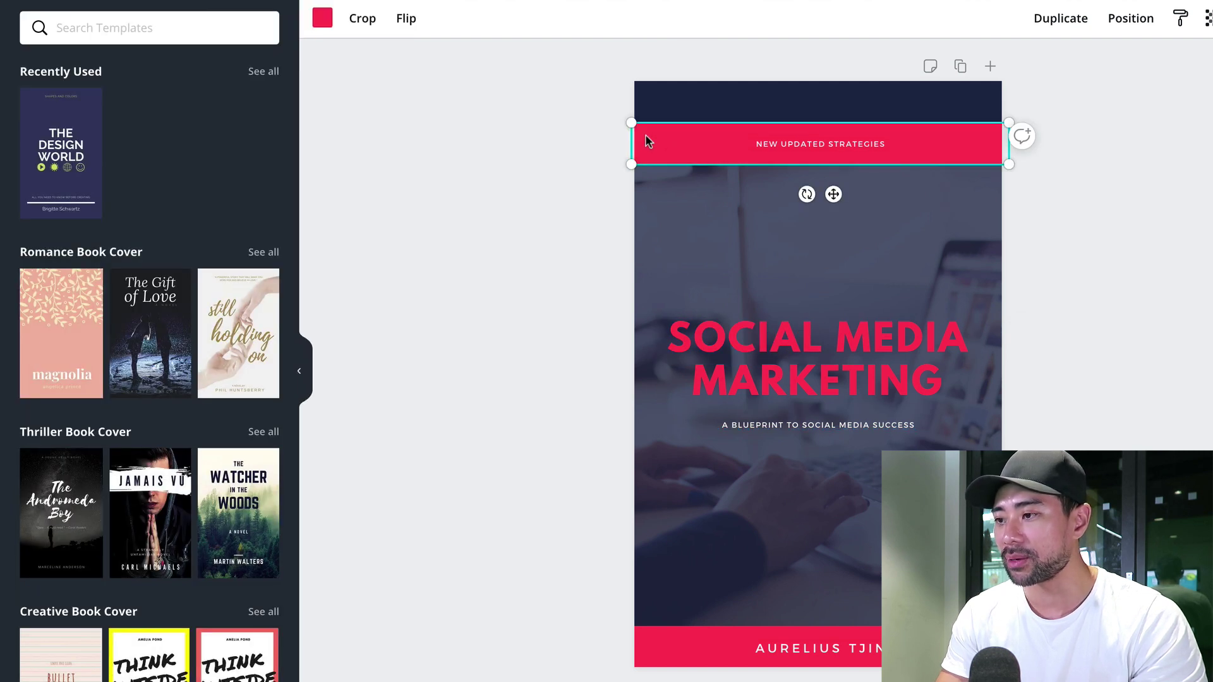
{"action": "left_click", "coordinate": [324, 21]}
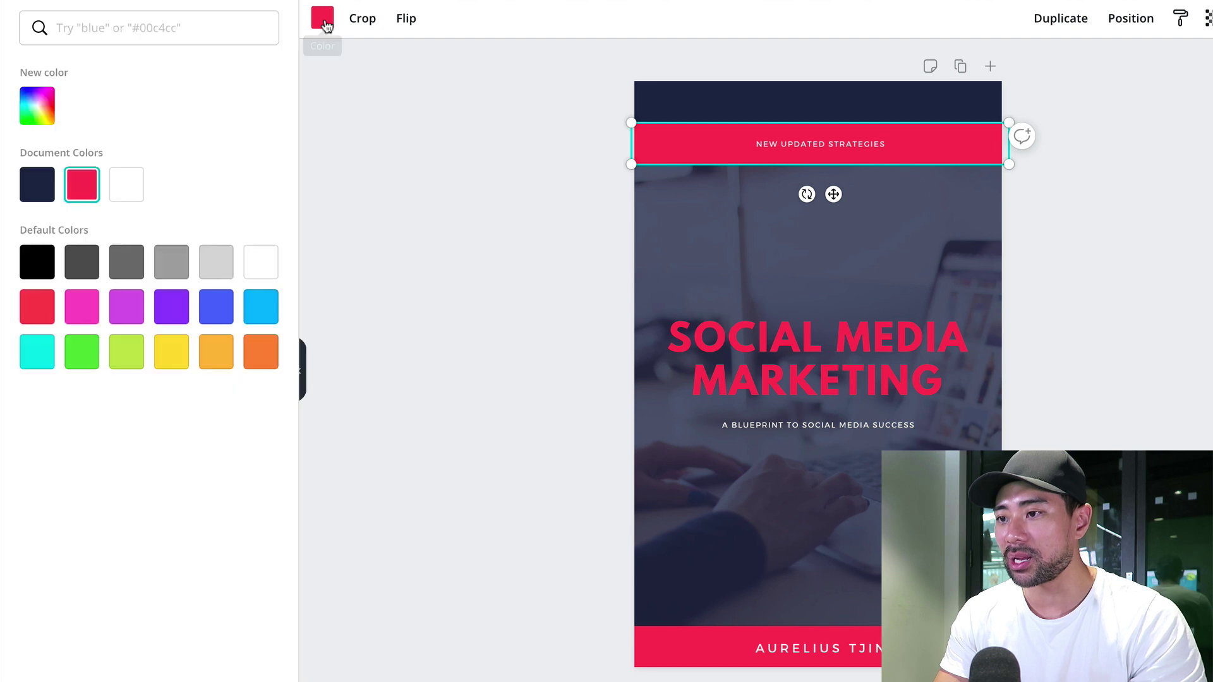
{"action": "left_click", "coordinate": [38, 111]}
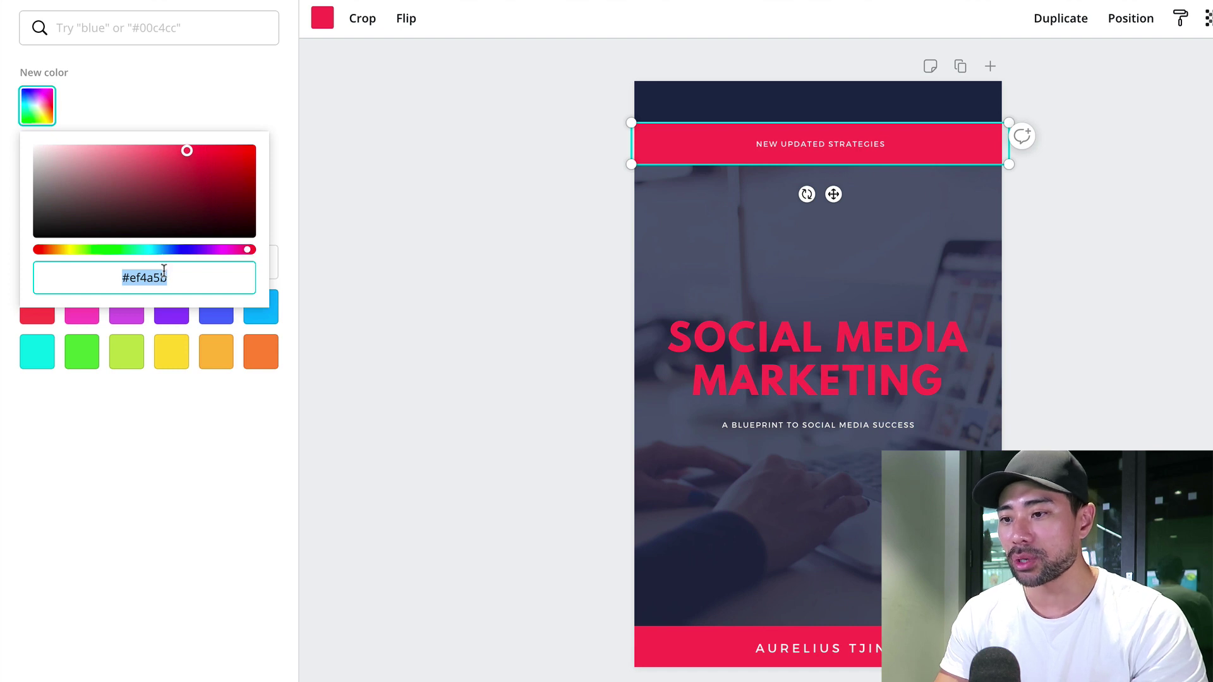
{"action": "left_click_drag", "start_coordinate": [164, 269], "coordinate": [97, 274]}
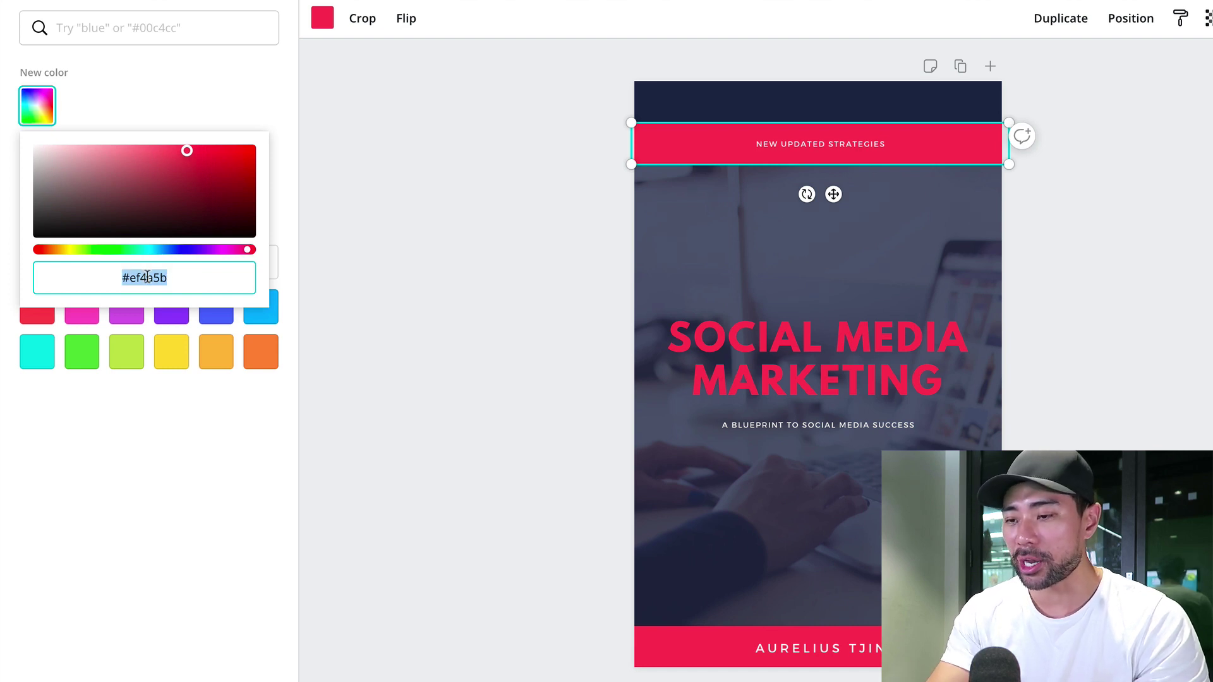
{"action": "left_click", "coordinate": [174, 283]}
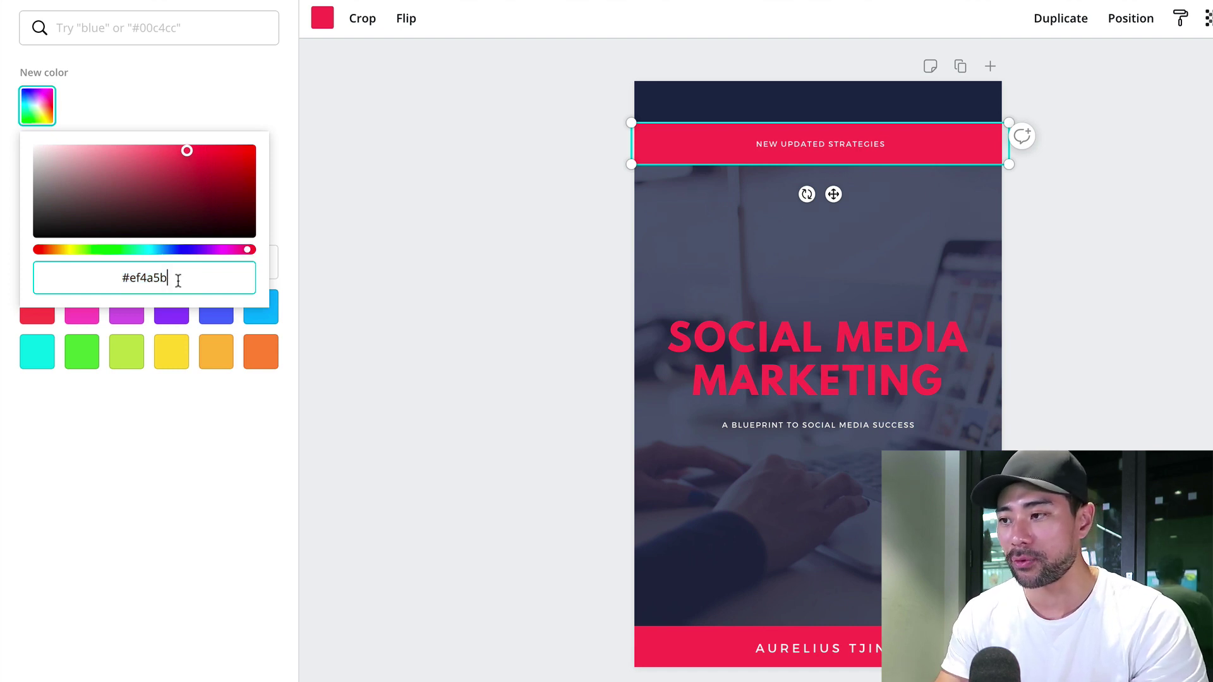
{"action": "left_click_drag", "start_coordinate": [165, 274], "coordinate": [77, 270]}
{"action": "key", "text": "ctrl+c"}
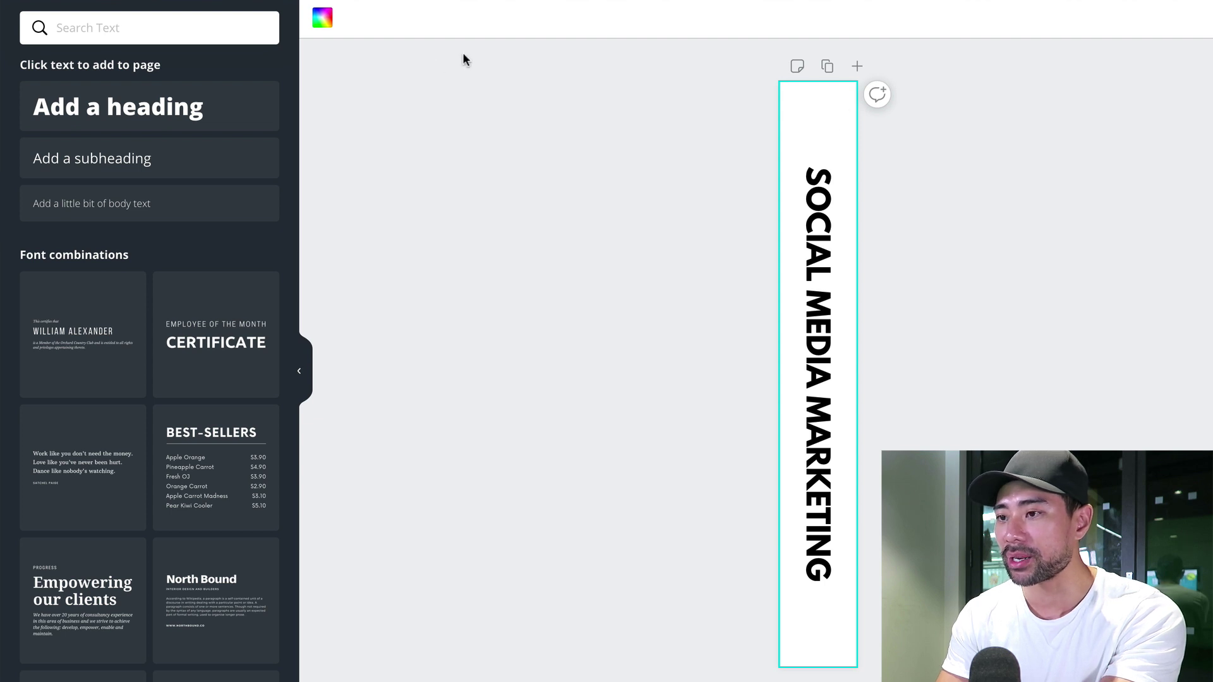
Step: Fill the spine page background with the pasted red #ef4a5b
{"action": "left_click", "coordinate": [321, 19]}
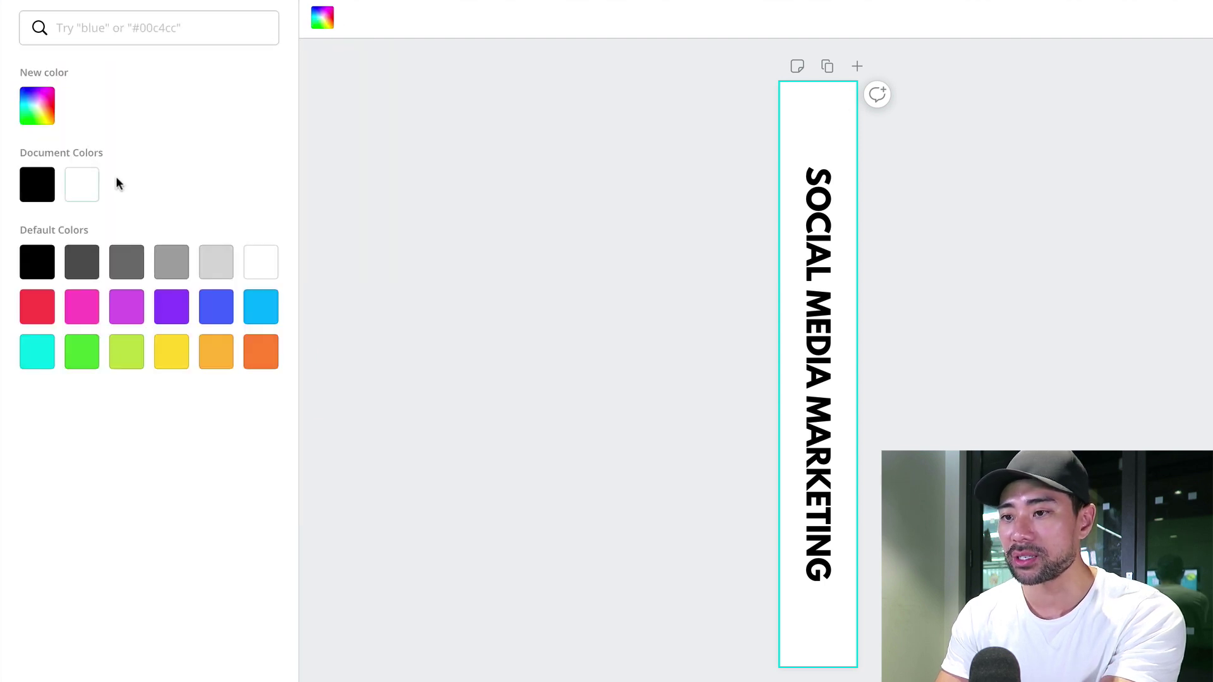
{"action": "key", "text": "ctrl+v"}
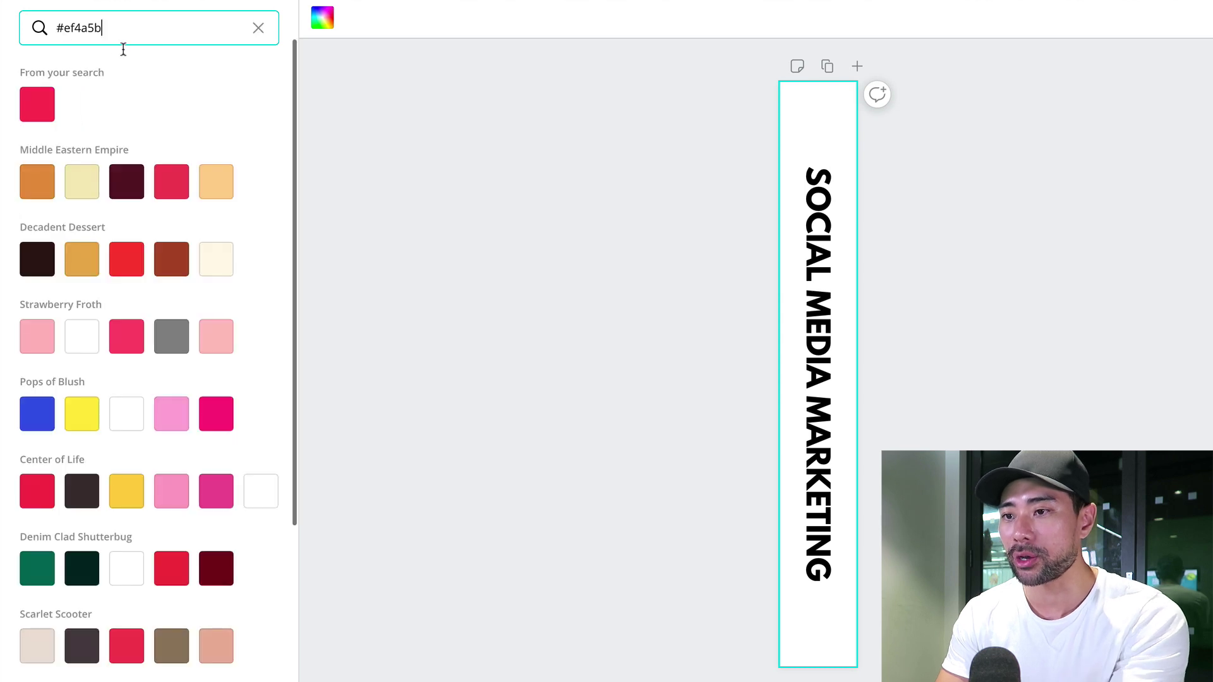
{"action": "left_click", "coordinate": [43, 106]}
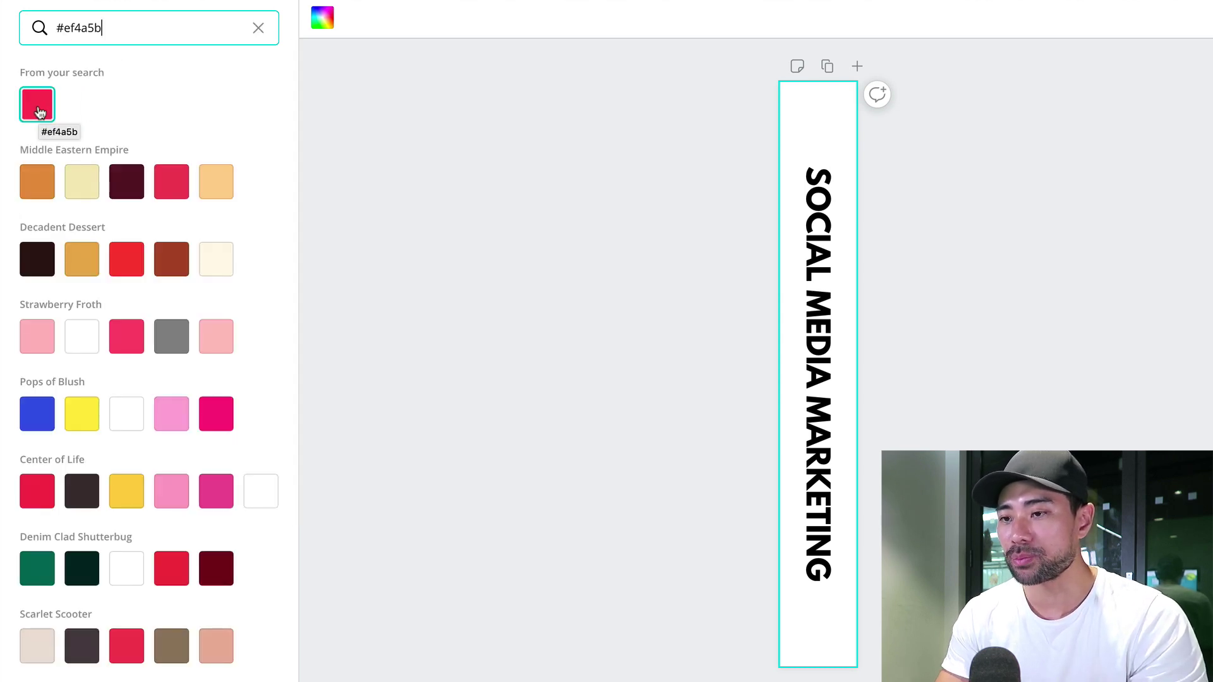
{"action": "left_click", "coordinate": [38, 112]}
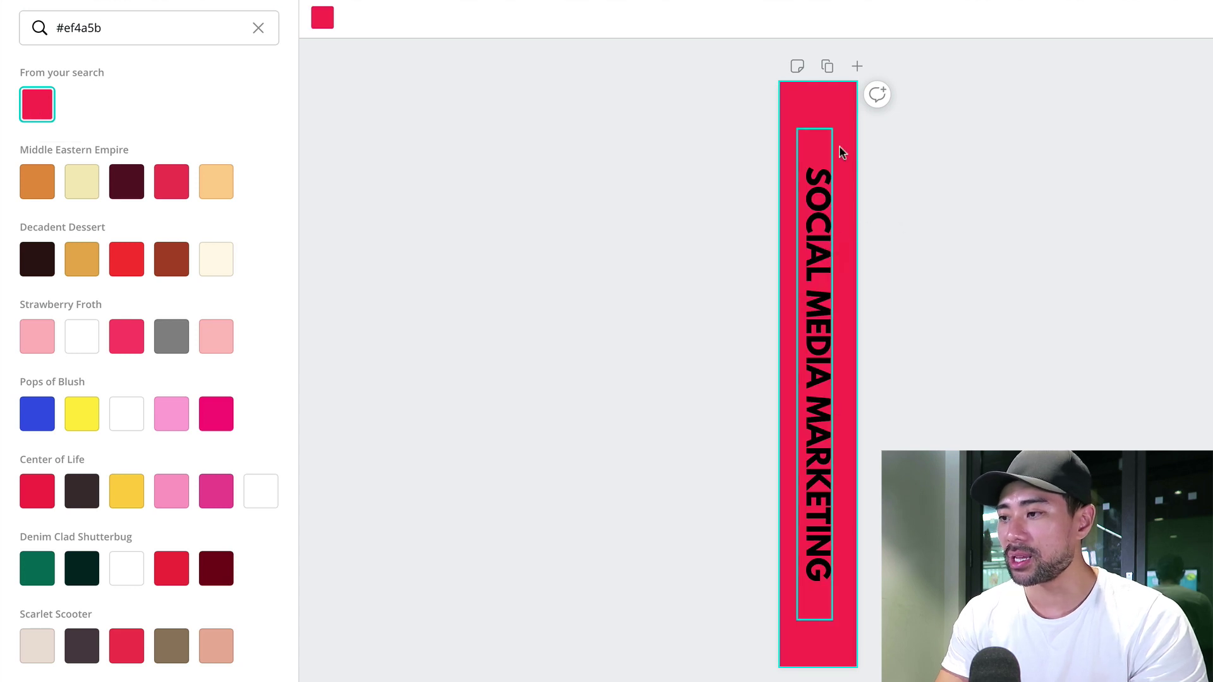
{"action": "left_click", "coordinate": [784, 70]}
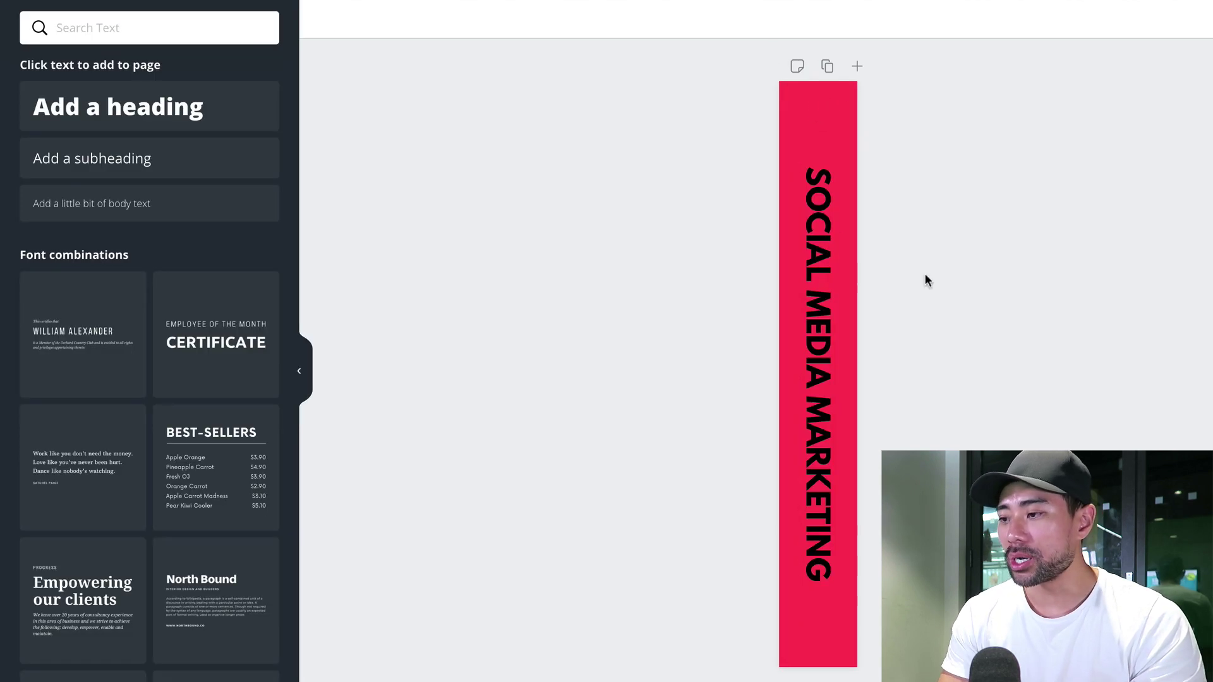
Step: Turn the vertical title text white and download the spine design
{"action": "double_click", "coordinate": [822, 268]}
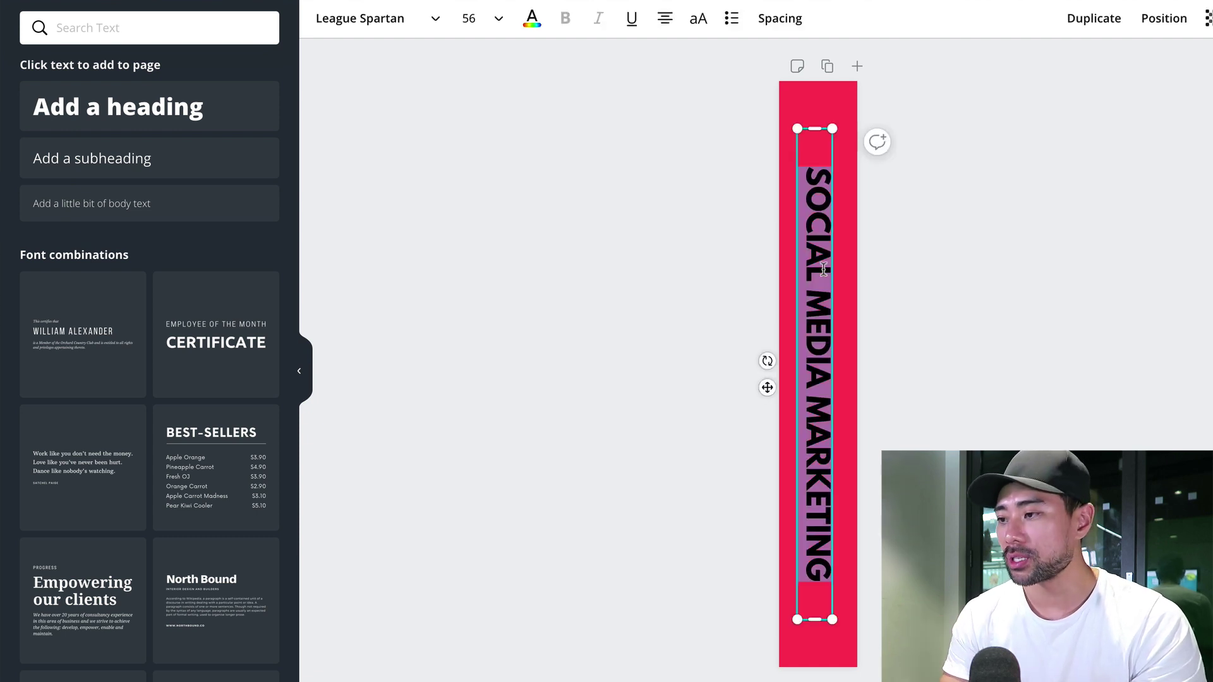
{"action": "left_click", "coordinate": [532, 19]}
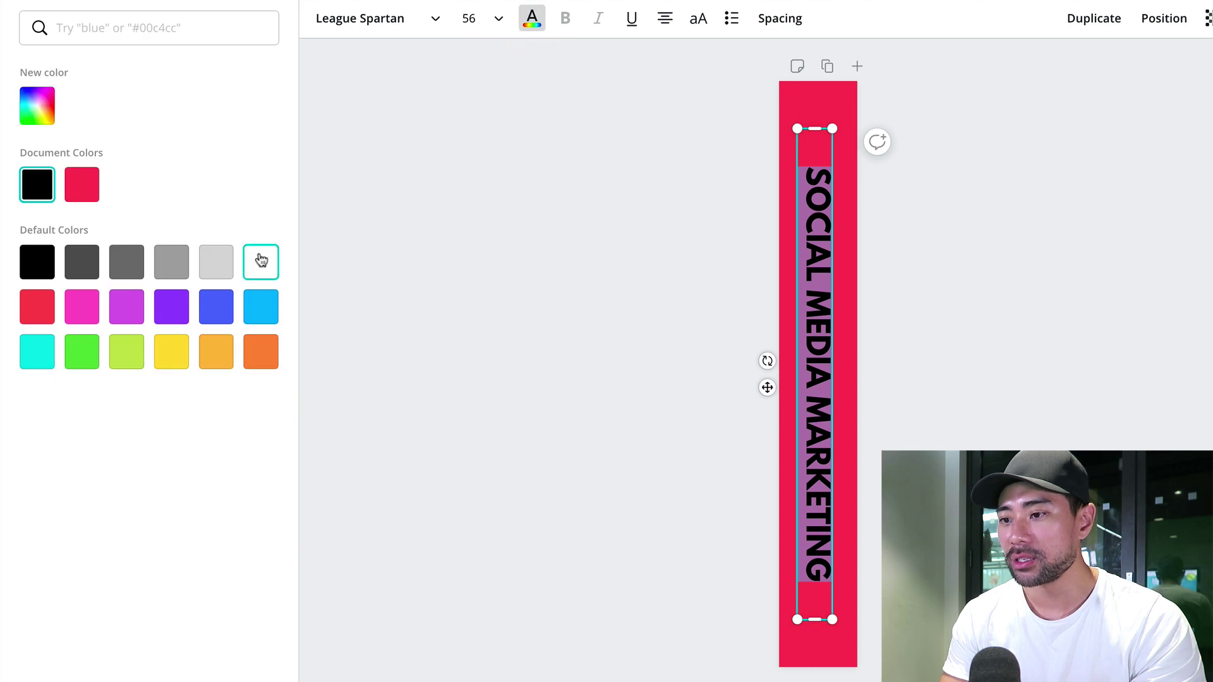
{"action": "left_click", "coordinate": [261, 261]}
{"action": "left_click", "coordinate": [1010, 387]}
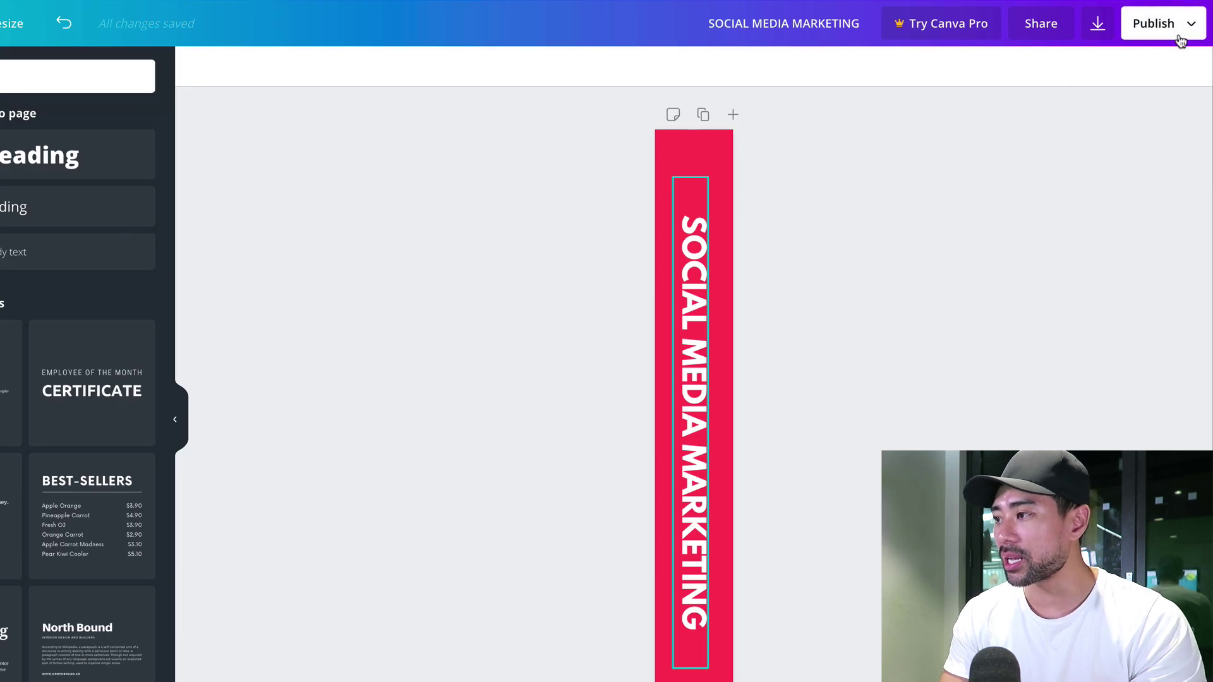
{"action": "left_click", "coordinate": [1184, 27]}
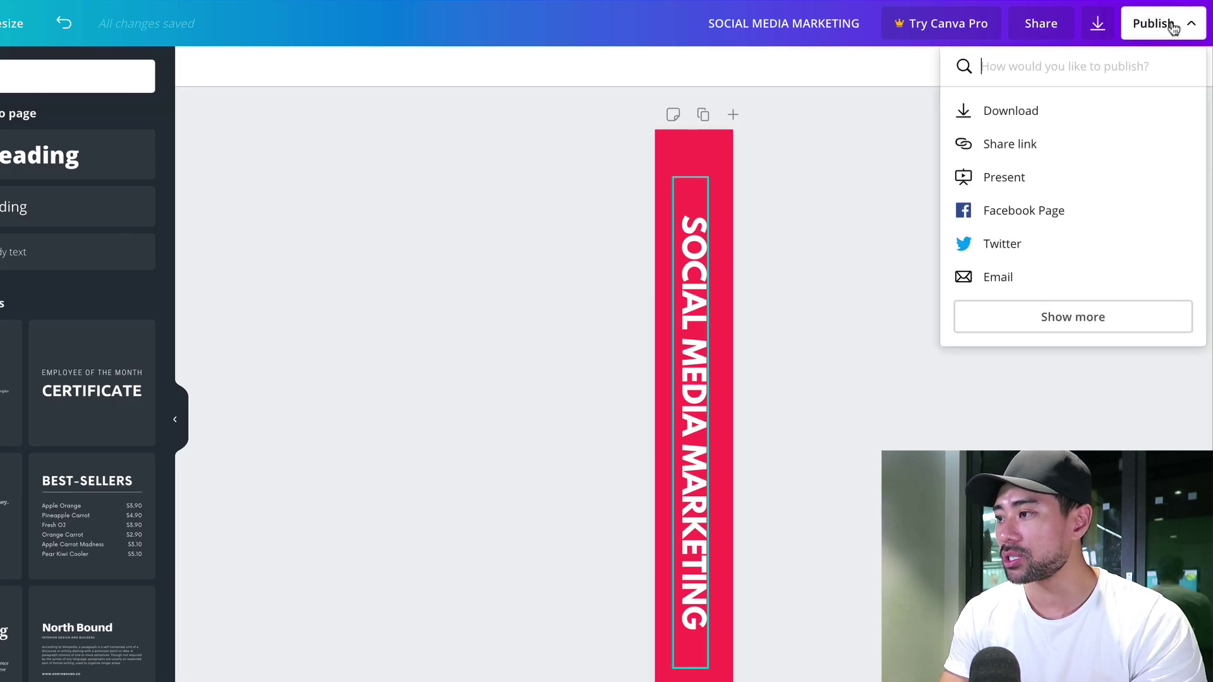
{"action": "left_click", "coordinate": [986, 111]}
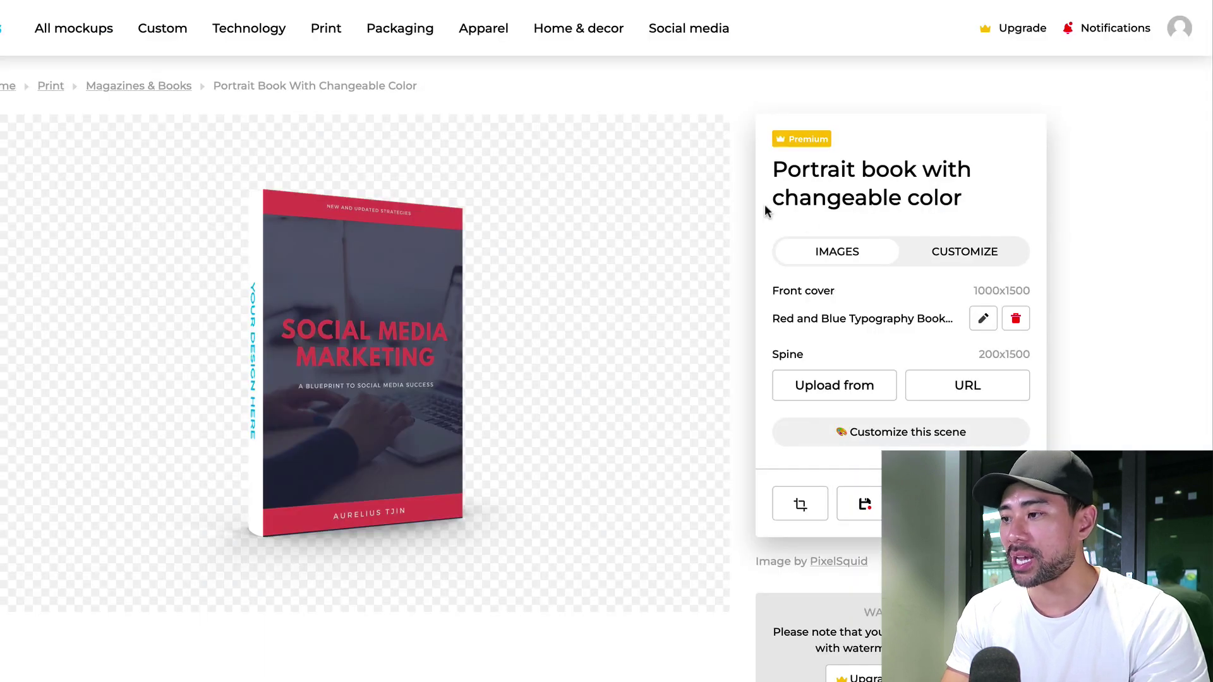
Step: Upload the SOCIAL MEDIA MARKETING.png image to the mockup's spine, then show customization options
{"action": "left_click", "coordinate": [811, 389]}
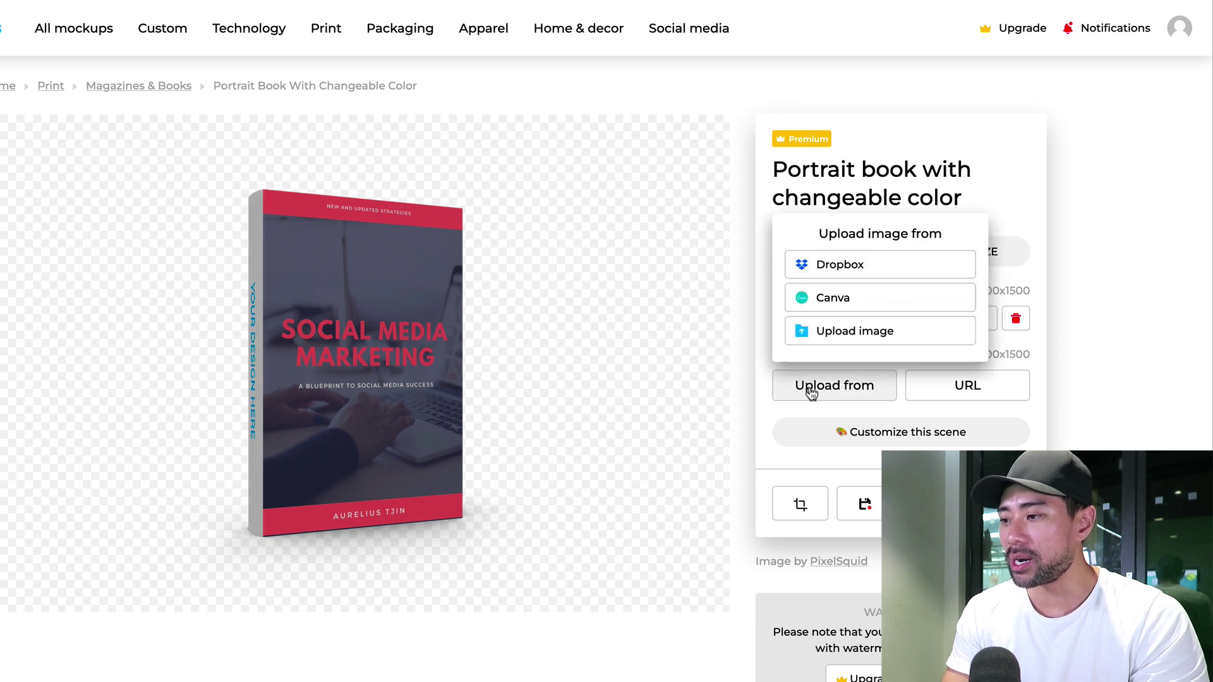
{"action": "left_click", "coordinate": [834, 331]}
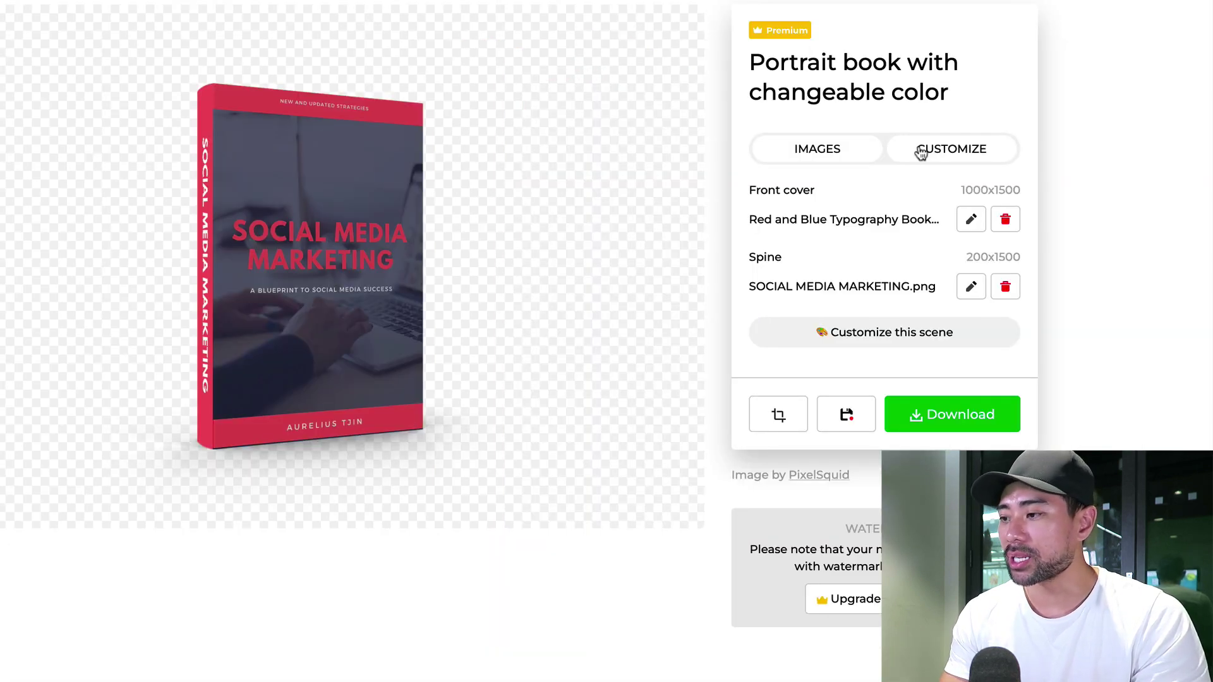
{"action": "left_click", "coordinate": [921, 153]}
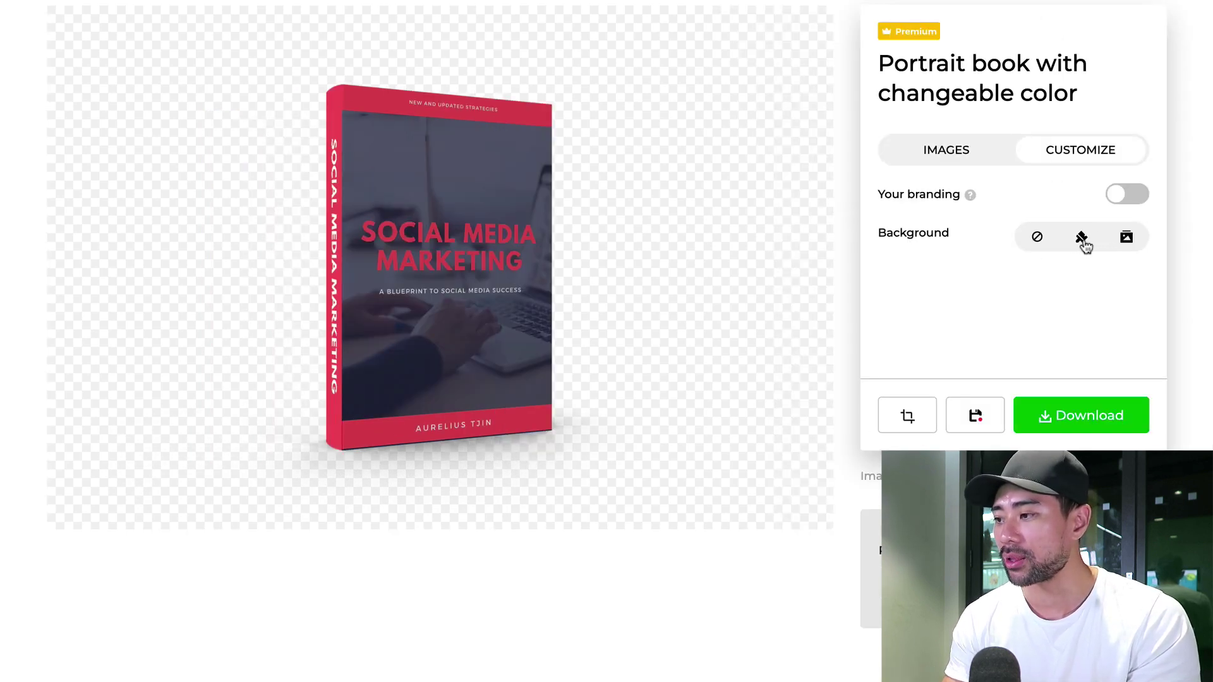
Step: Try several background swatches, settle on white, and download the mockup in High quality
{"action": "left_click", "coordinate": [1082, 240]}
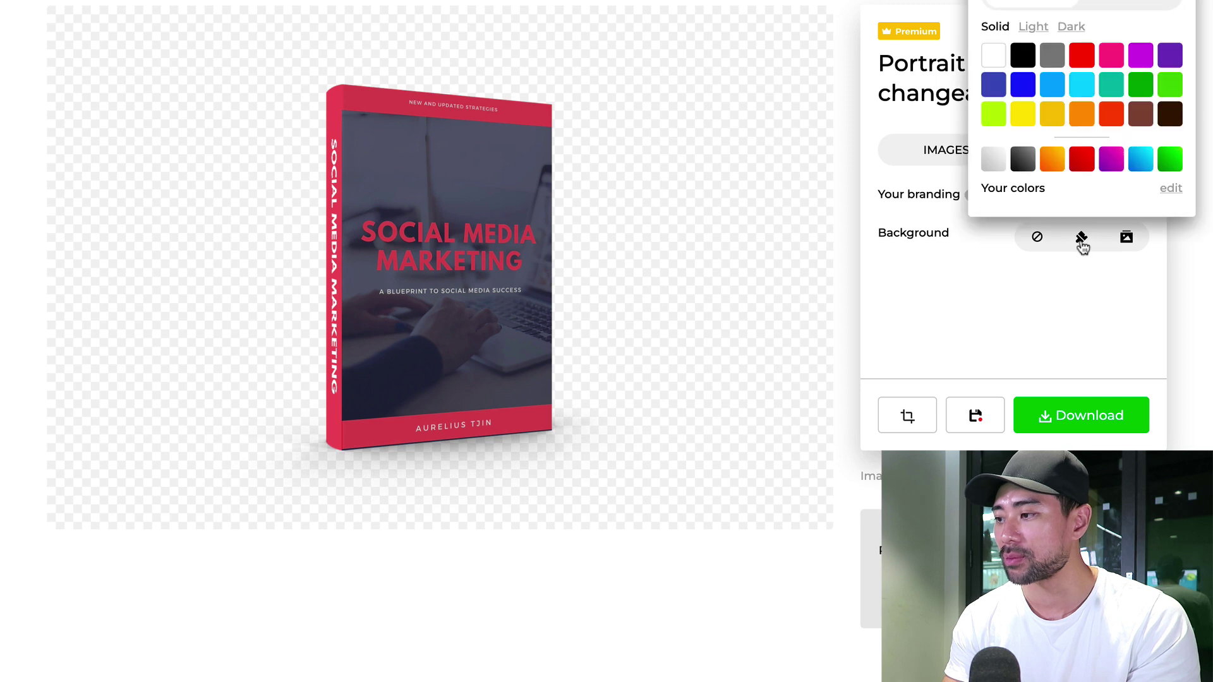
{"action": "left_click", "coordinate": [1000, 64]}
{"action": "left_click", "coordinate": [1022, 61]}
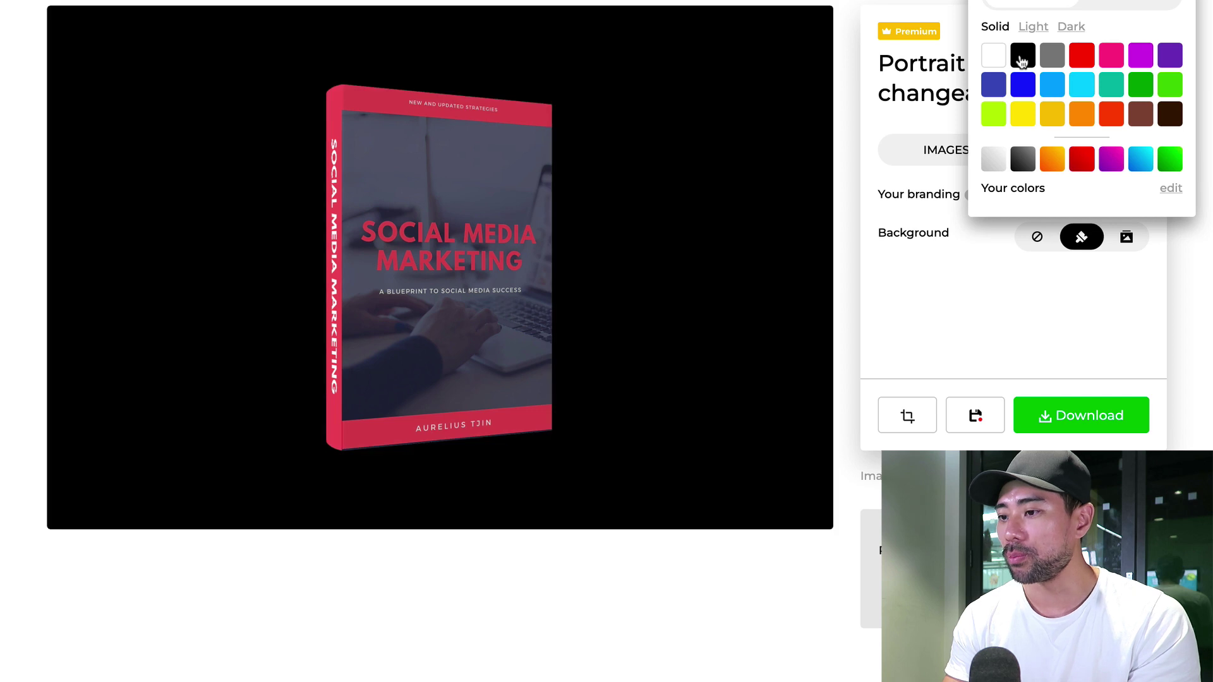
{"action": "left_click", "coordinate": [1052, 63]}
{"action": "left_click", "coordinate": [1086, 60]}
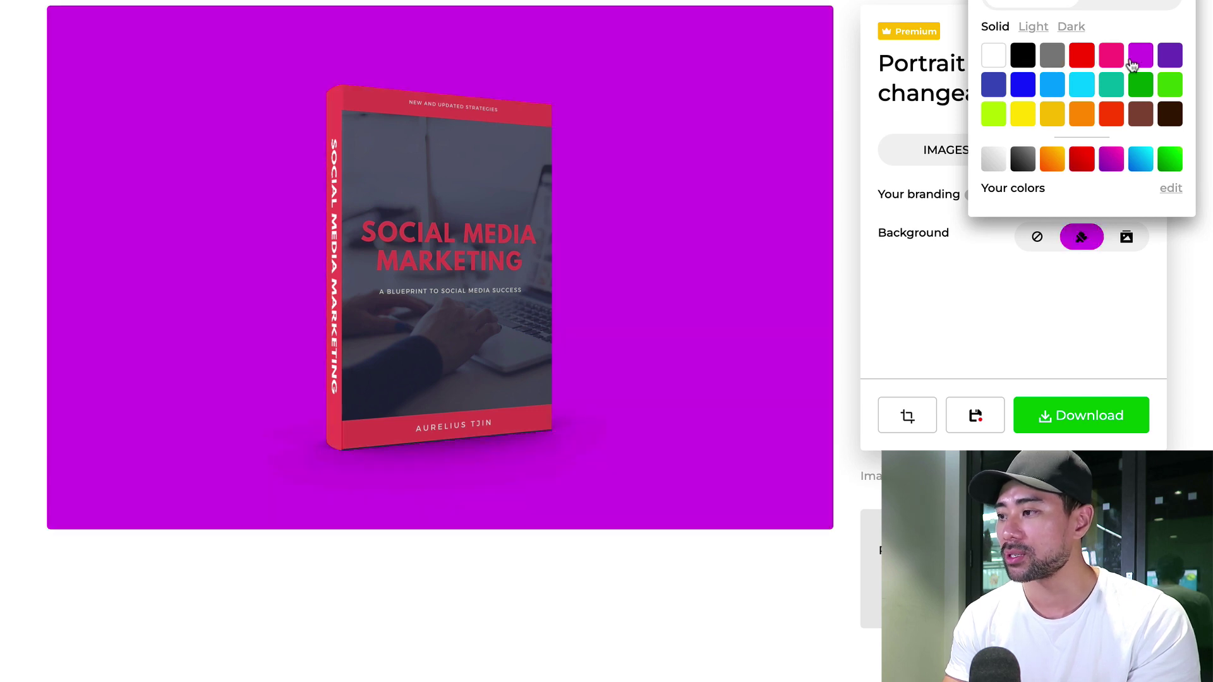
{"action": "left_click", "coordinate": [1112, 55]}
{"action": "left_click", "coordinate": [1082, 115]}
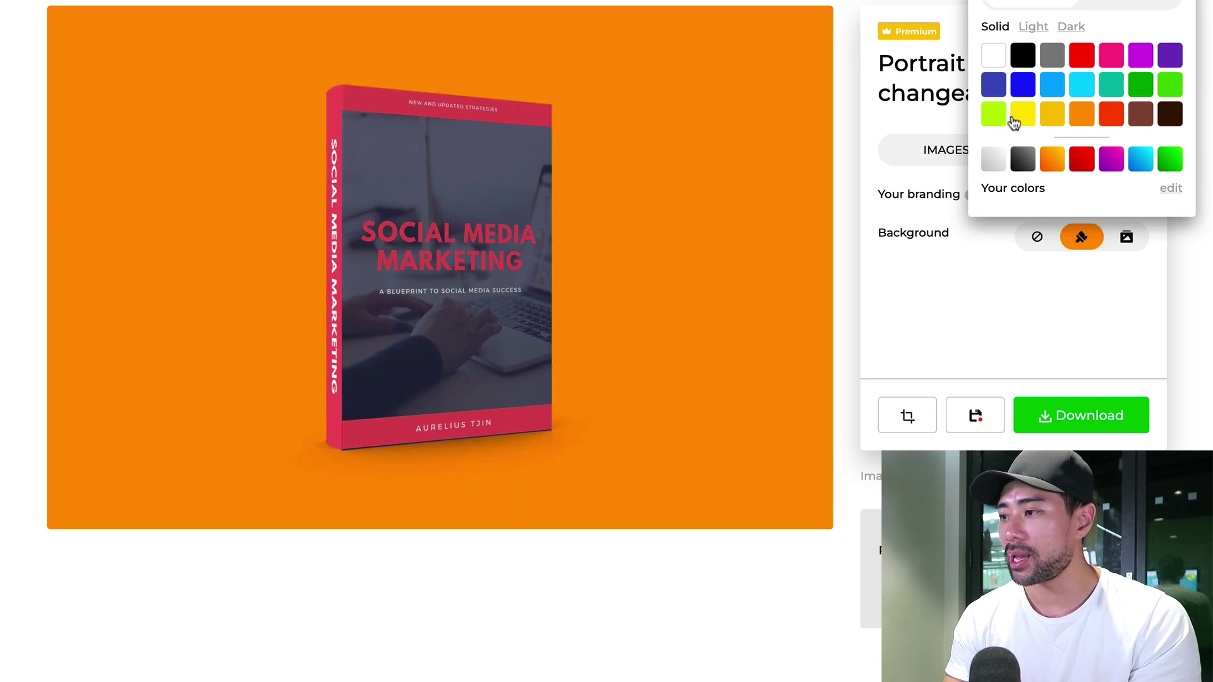
{"action": "left_click", "coordinate": [994, 86]}
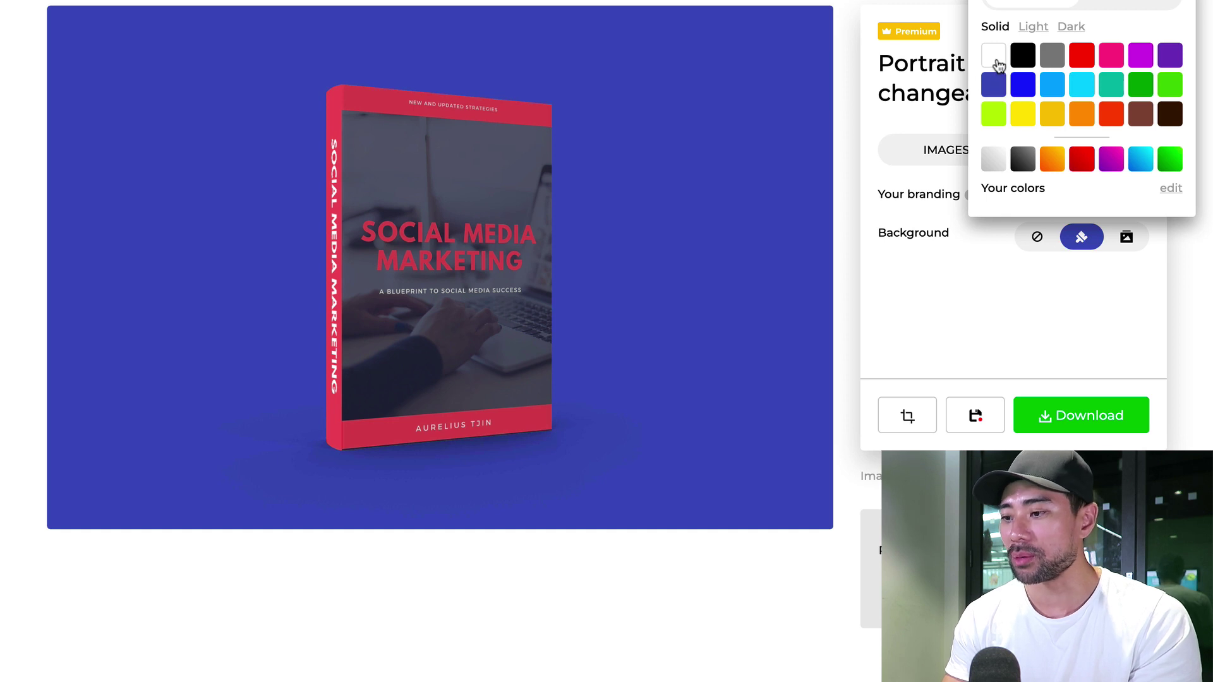
{"action": "left_click", "coordinate": [994, 58]}
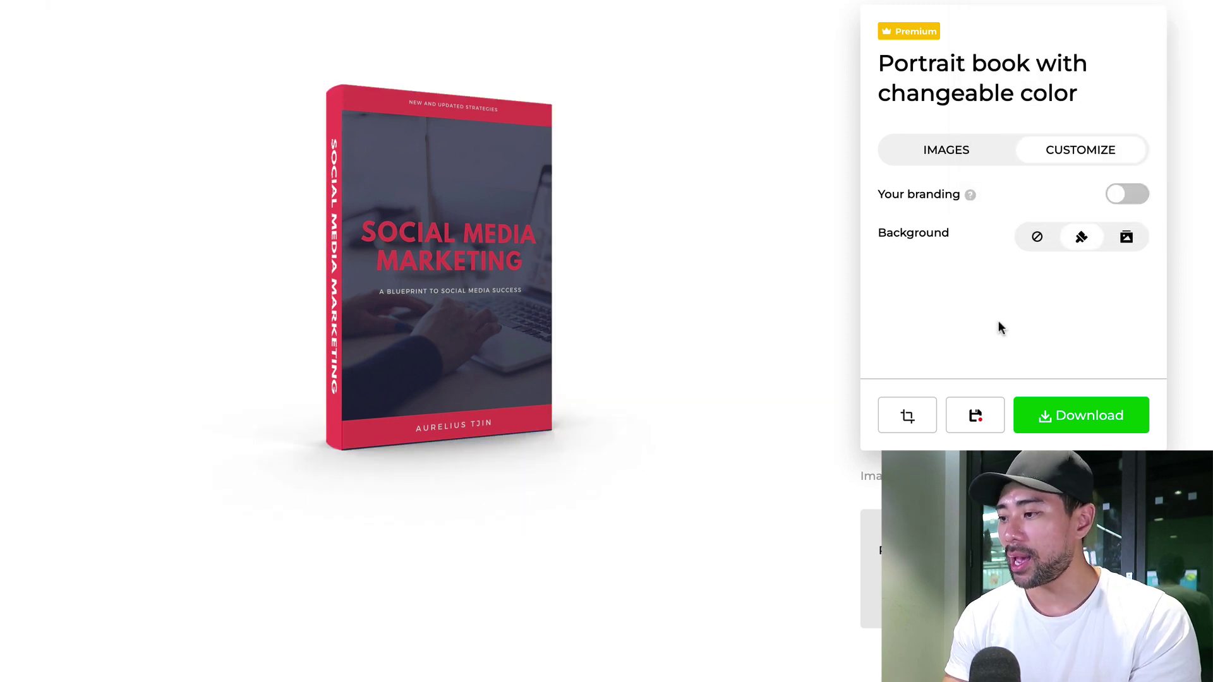
{"action": "left_click", "coordinate": [1060, 422]}
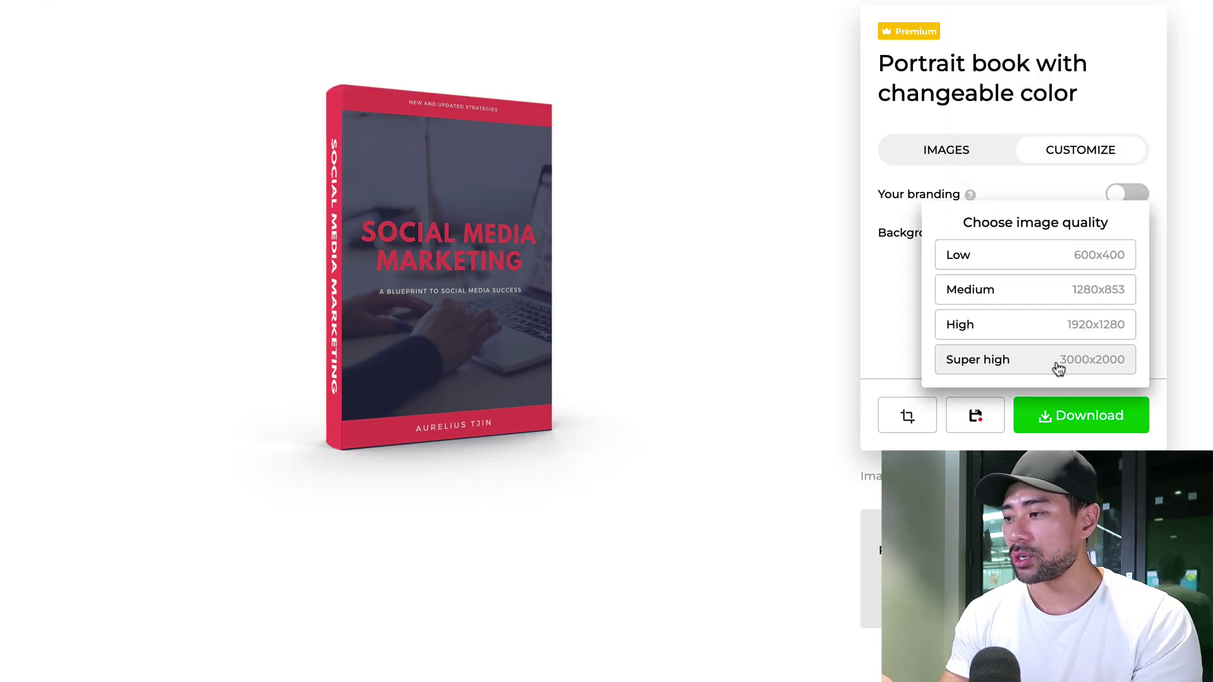
{"action": "left_click", "coordinate": [1023, 325]}
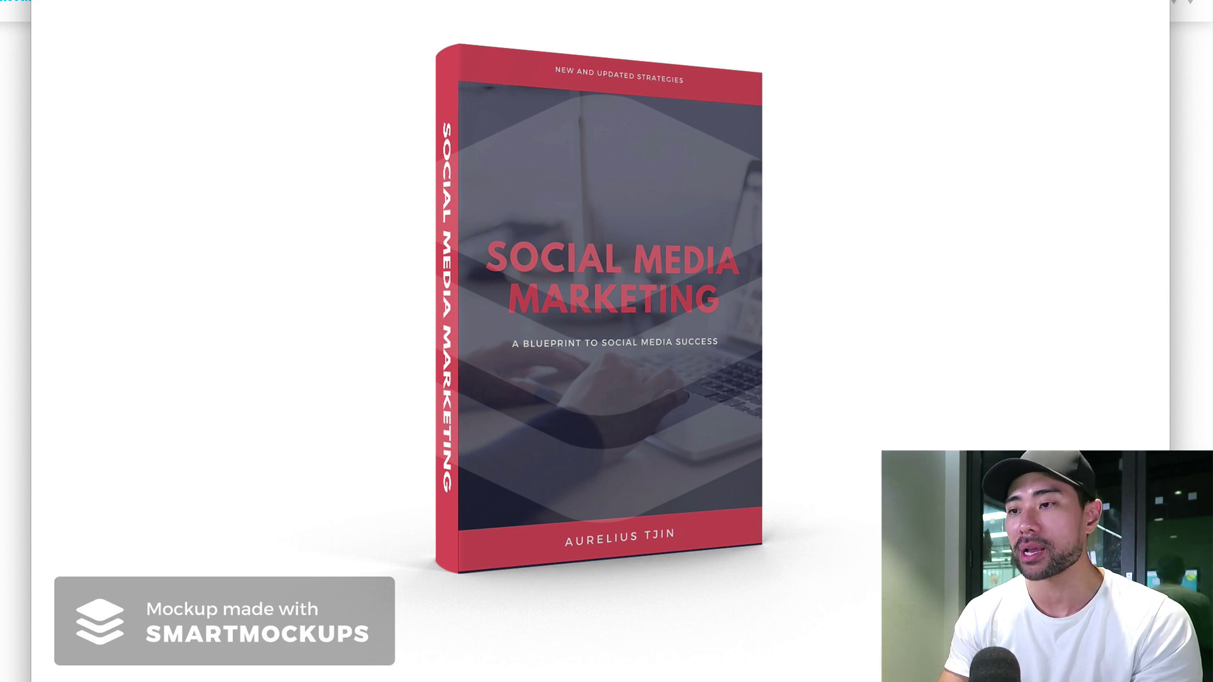
Step: Close the downloaded watermarked mockup image in Preview
{"action": "left_click", "coordinate": [178, 226]}
Step: Bring up Smartmockups' Upgrade page showing Premium $9, Pro $19 and Team $69 monthly plans
{"action": "scroll", "coordinate": [178, 226], "scroll_direction": "up", "scroll_amount": 1}
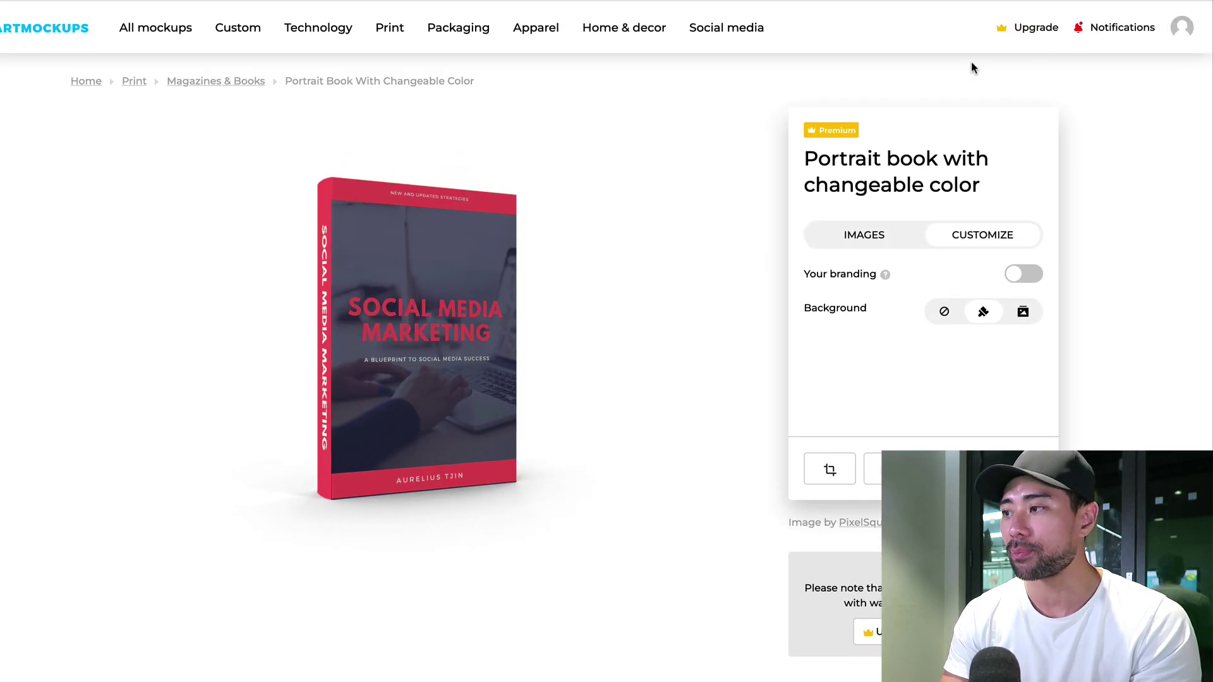
{"action": "left_click", "coordinate": [1030, 32]}
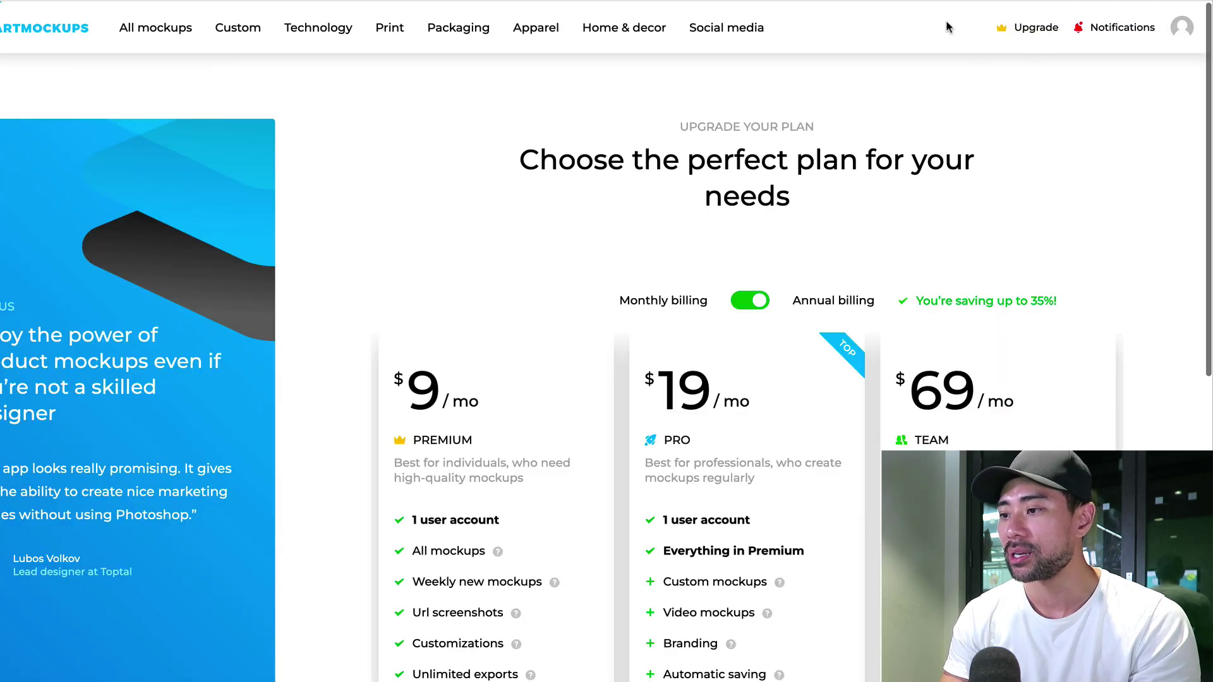
{"action": "scroll", "coordinate": [568, 373], "scroll_direction": "down", "scroll_amount": 1}
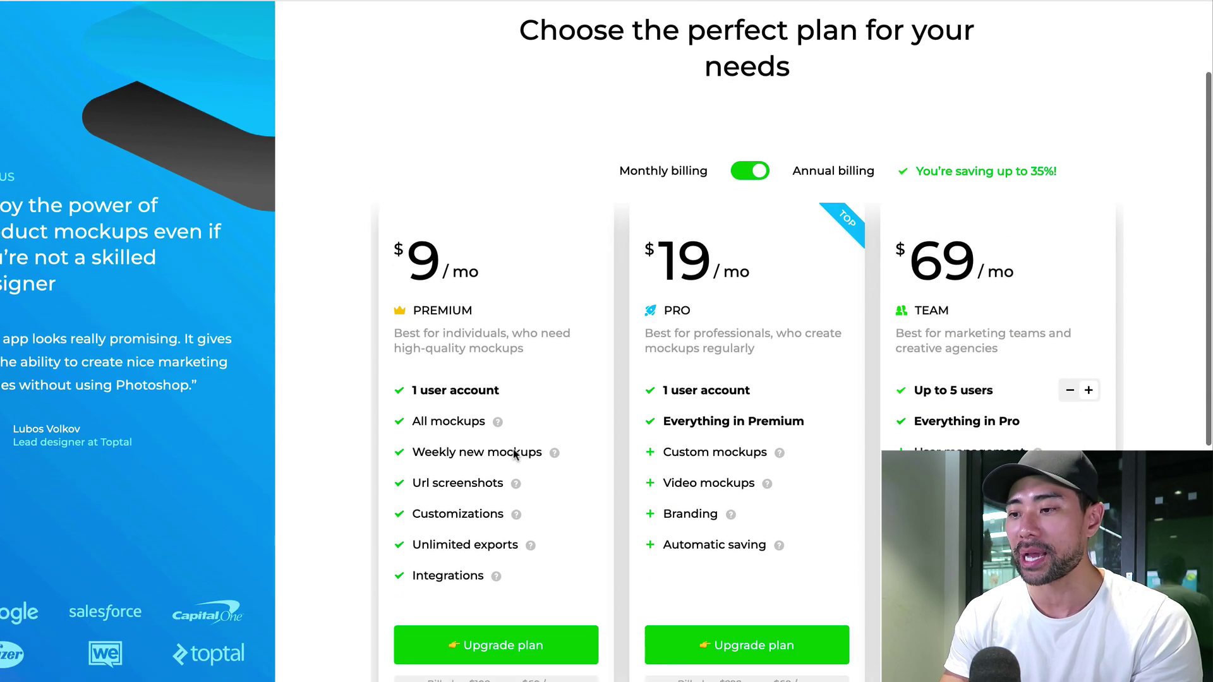